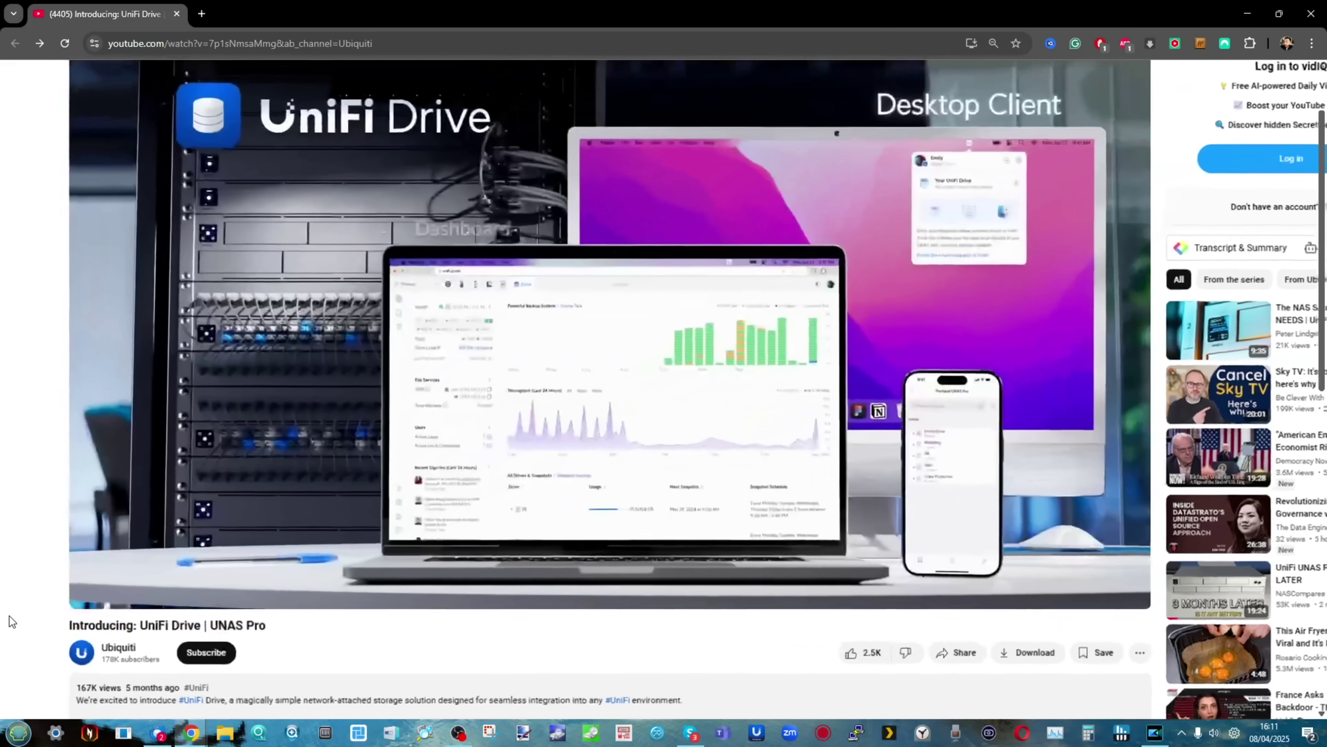
# Step: Expand the full video description and zoom out to see the whole page layout
pyautogui.scroll(-6, 12, 622)
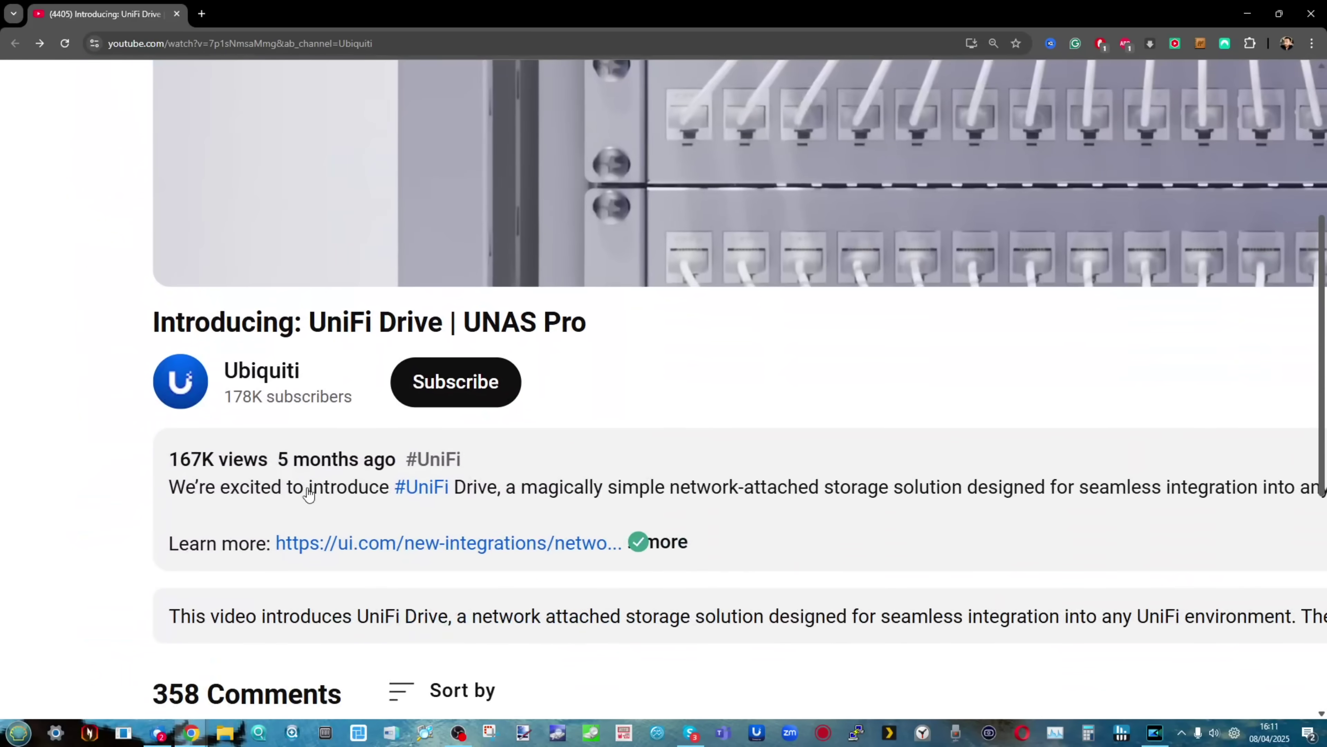
pyautogui.click(323, 459)
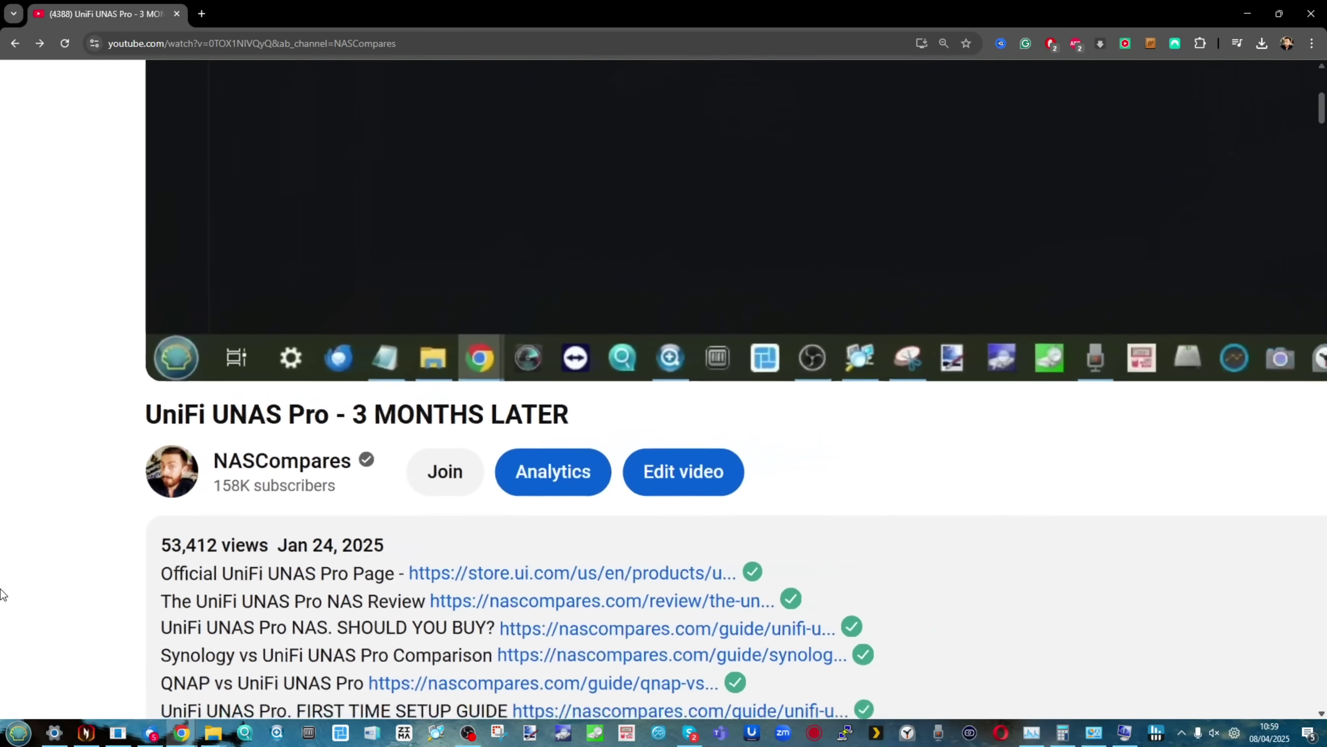
pyautogui.hotkey('ctrl', '-')
pyautogui.hotkey('ctrl', '-')
pyautogui.hotkey('ctrl', '-')
pyautogui.hotkey('ctrl', '-')
pyautogui.hotkey('ctrl', '-')
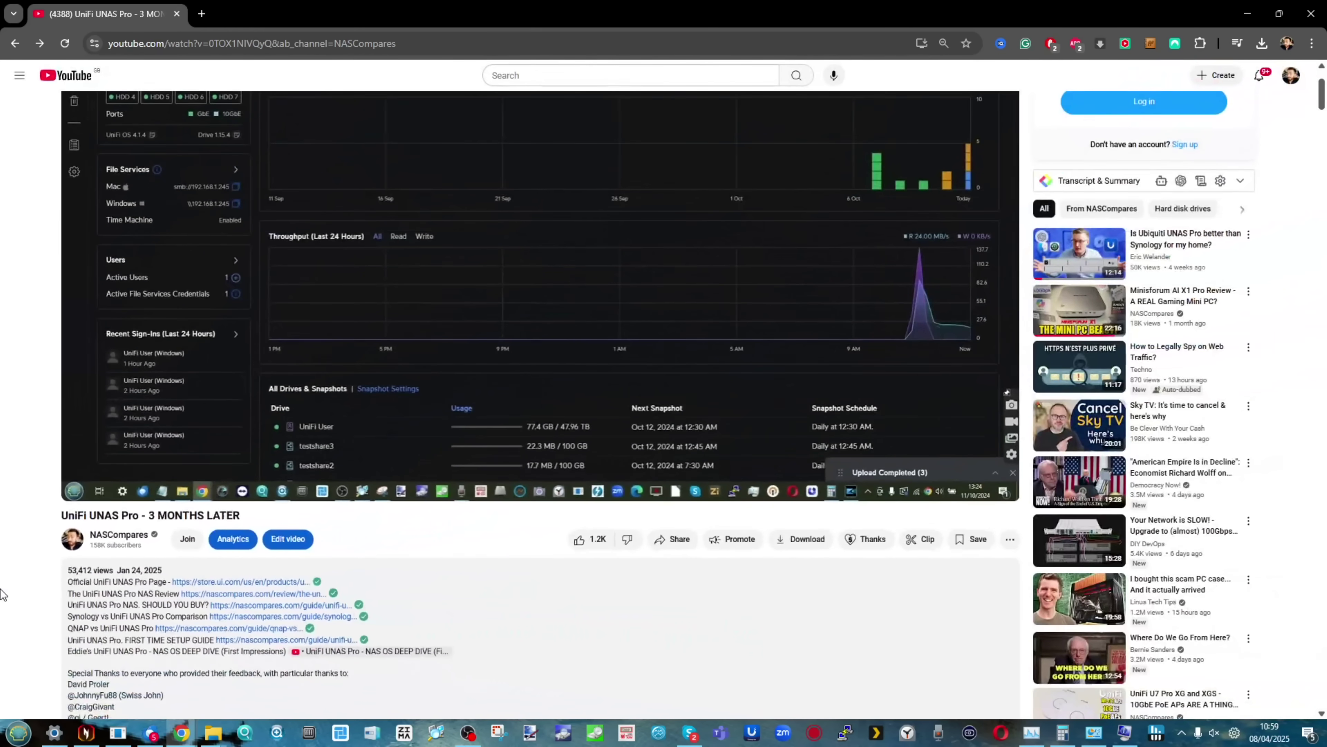
pyautogui.scroll(-15, 2, 587)
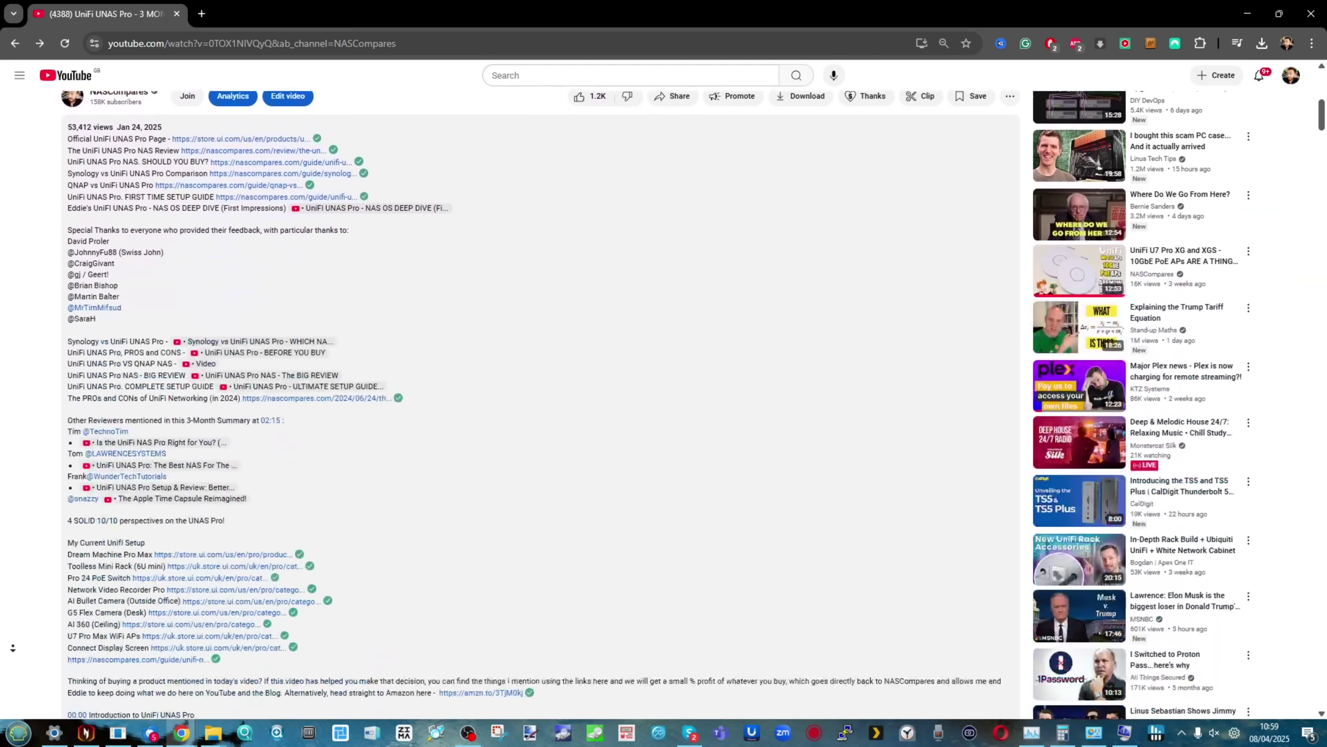
pyautogui.scroll(-20, 6, 640)
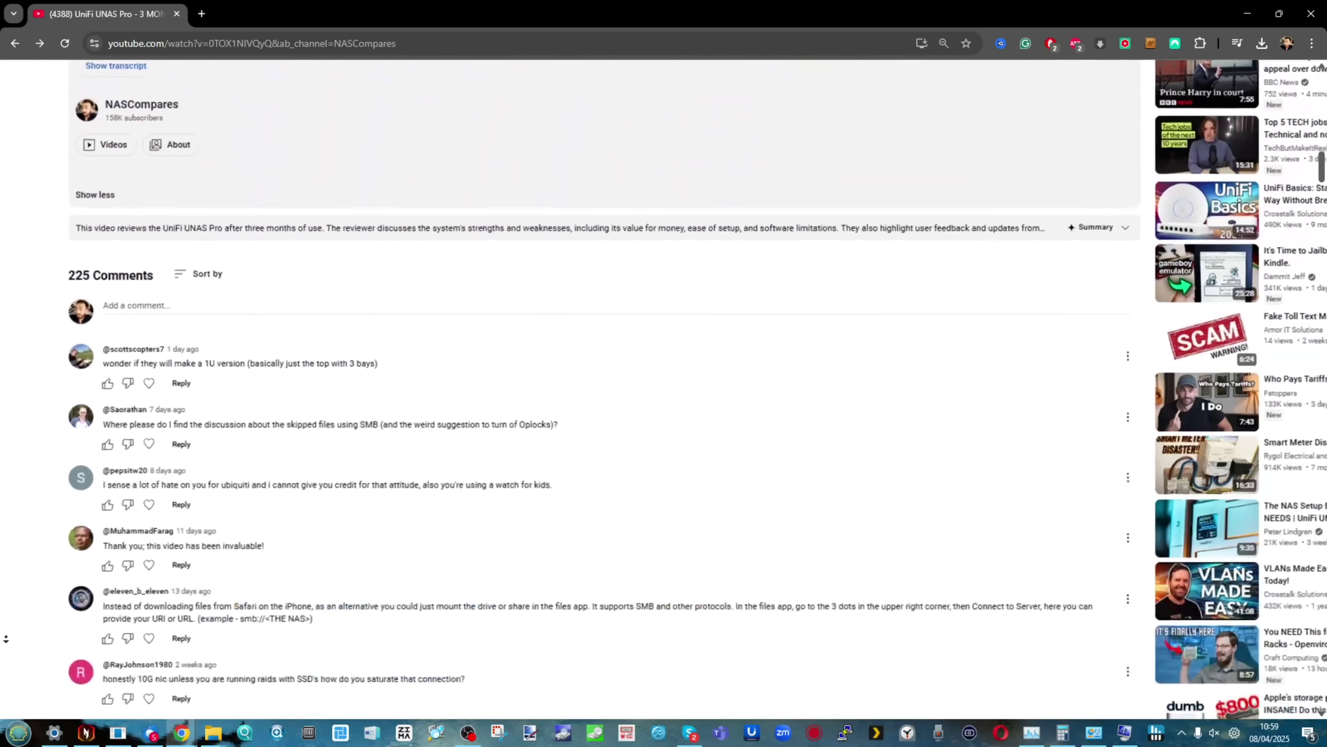
# Step: Zoom the page in step by step while scrolling down through the viewer comments
pyautogui.hotkey('ctrl', '+')
pyautogui.scroll(-15, 6, 639)
pyautogui.hotkey('ctrl', '+')
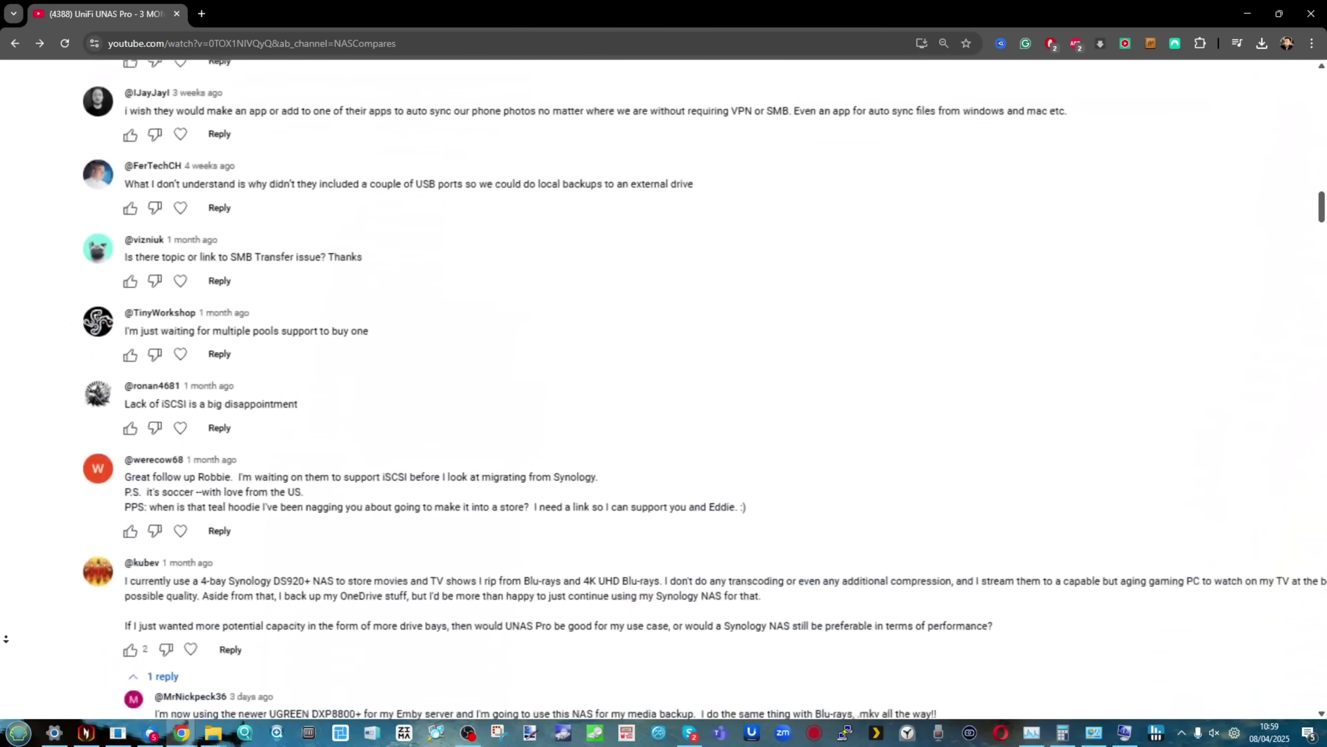
pyautogui.scroll(-15, 6, 639)
pyautogui.hotkey('ctrl', '+')
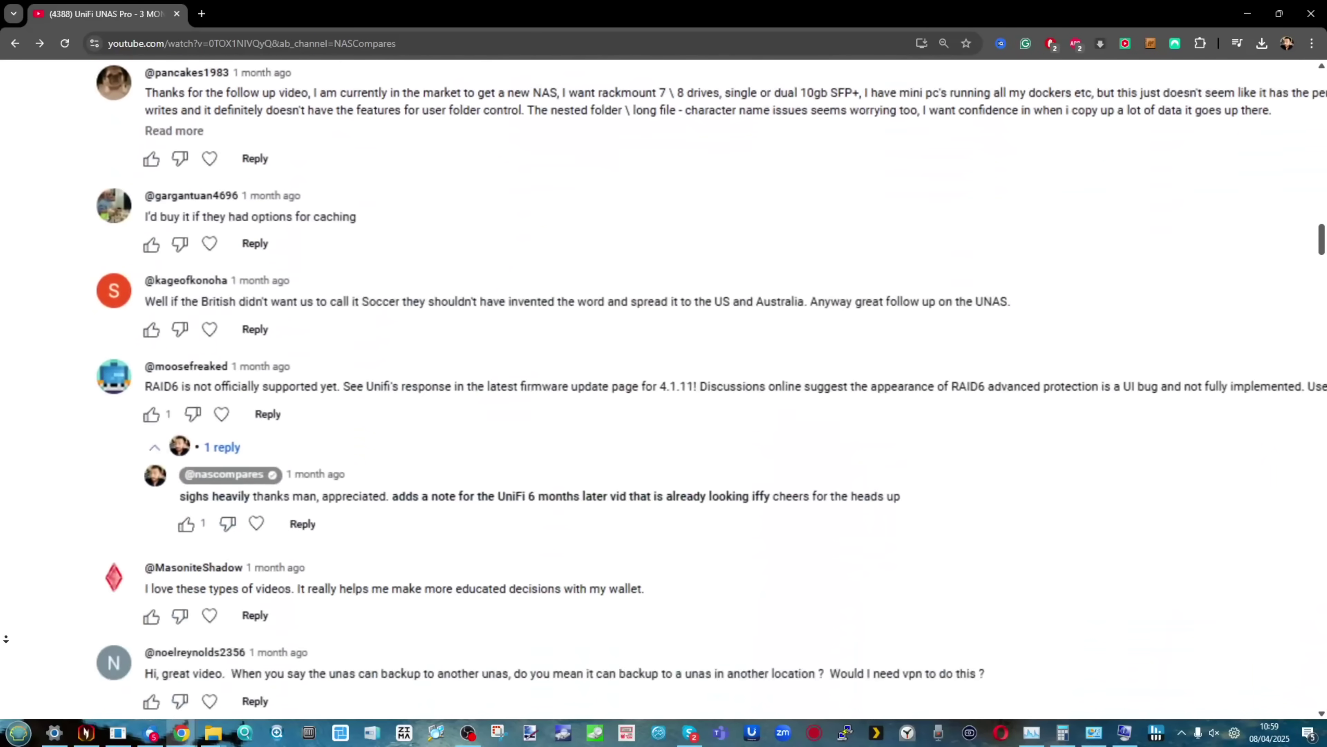
pyautogui.scroll(-18, 6, 639)
pyautogui.hotkey('ctrl', '+')
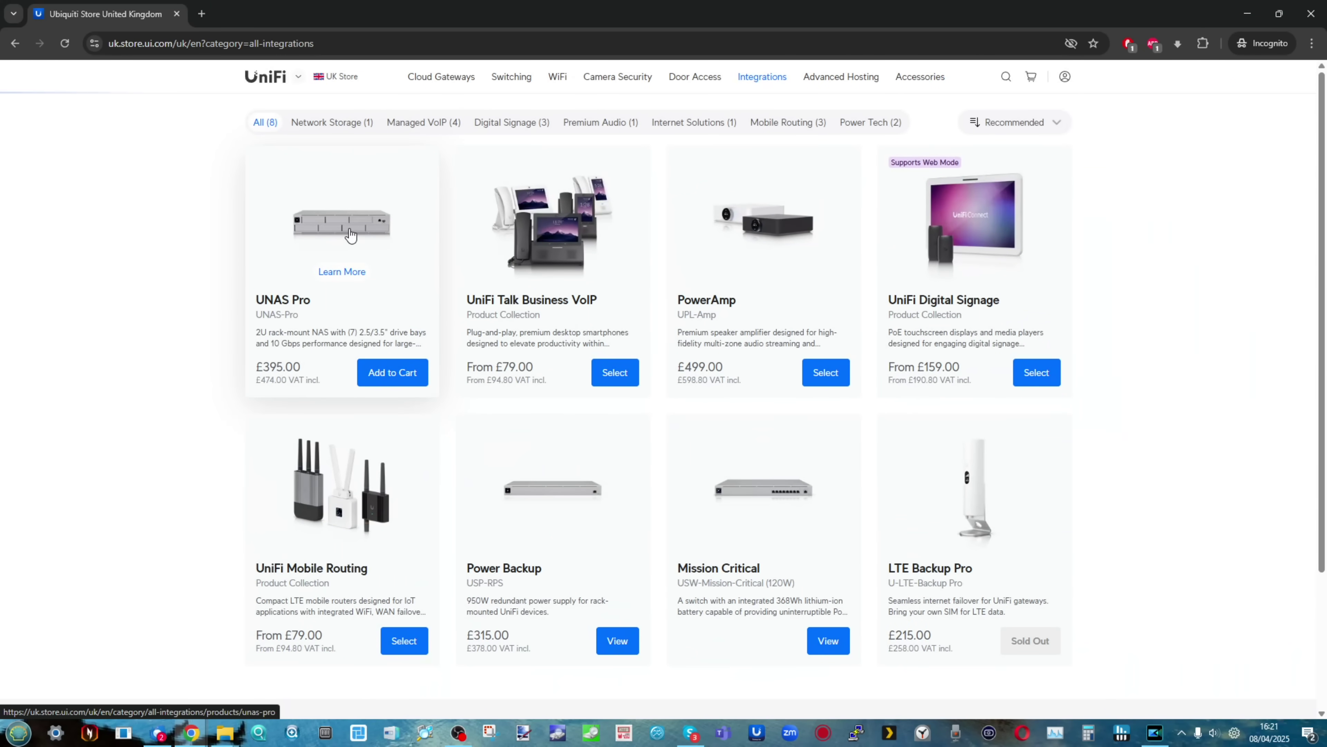
# Step: Open the UNAS Pro product page in the Ubiquiti Store
pyautogui.click(350, 235)
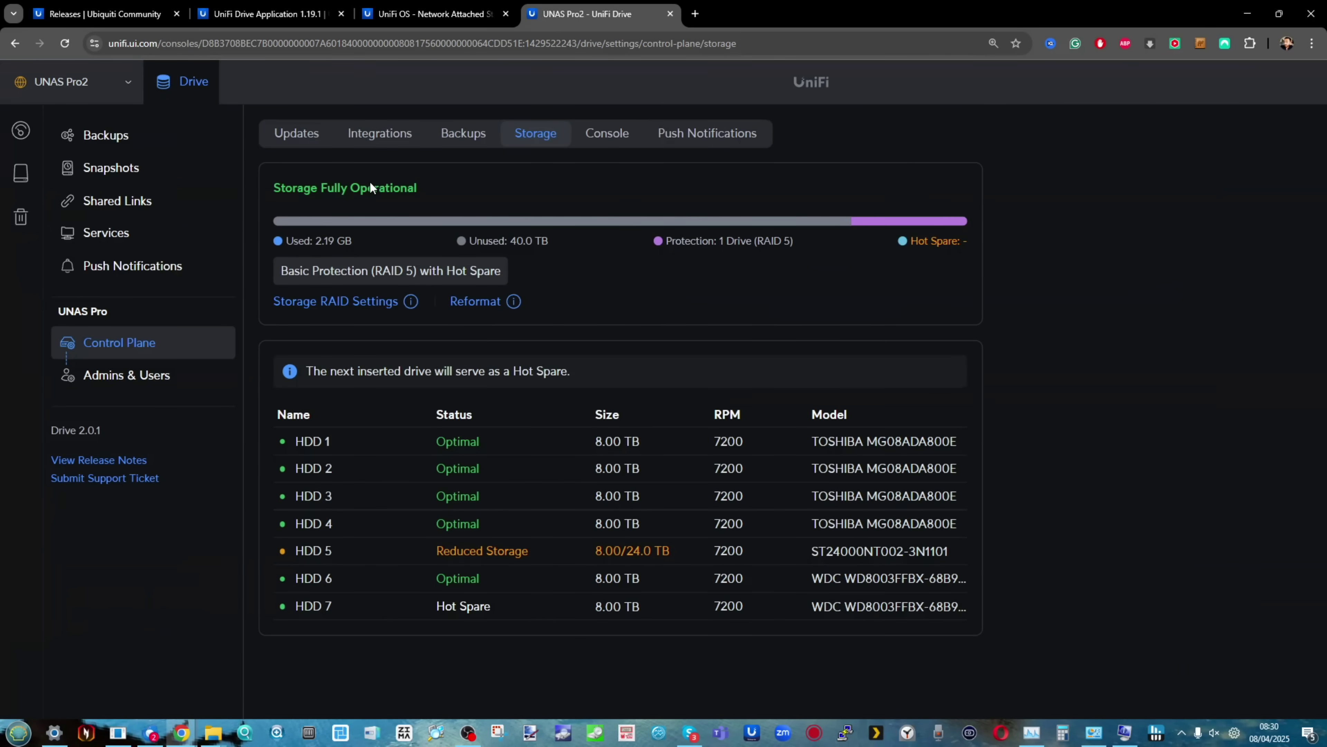
pyautogui.hotkey('ctrl', '-')
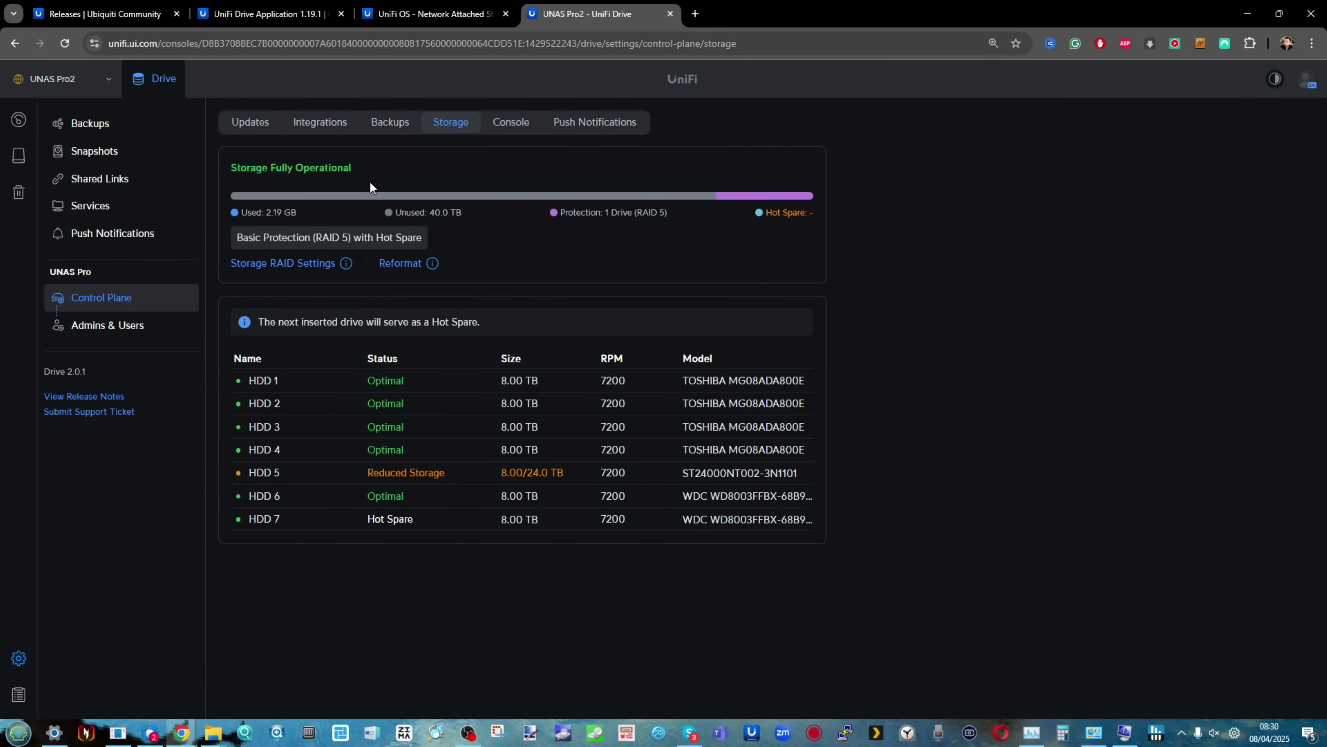
# Step: Adjust browser zoom on the Storage page to see all seven drives and their status
pyautogui.hotkey('ctrl', '+')
pyautogui.hotkey('ctrl', '+')
pyautogui.hotkey('ctrl', '+')
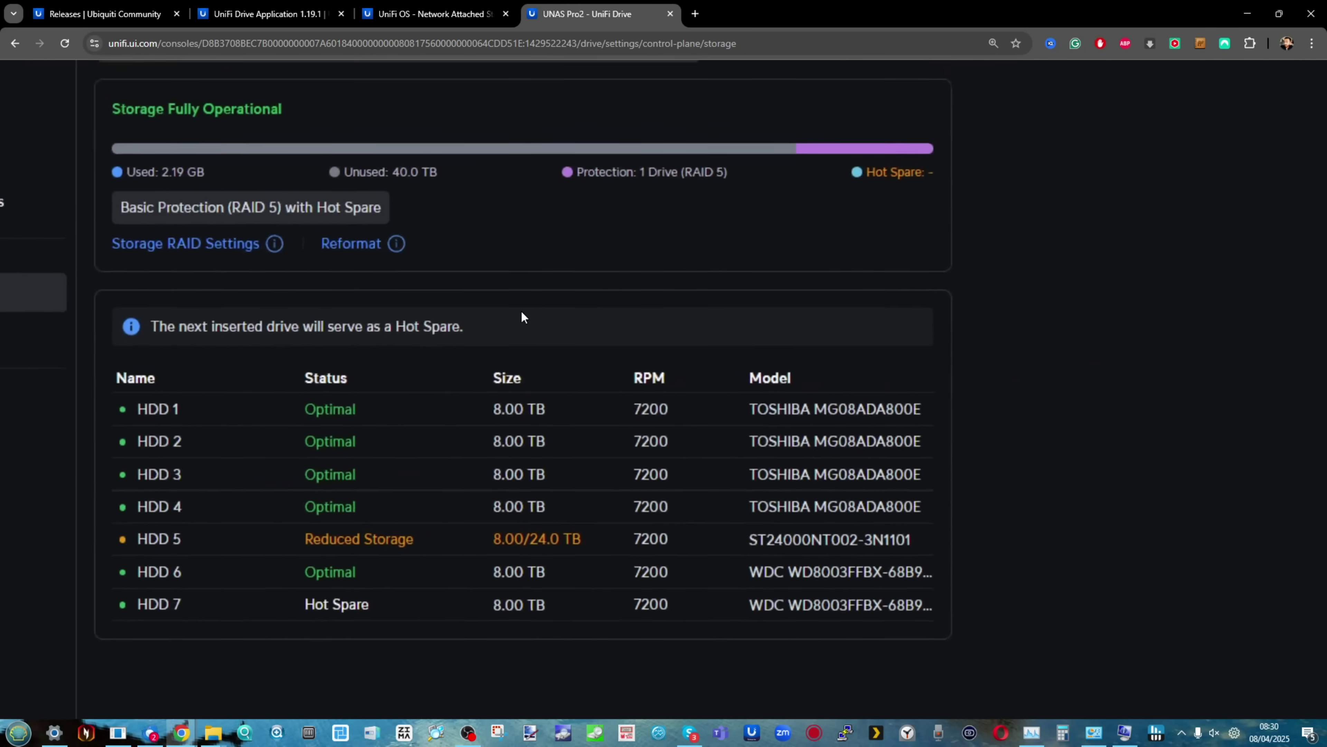
pyautogui.hotkey('ctrl', '-')
pyautogui.hotkey('ctrl', '-')
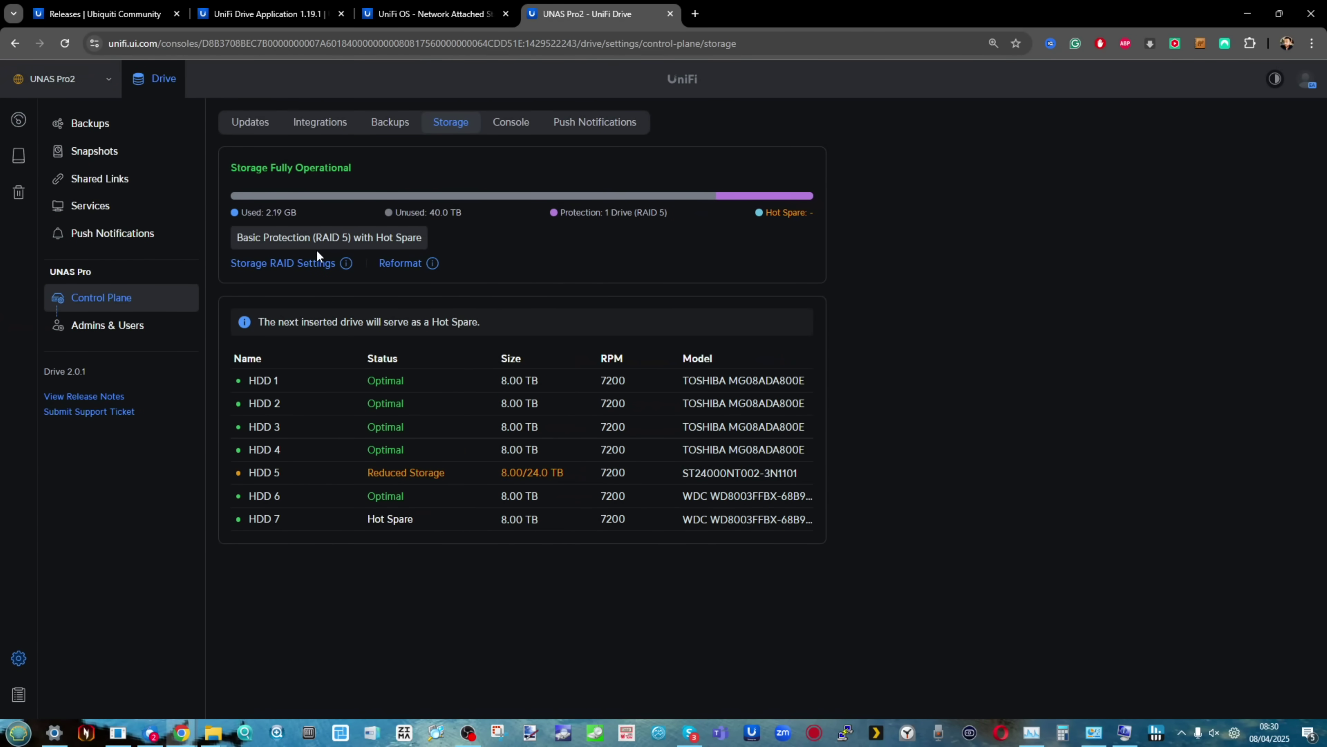
# Step: Open Storage RAID Settings, select Advanced Protection (RAID 6) and highlight the reformat warning
pyautogui.click(296, 264)
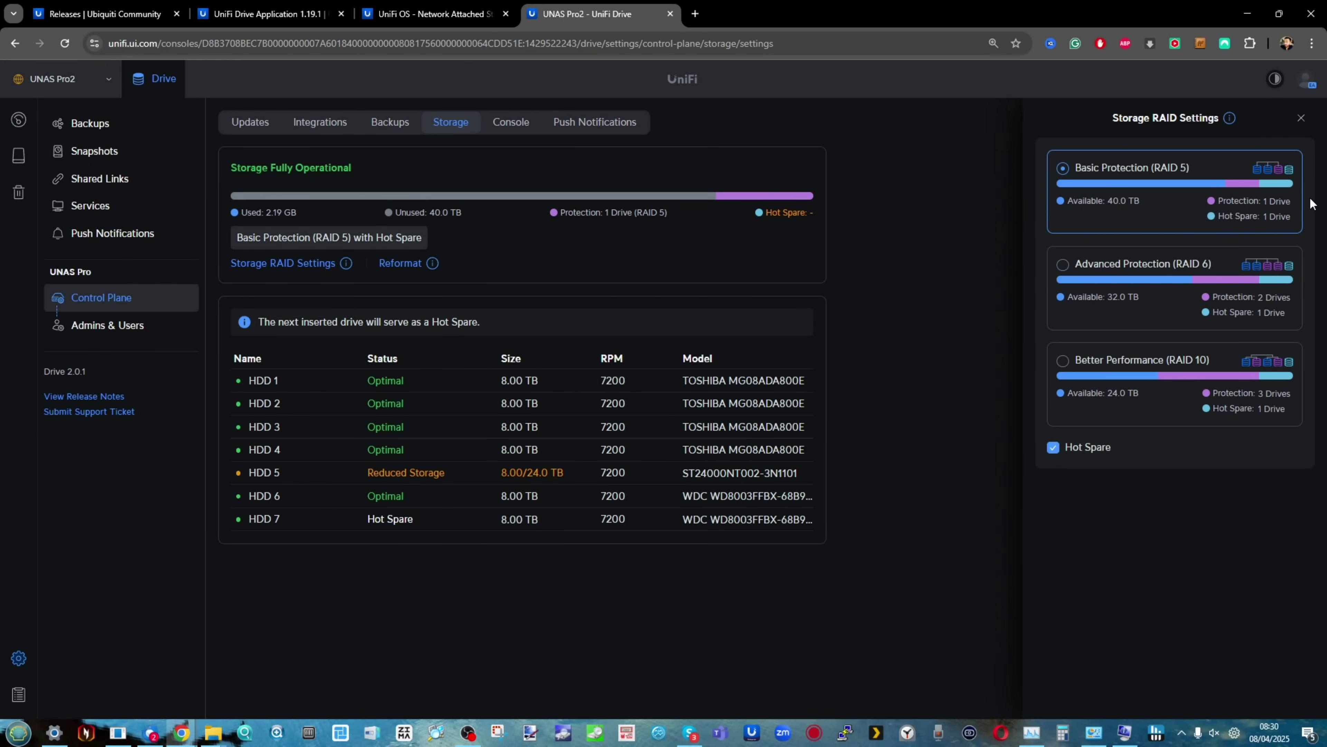
pyautogui.hotkey('ctrl', '+')
pyautogui.hotkey('ctrl', '+')
pyautogui.hotkey('ctrl', '+')
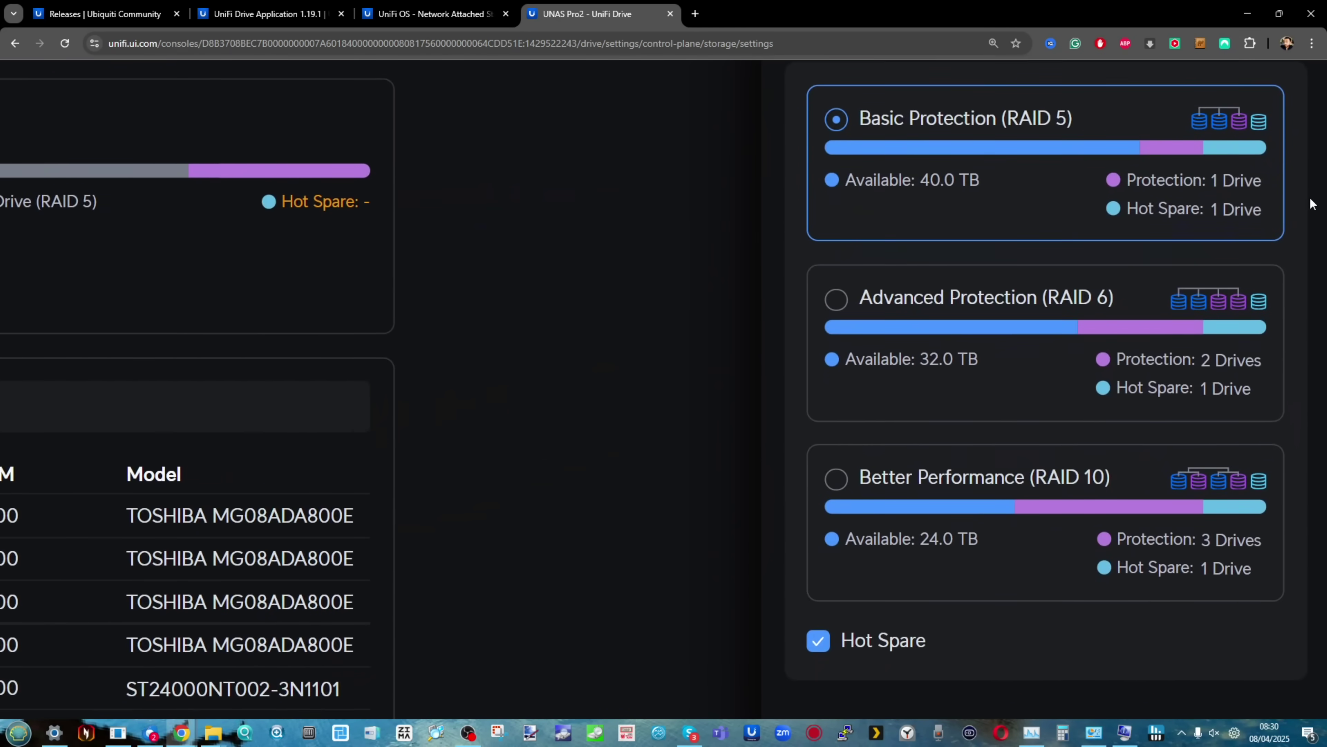
pyautogui.scroll(-1, 1312, 204)
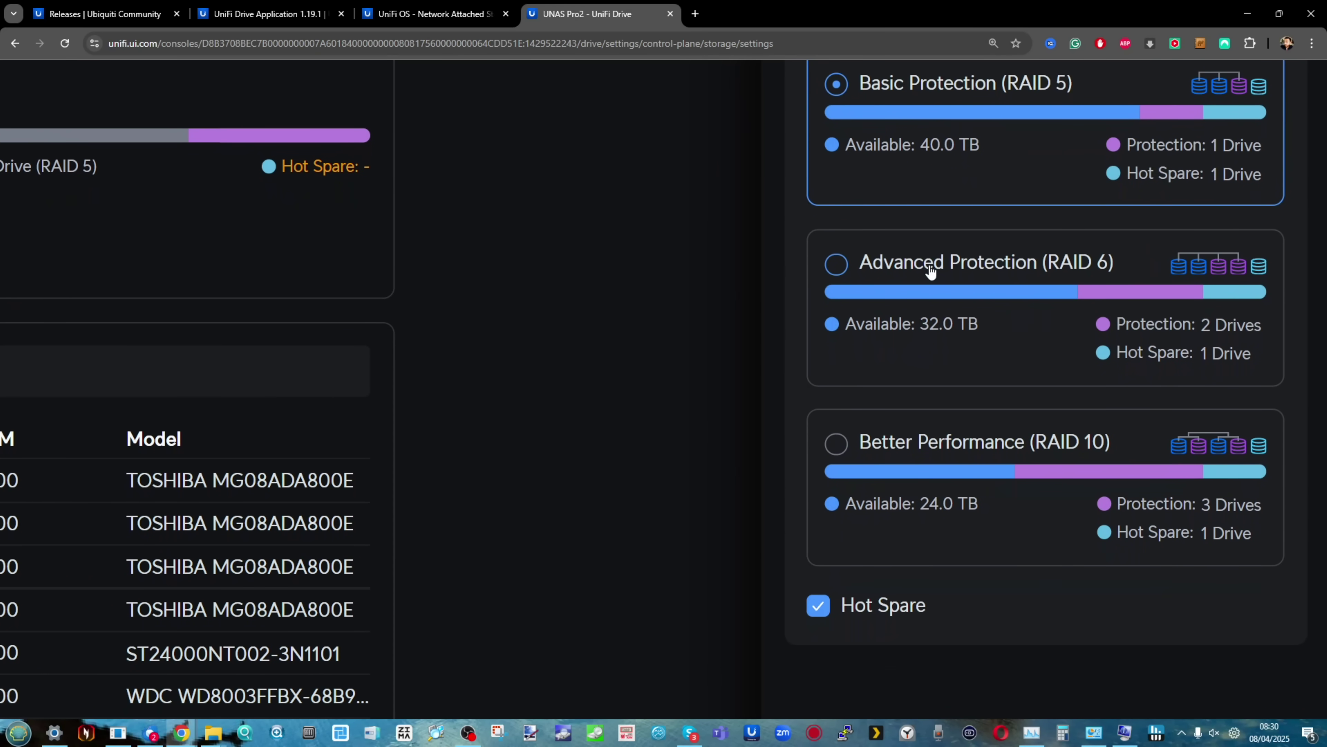
pyautogui.click(930, 271)
pyautogui.scroll(-5, 927, 270)
pyautogui.hotkey('ctrl', '+')
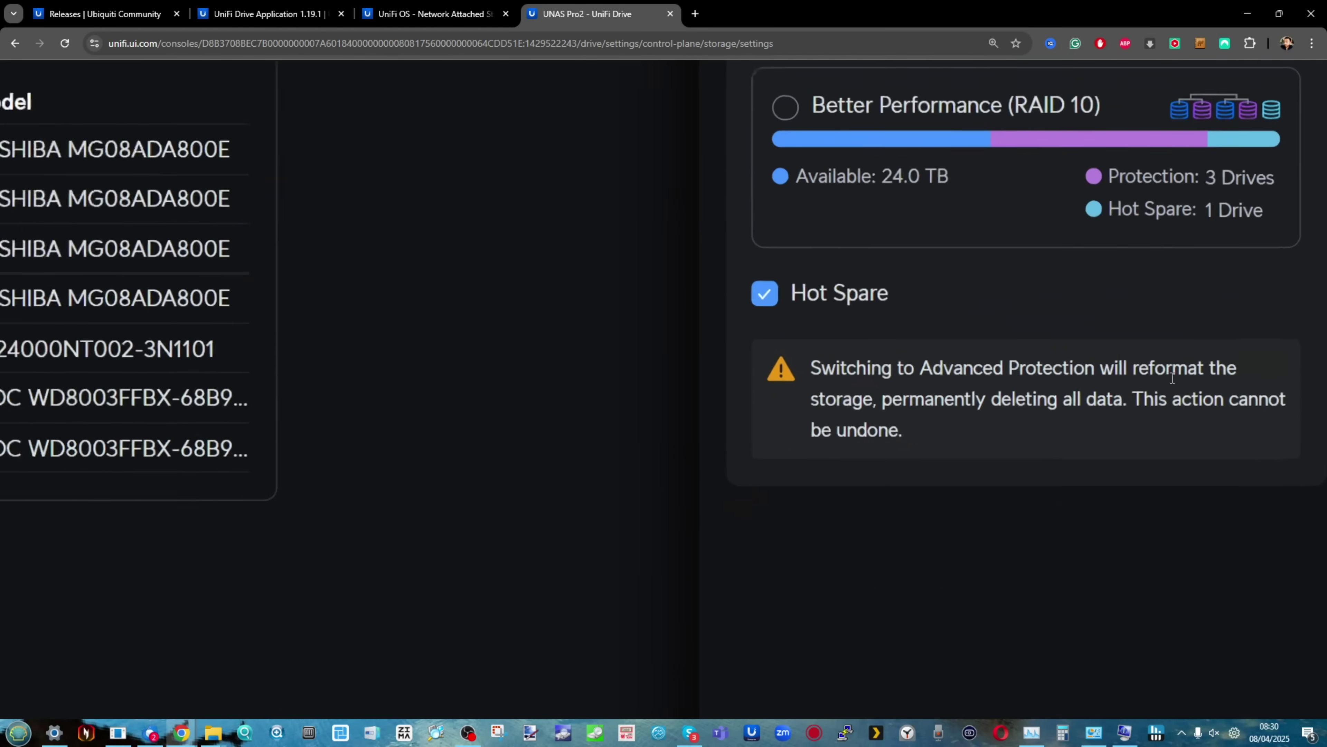
pyautogui.hotkey('ctrl', '+')
pyautogui.hotkey('ctrl', '+')
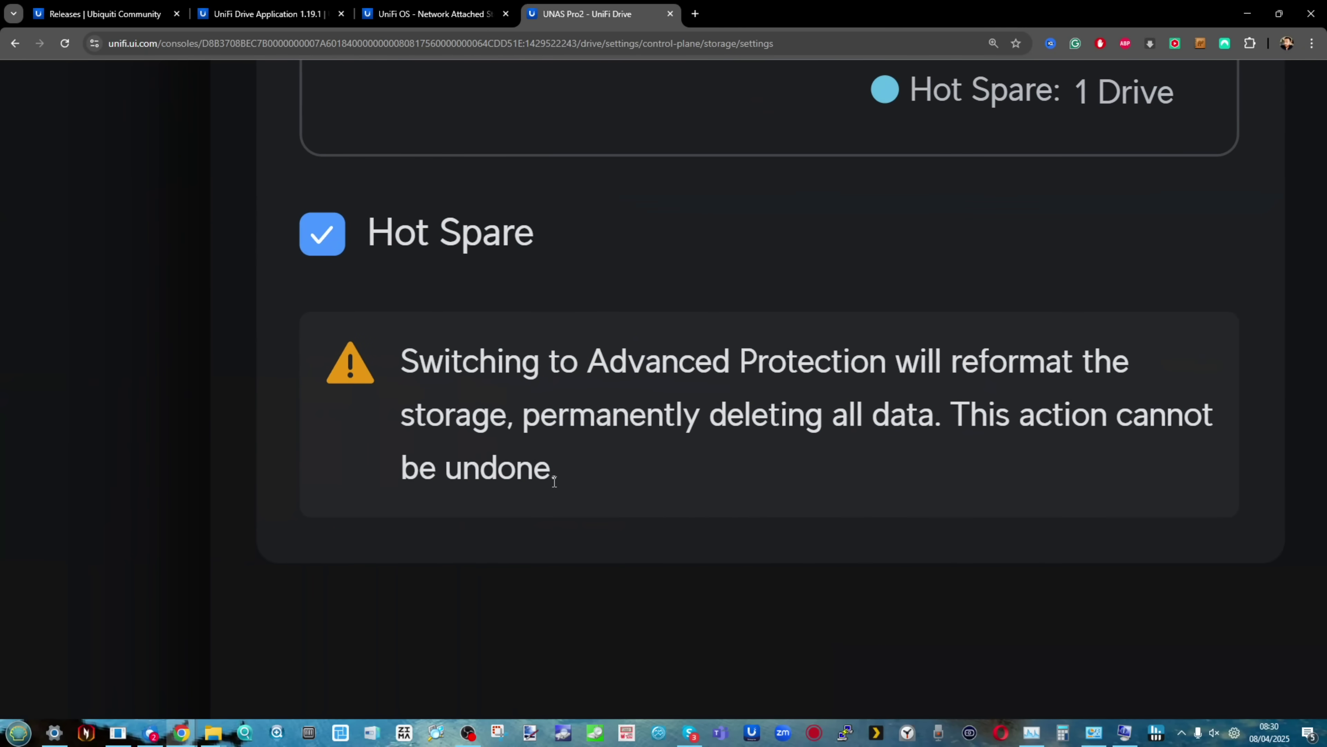
pyautogui.moveTo(553, 468); pyautogui.dragTo(397, 351)
pyautogui.hotkey('ctrl', '-')
# Step: Turn off Hot Spare so RAID 6 applies without reformatting the storage
pyautogui.click(520, 255)
pyautogui.moveTo(894, 492); pyautogui.dragTo(590, 343)
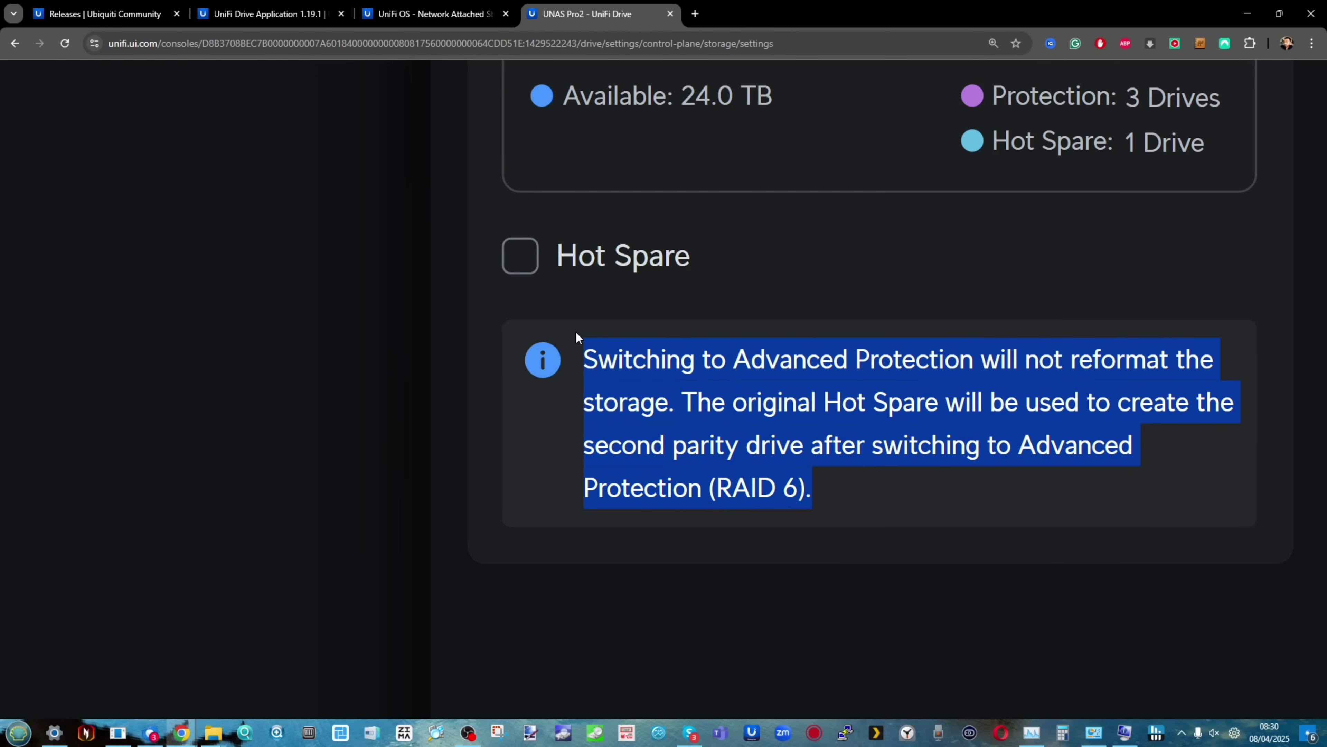
pyautogui.hotkey('ctrl', '-')
pyautogui.hotkey('ctrl', '-')
pyautogui.hotkey('ctrl', '-')
pyautogui.hotkey('ctrl', '-')
pyautogui.hotkey('ctrl', '-')
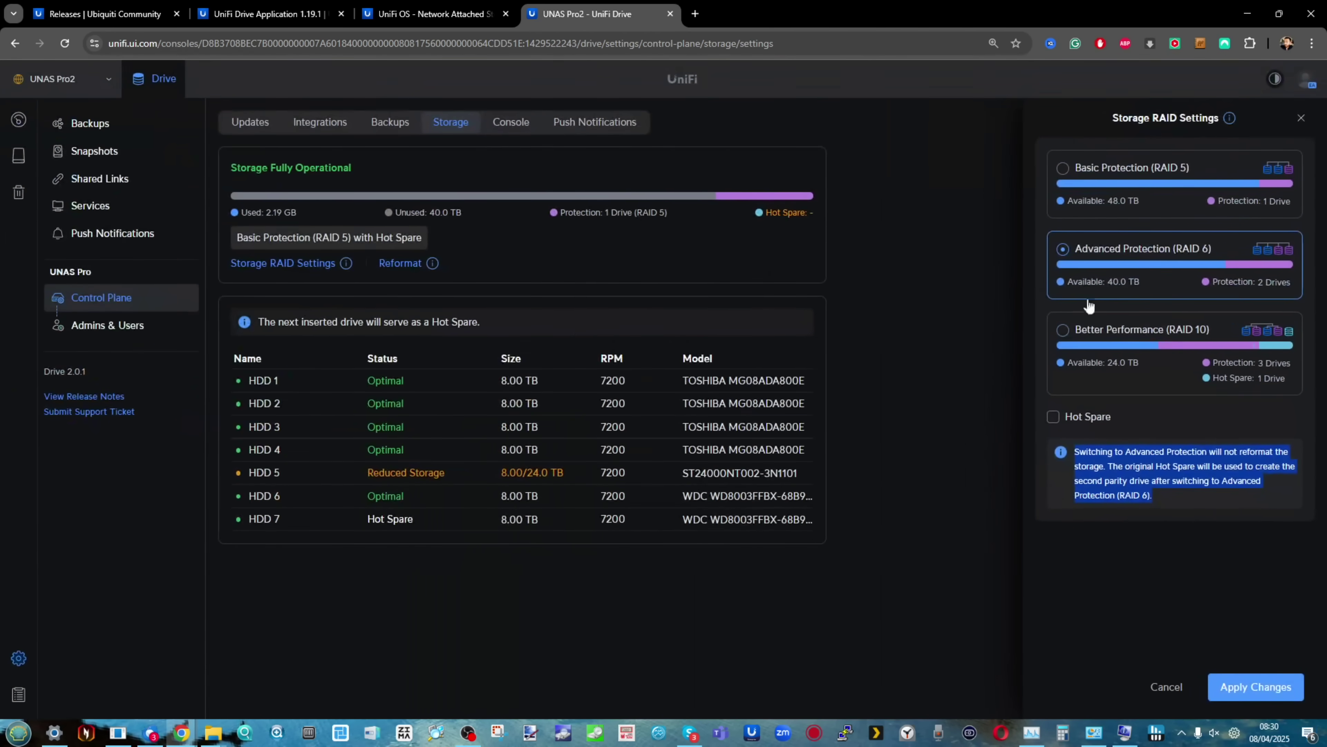
# Step: Re-enable Hot Spare and compare the RAID 5, RAID 6 and RAID 10 options
pyautogui.click(1053, 416)
pyautogui.click(1057, 424)
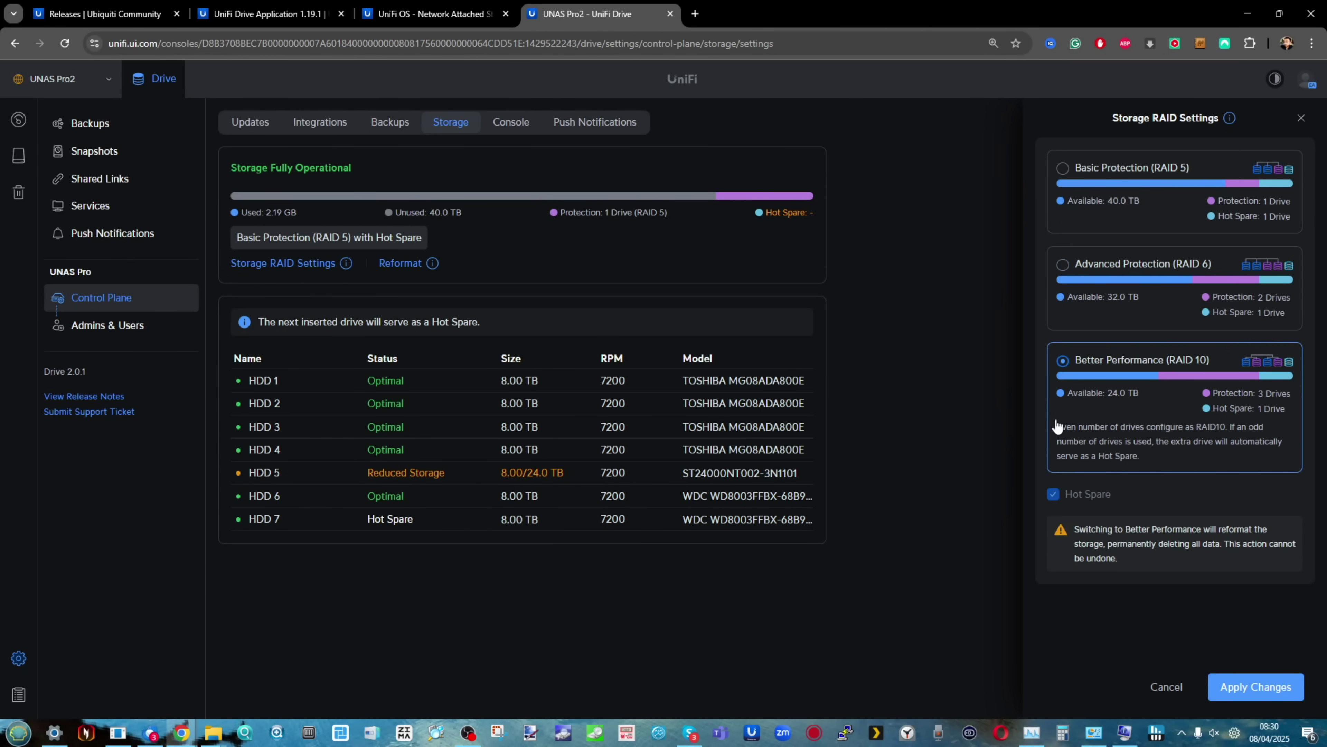
pyautogui.click(1133, 291)
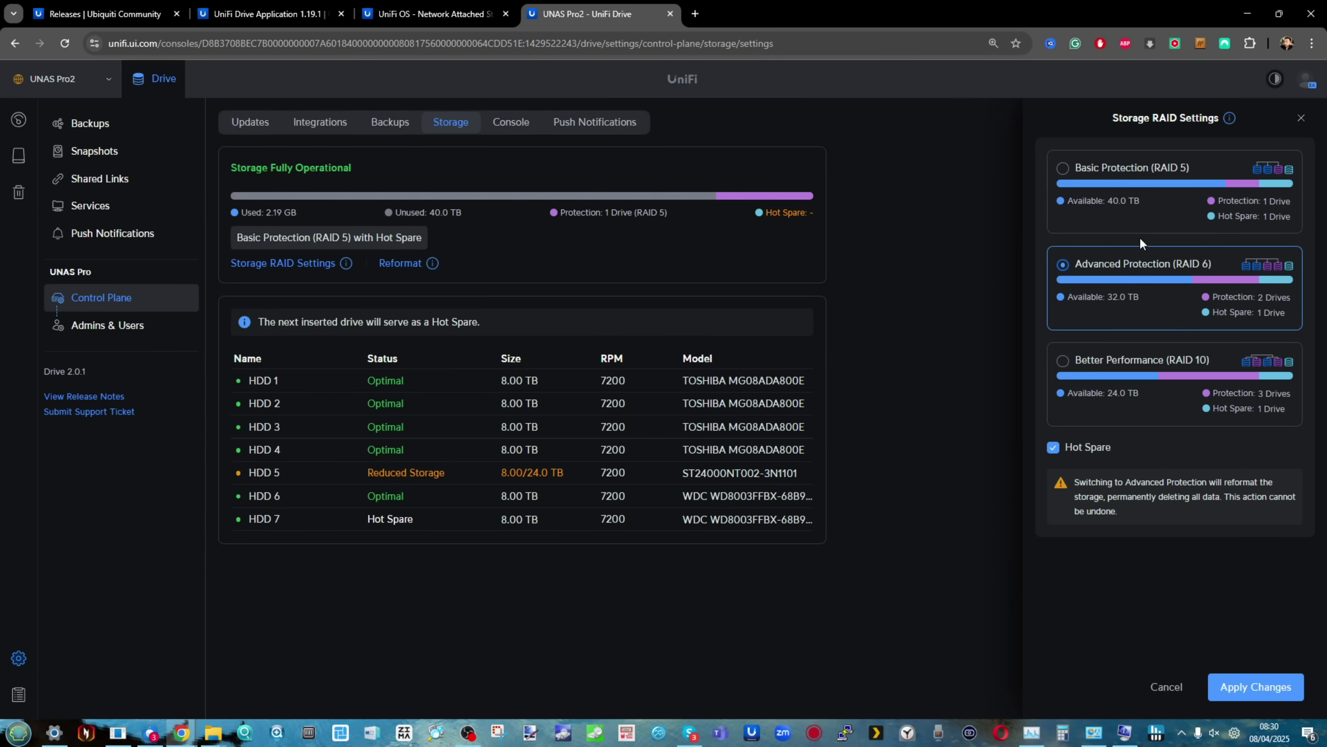
pyautogui.click(1150, 187)
pyautogui.click(1138, 368)
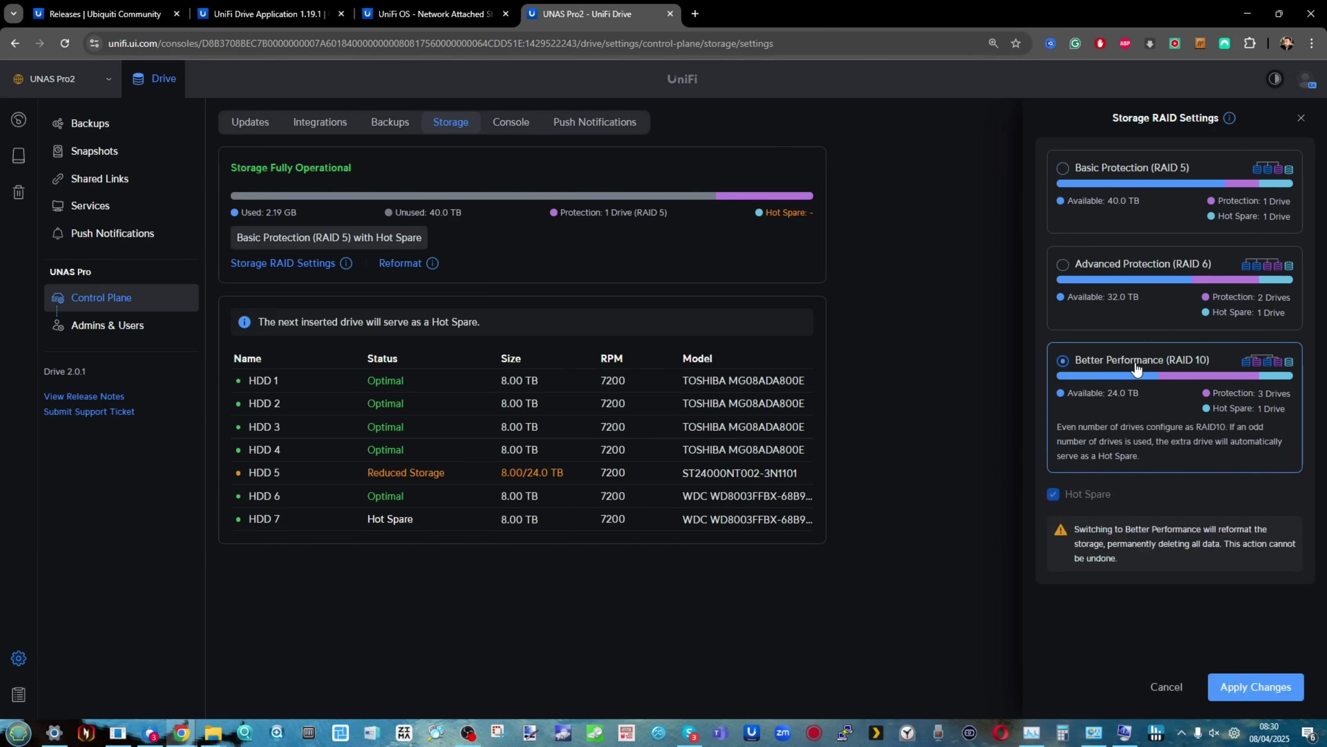
pyautogui.click(1147, 287)
pyautogui.click(1155, 204)
pyautogui.click(1099, 357)
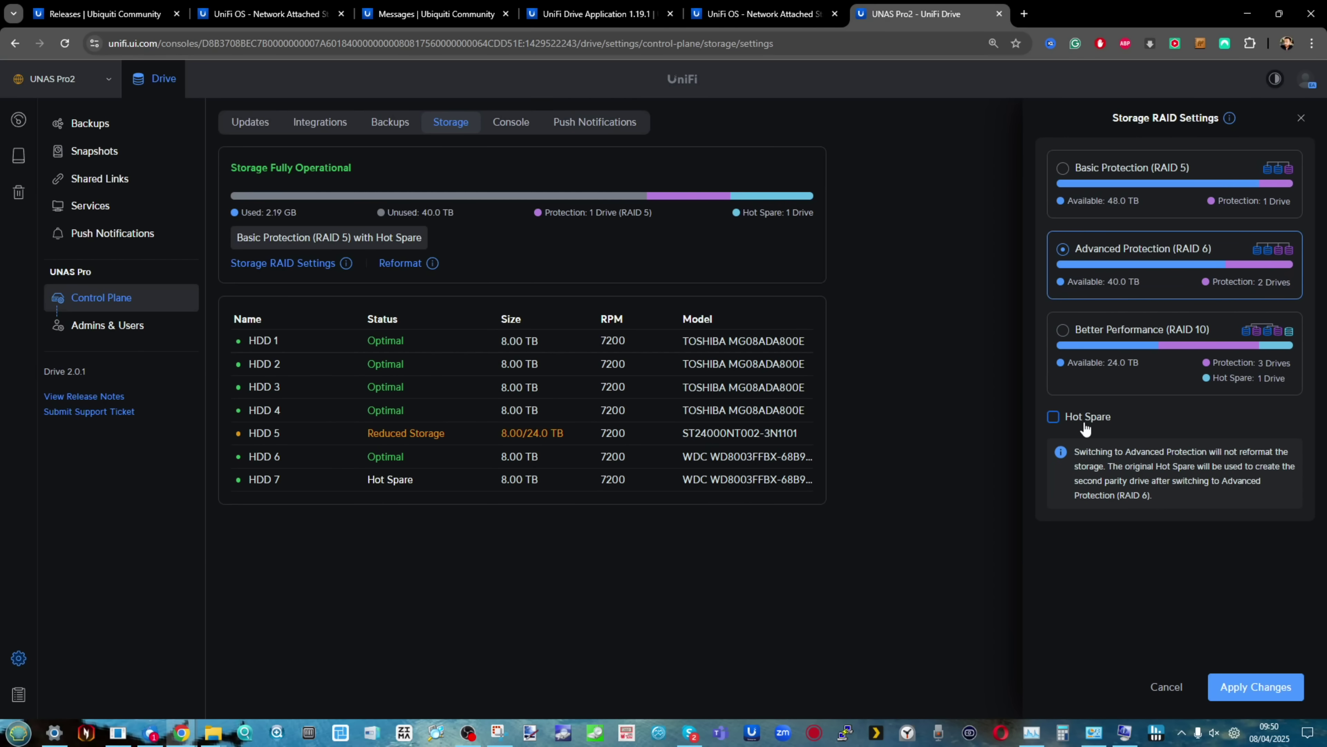
# Step: Apply and confirm the switch to RAID 6, making the hot spare a second parity drive
pyautogui.click(1287, 687)
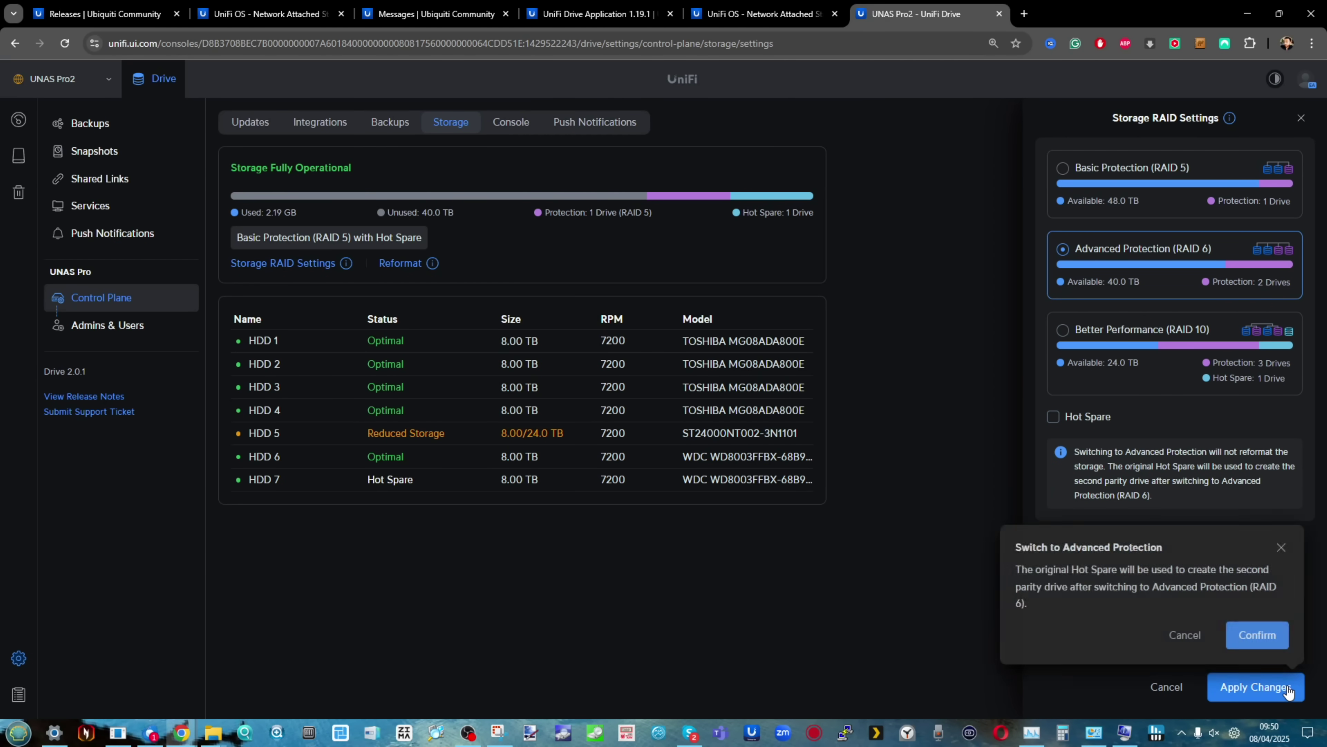
pyautogui.scroll(4, 1287, 627)
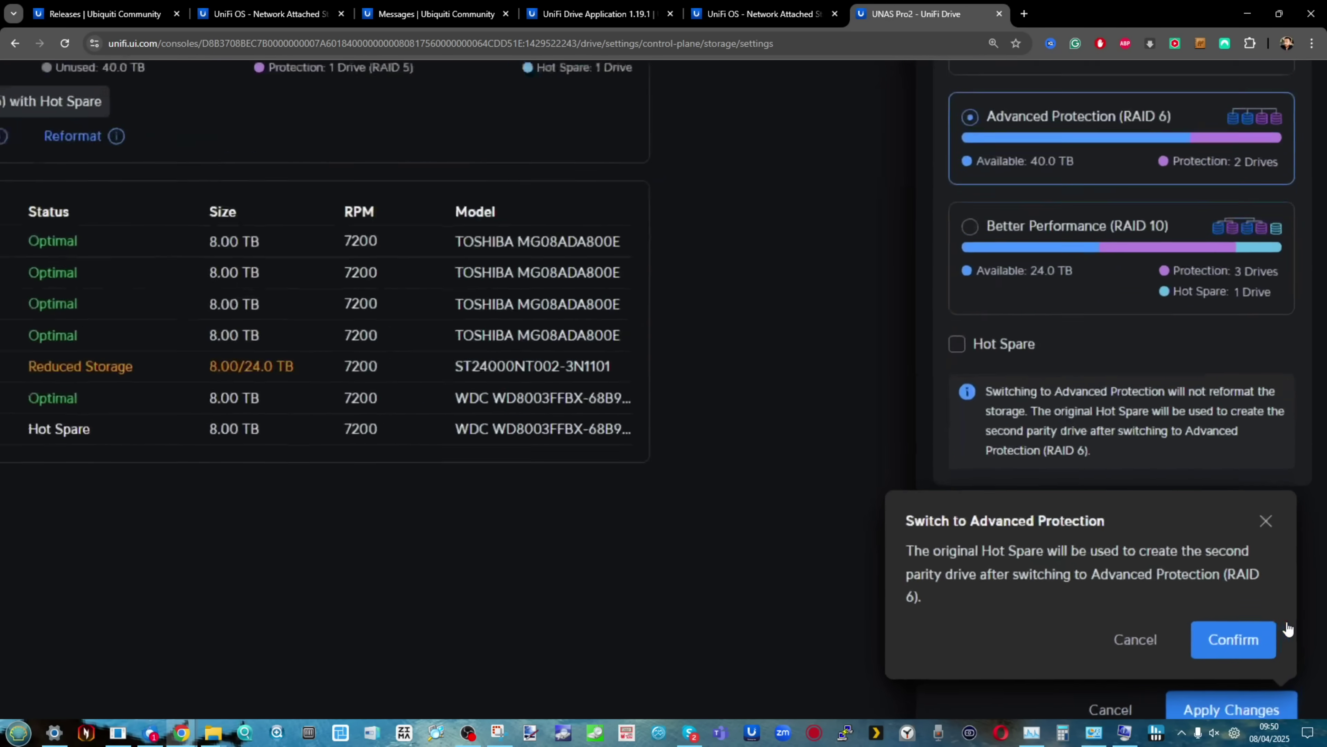
pyautogui.scroll(-1, 1286, 621)
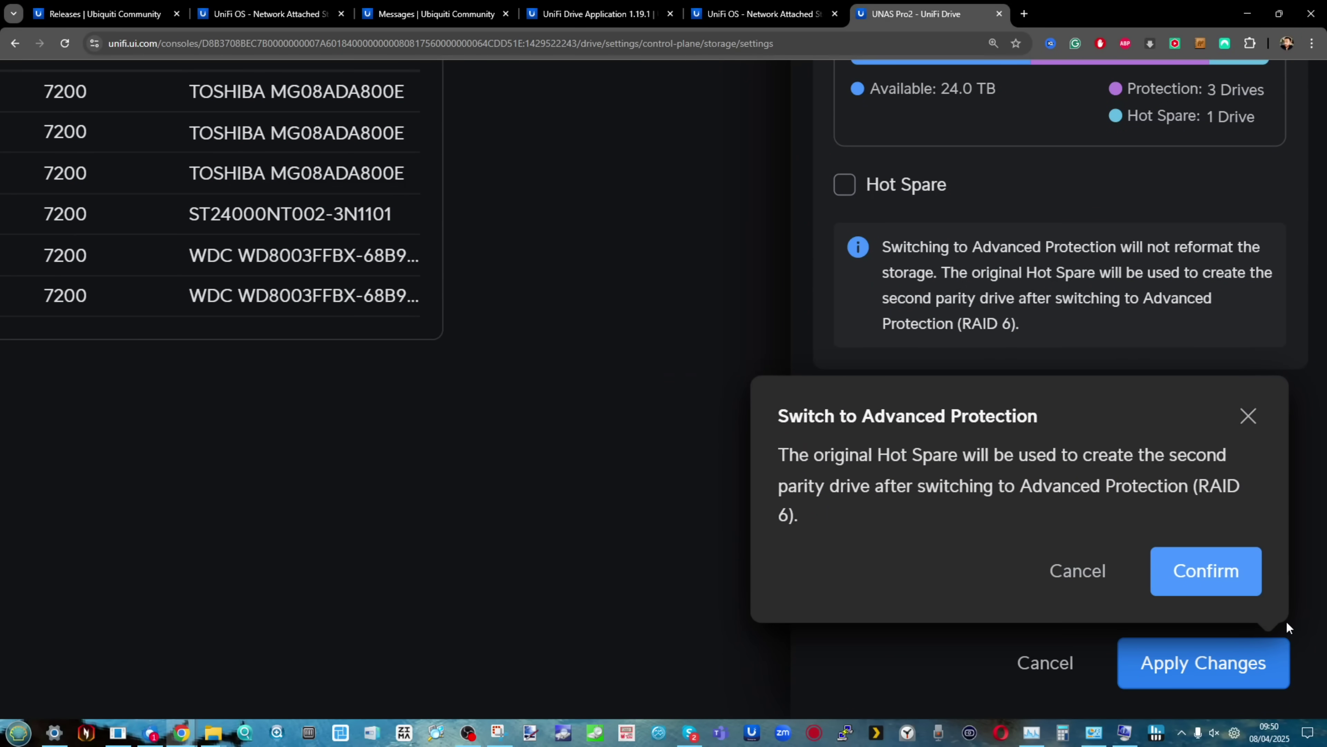
pyautogui.scroll(-4, 1286, 620)
pyautogui.click(1257, 637)
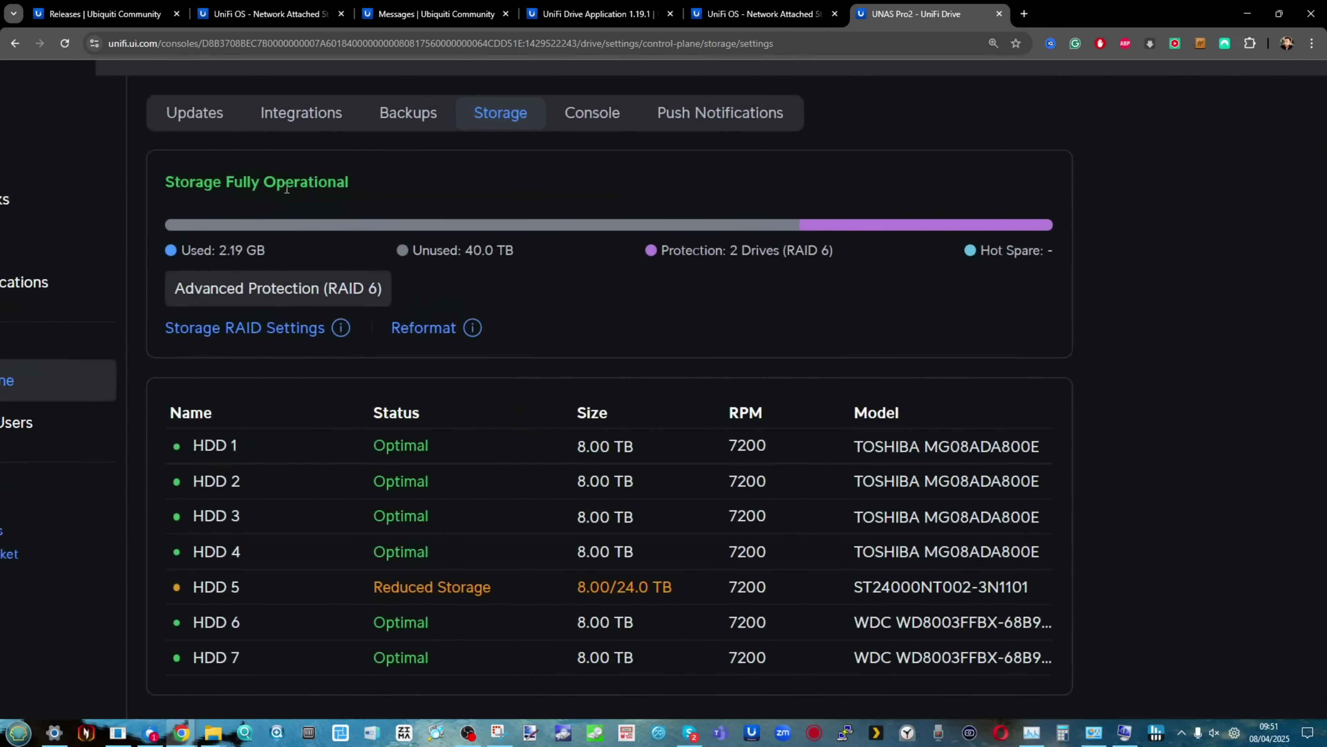
# Step: Refresh the Storage page and zoom in on Expanding Storage, about 19h 35m remaining
pyautogui.click(409, 111)
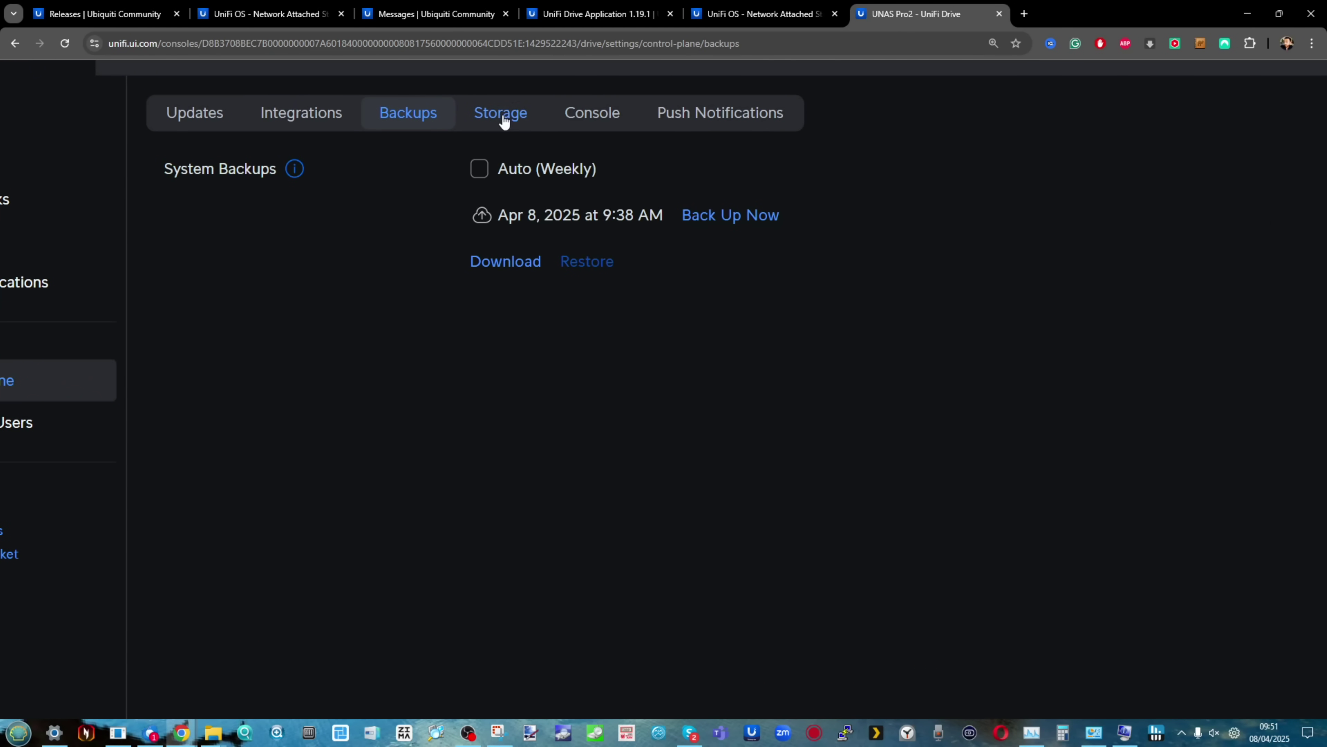
pyautogui.click(506, 120)
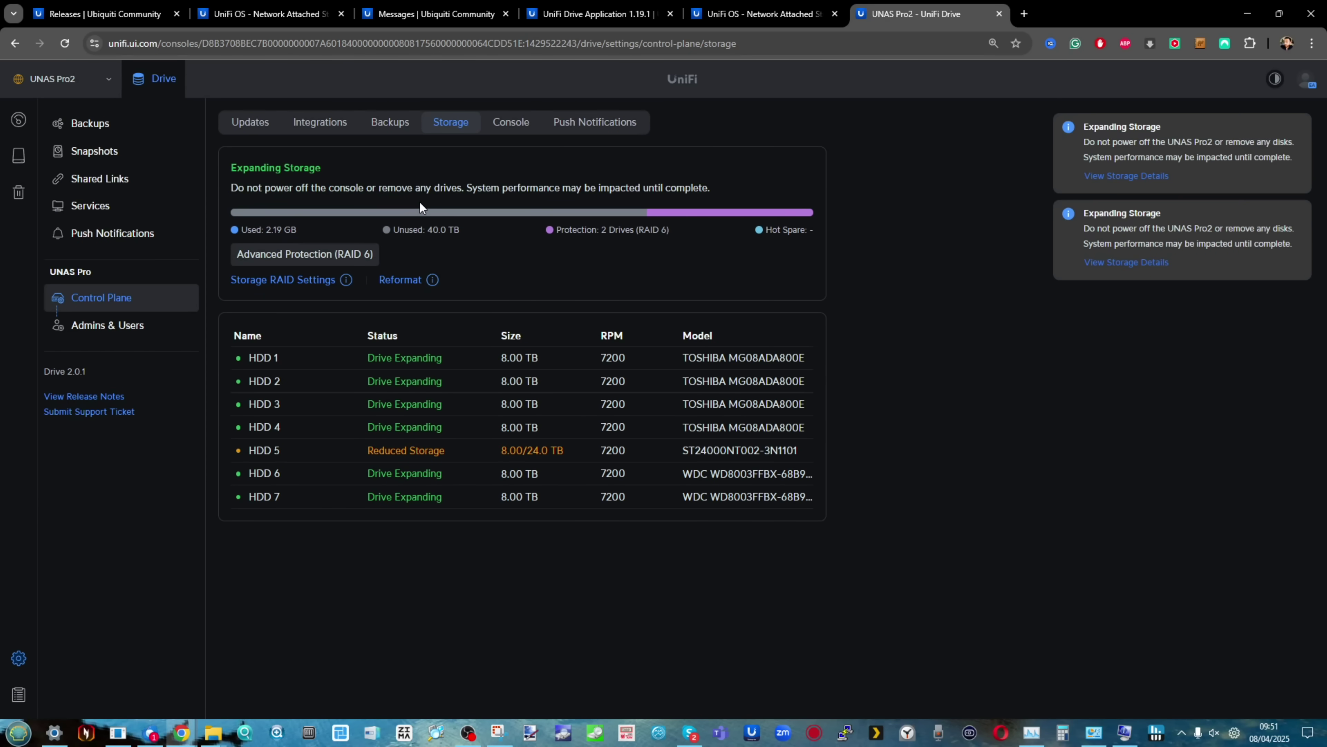
pyautogui.hotkey('ctrl', '+')
pyautogui.hotkey('ctrl', '+')
pyautogui.hotkey('ctrl', '+')
pyautogui.hotkey('ctrl', '+')
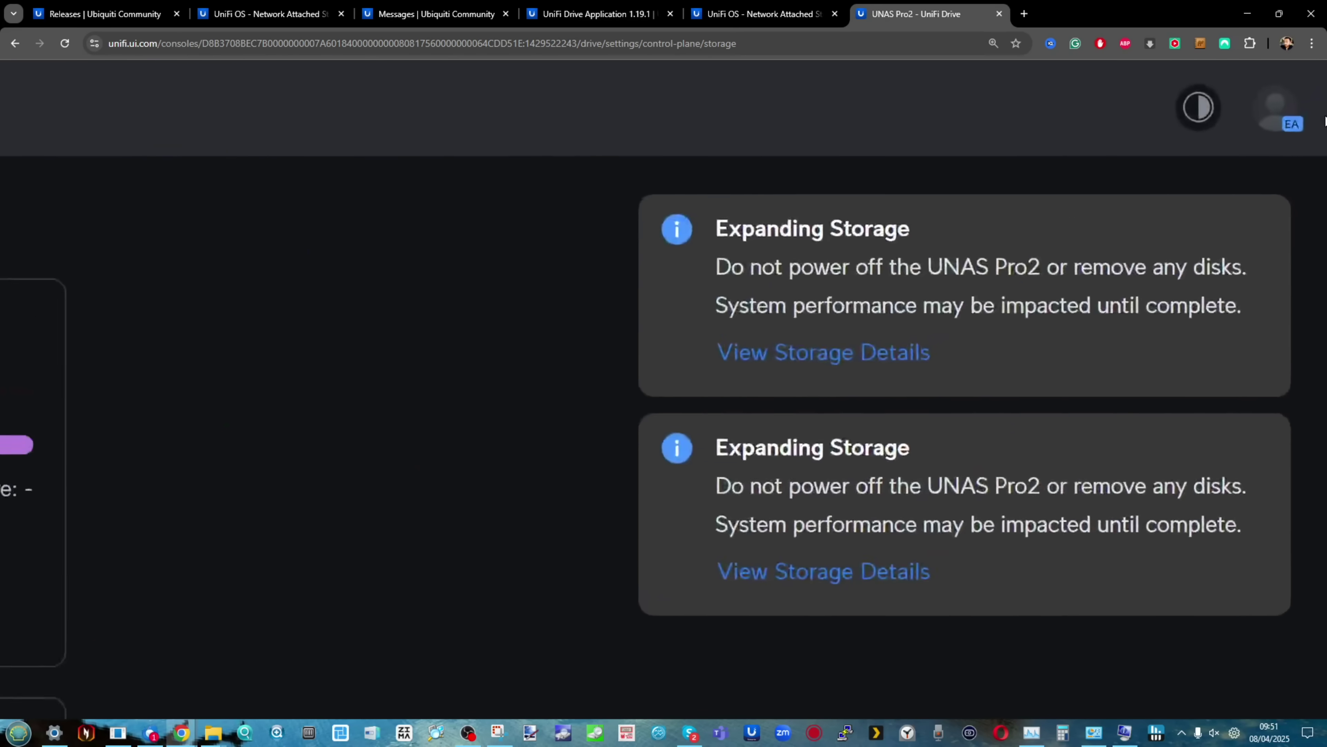
pyautogui.scroll(-1, 1325, 121)
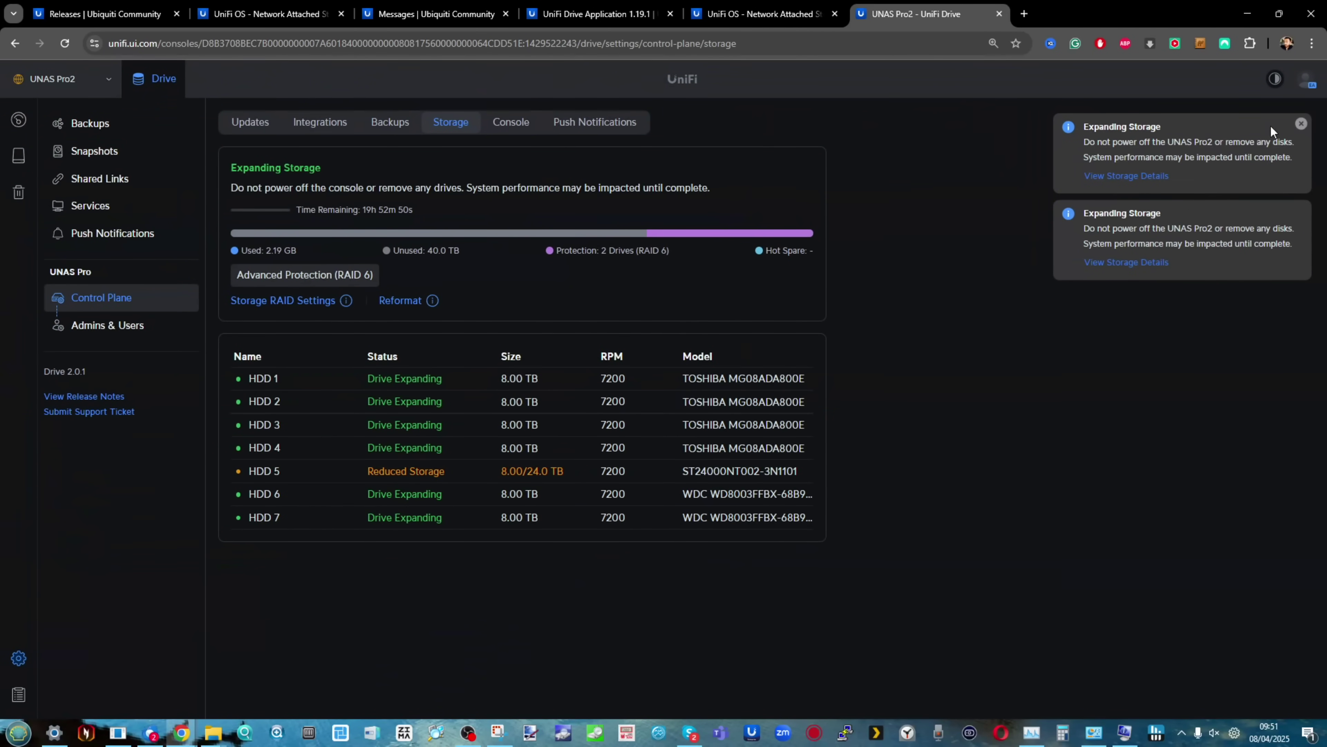
pyautogui.scroll(5, 211, 150)
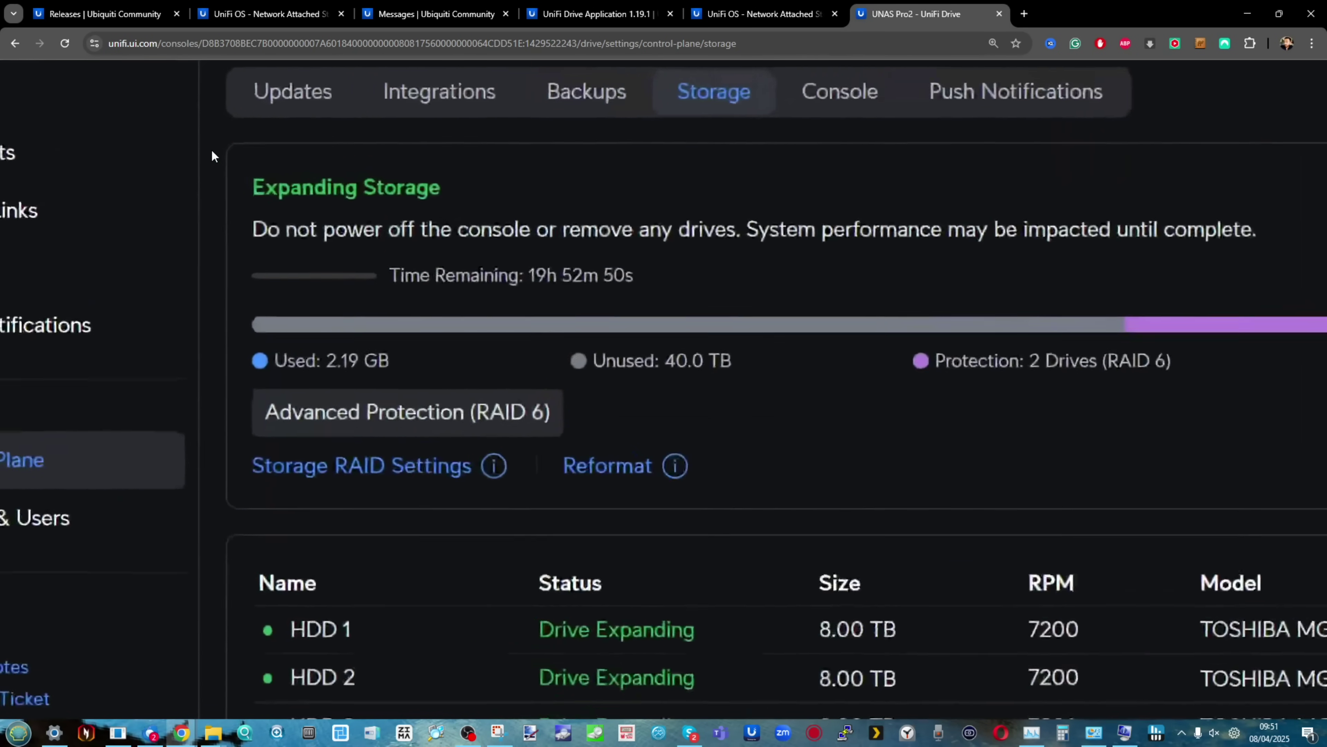
pyautogui.hscroll(3, 211, 149)
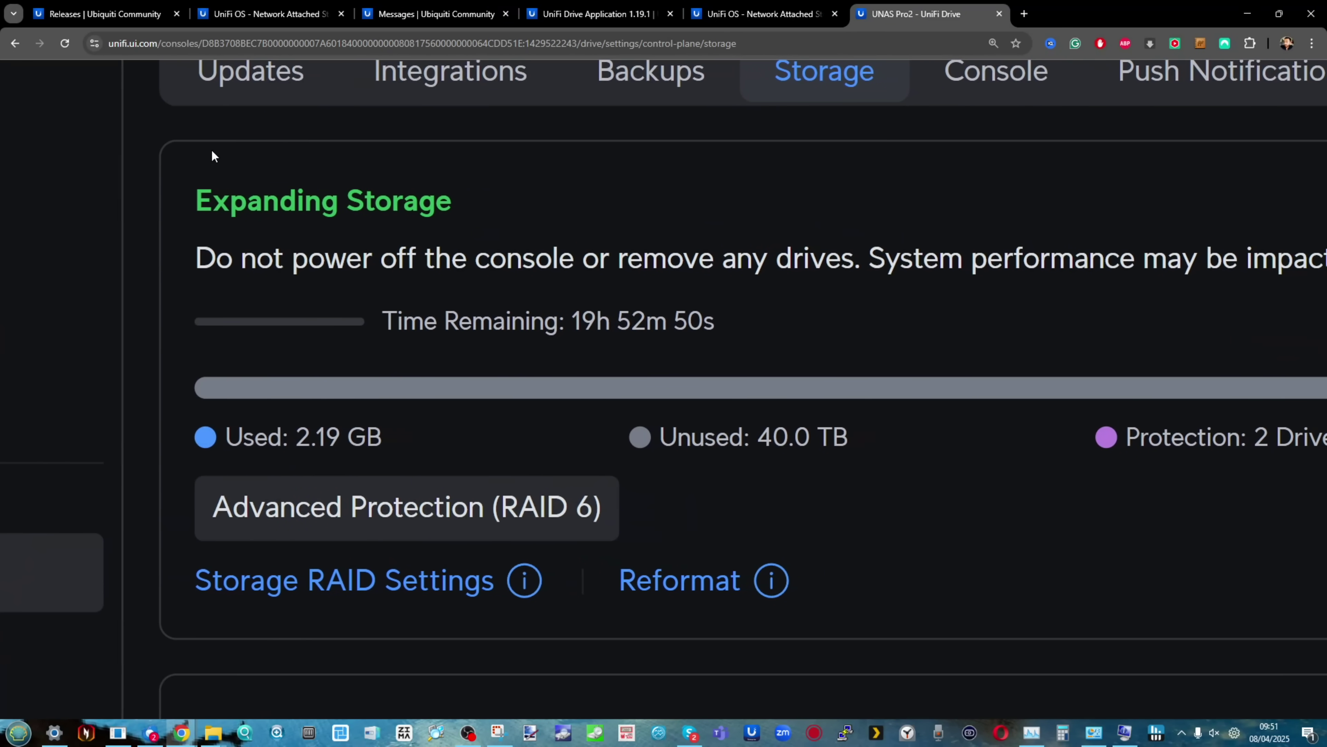
pyautogui.hscroll(8, 212, 150)
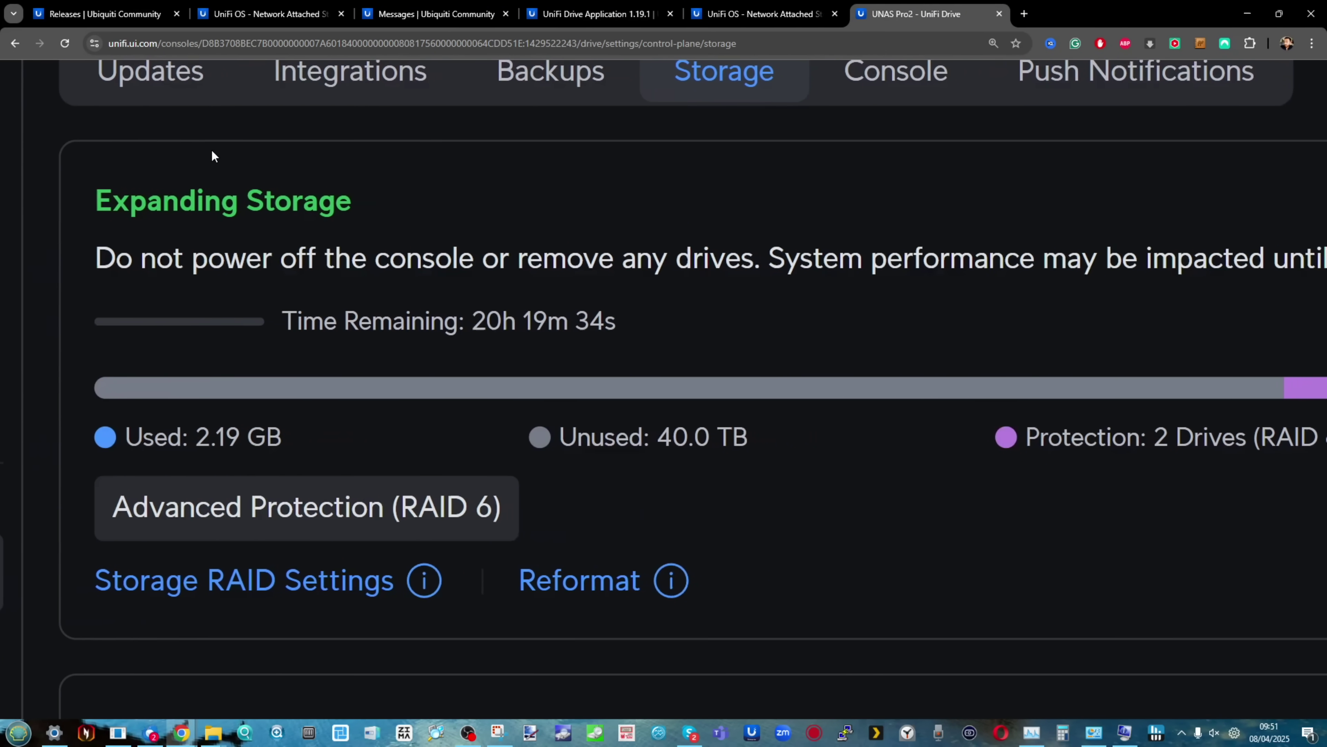
pyautogui.scroll(-5, 212, 150)
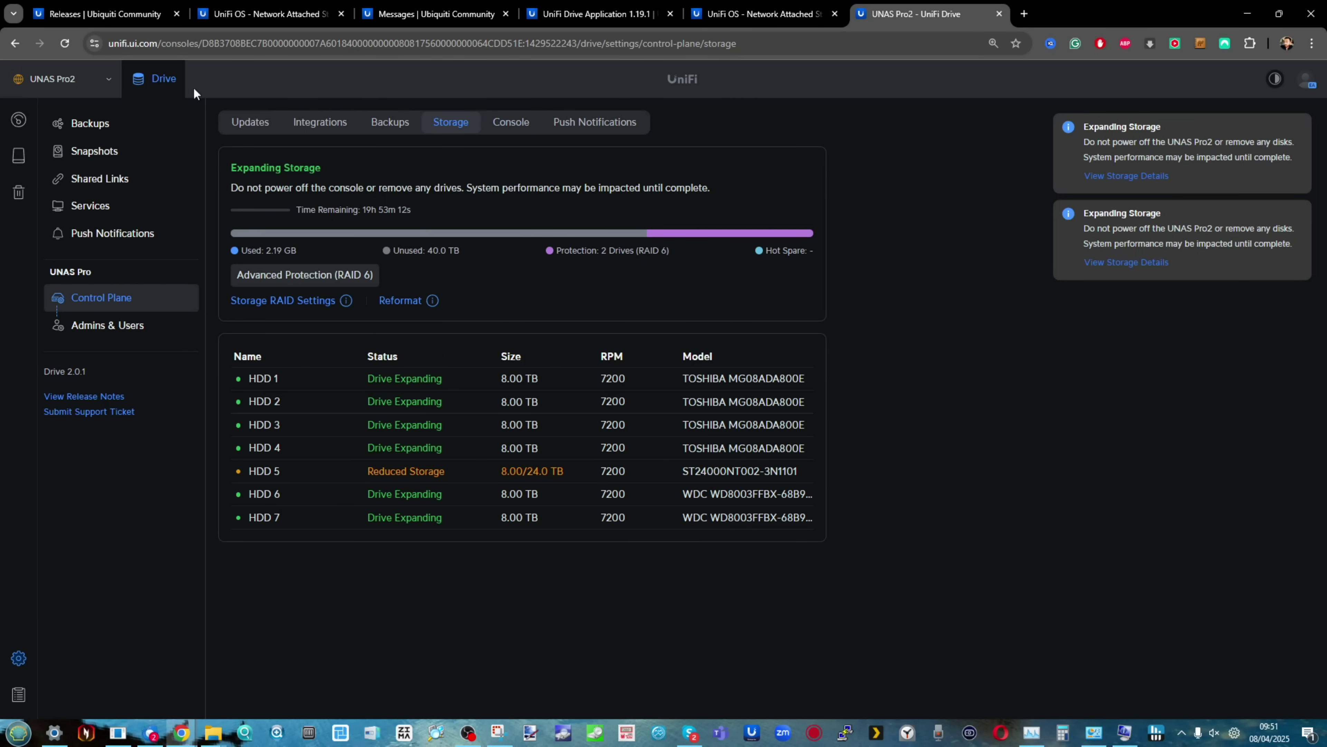
# Step: Open the Drive dashboard and scroll through its Expanding Storage notices
pyautogui.click(15, 119)
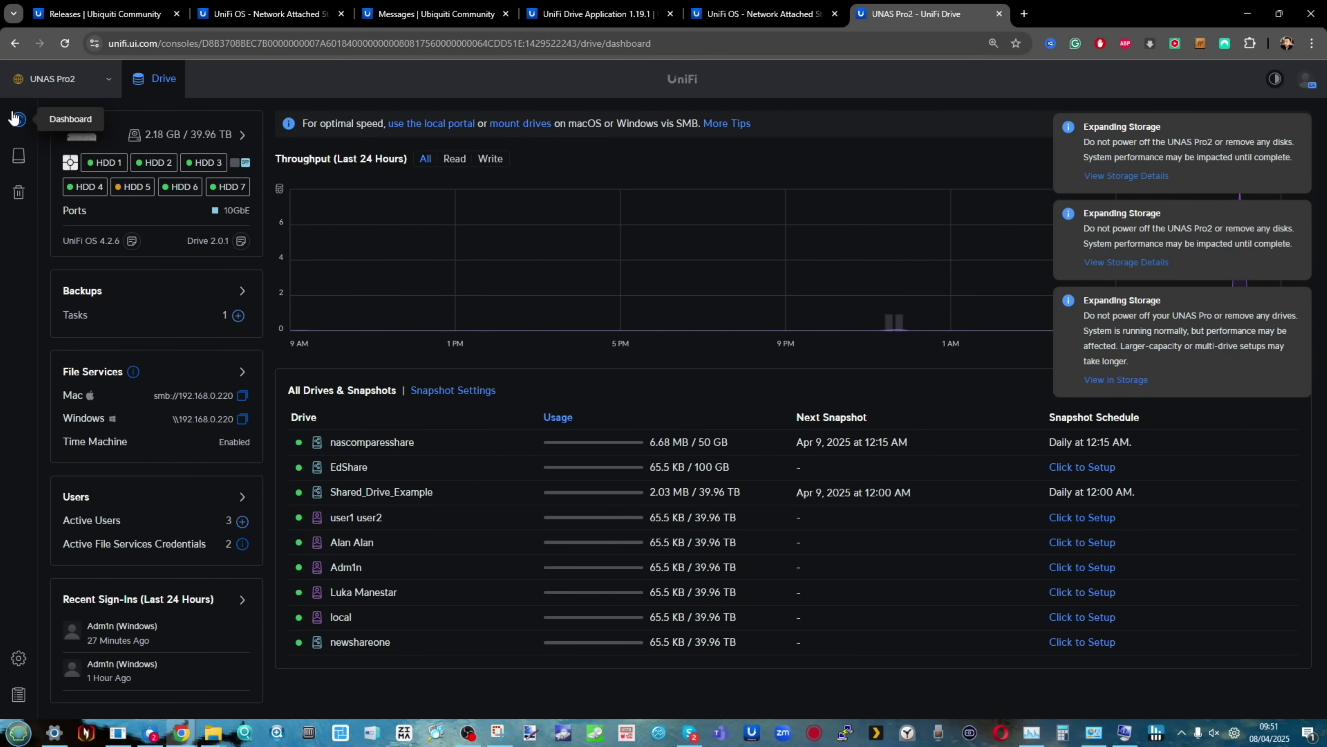
pyautogui.keyDown('ctrl'); pyautogui.scroll(6, 1300, 340); pyautogui.keyUp('ctrl')
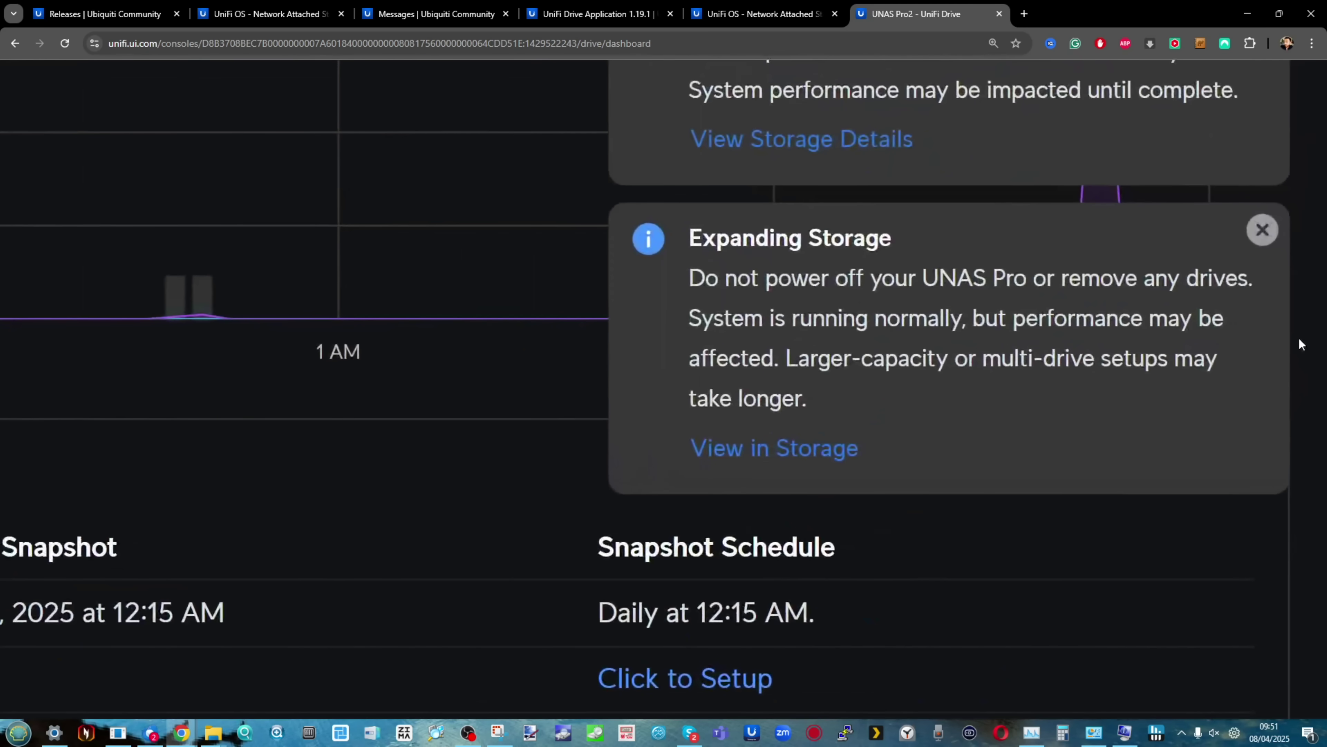
pyautogui.scroll(2, 1300, 343)
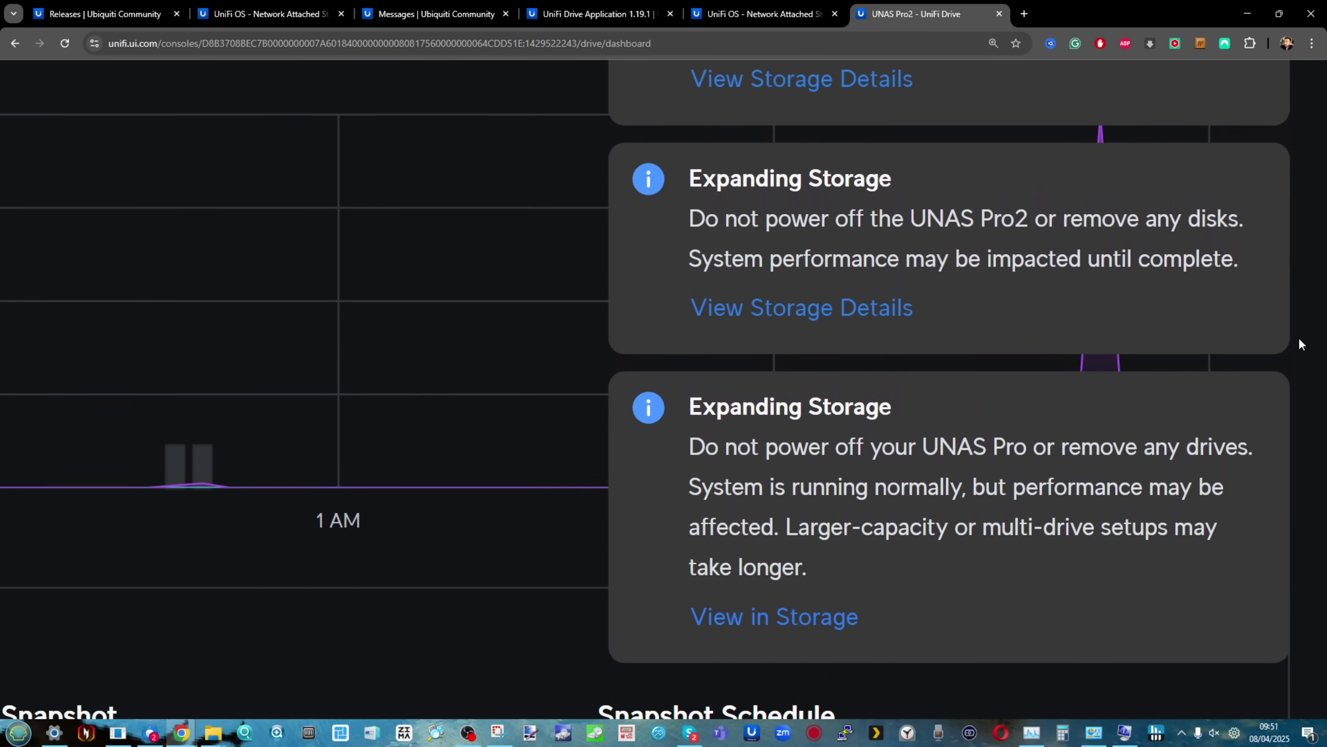
pyautogui.scroll(-1, 1301, 343)
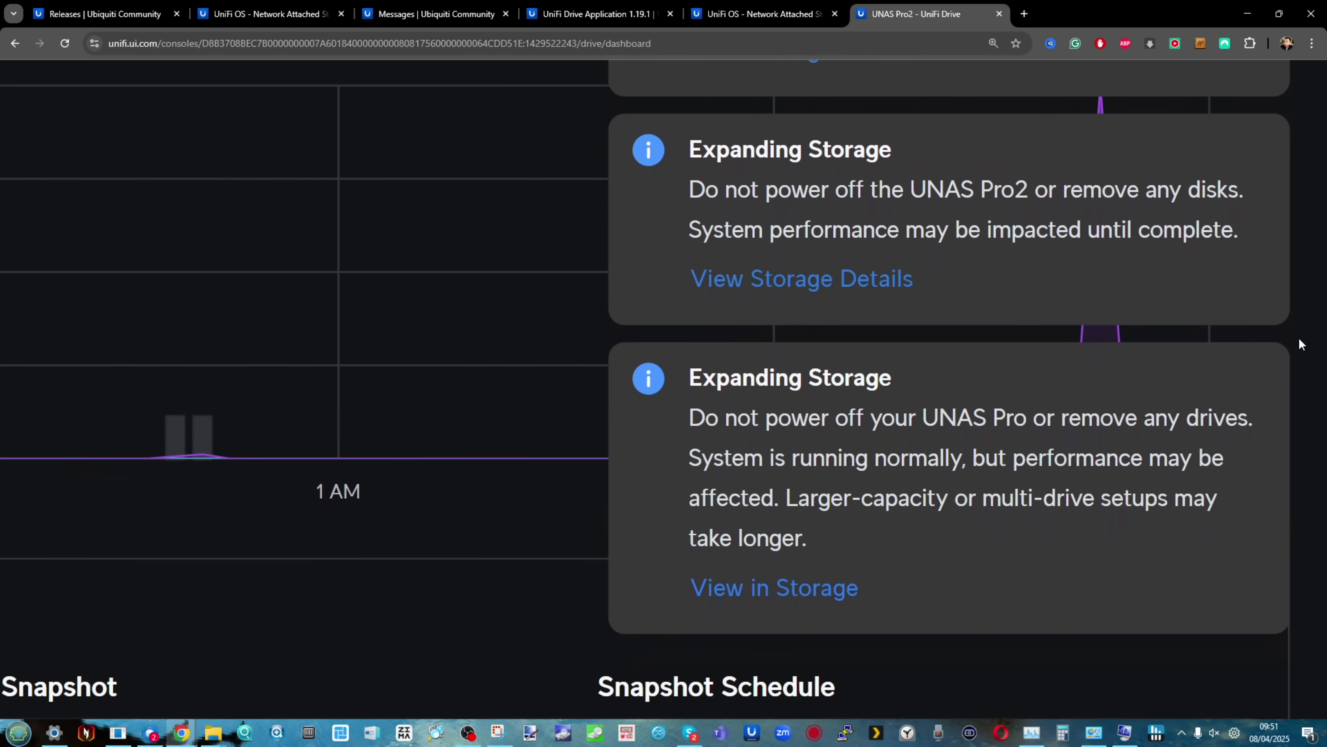
pyautogui.keyDown('ctrl'); pyautogui.scroll(-6, 1300, 344); pyautogui.keyUp('ctrl')
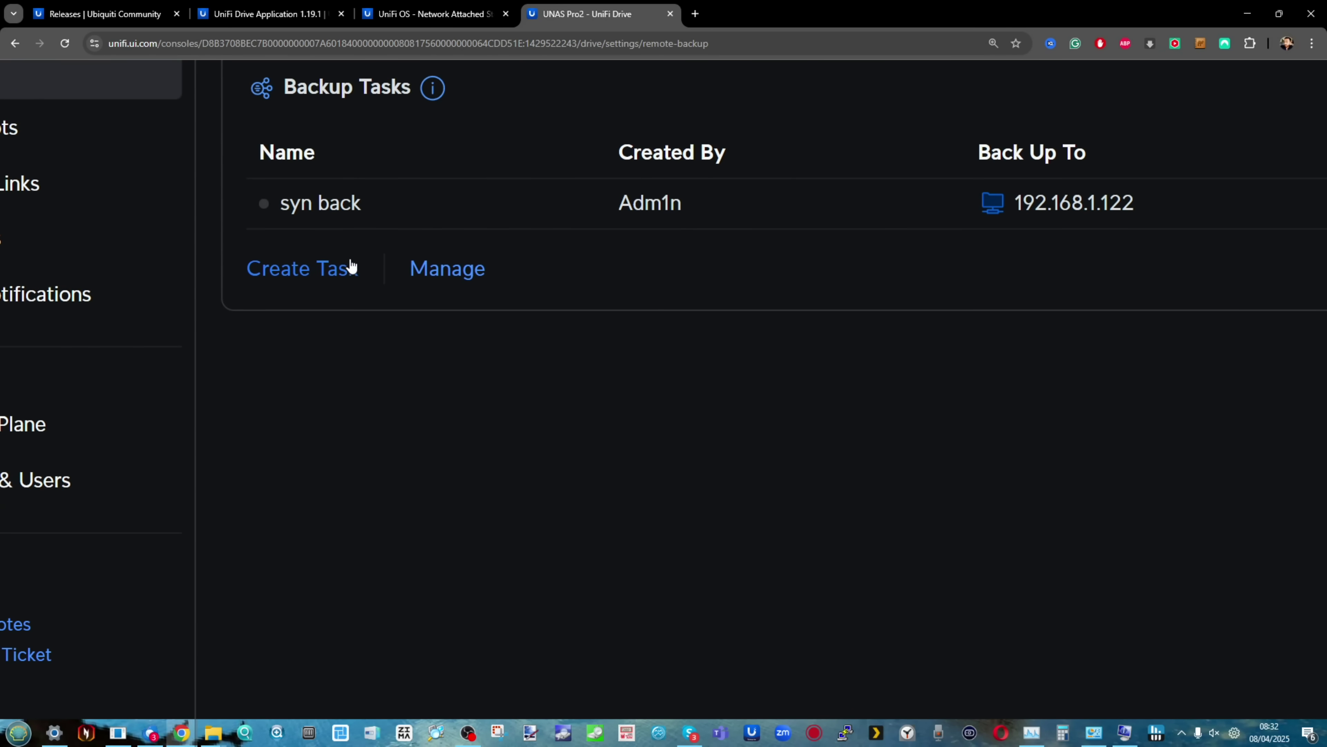
# Step: Start a new backup task with the admin's drive as source and Cloud Services as destination
pyautogui.click(277, 220)
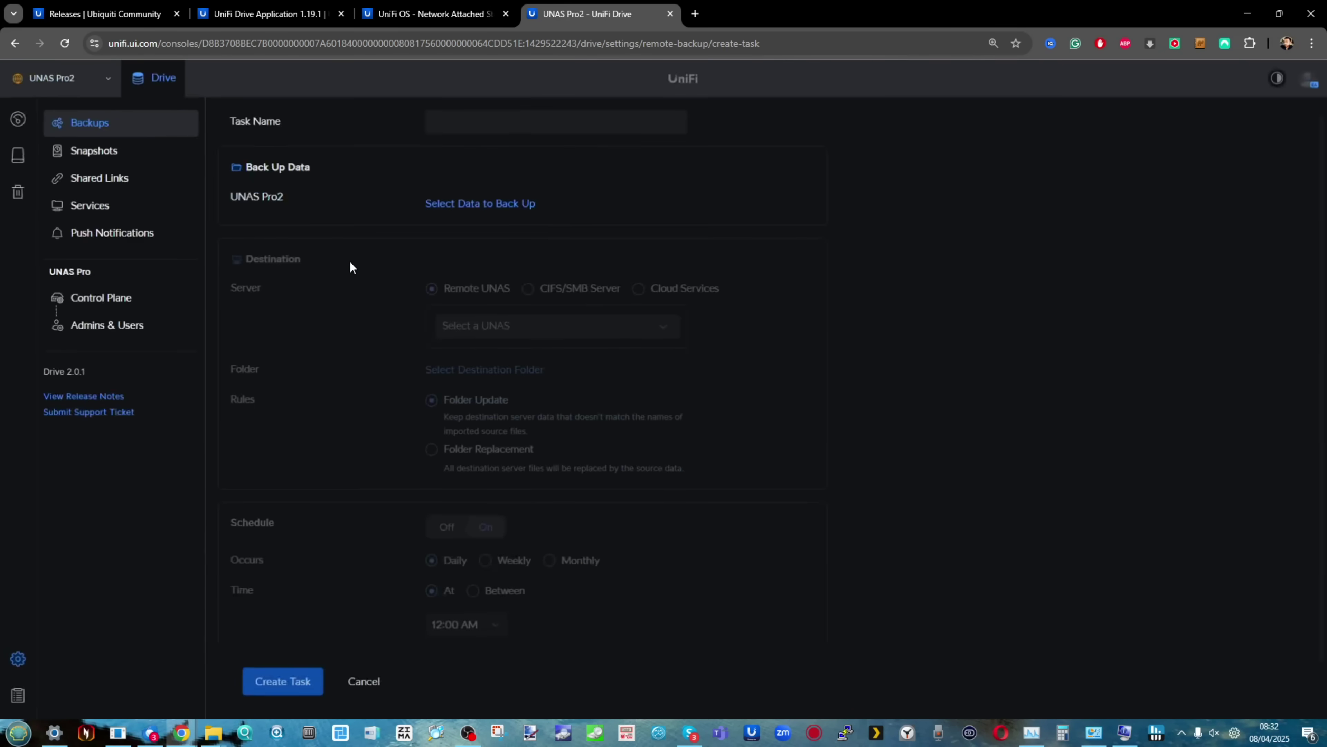
pyautogui.click(486, 205)
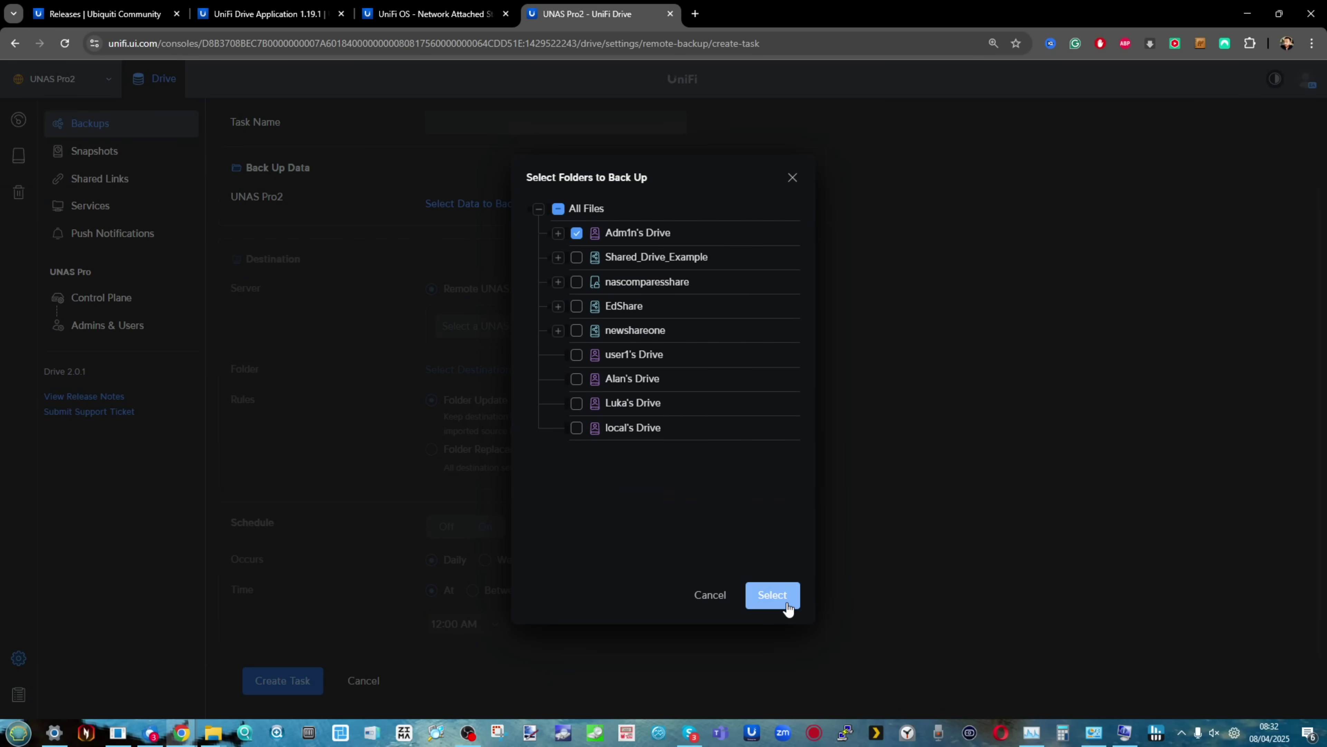
pyautogui.click(788, 605)
pyautogui.scroll(3, 677, 321)
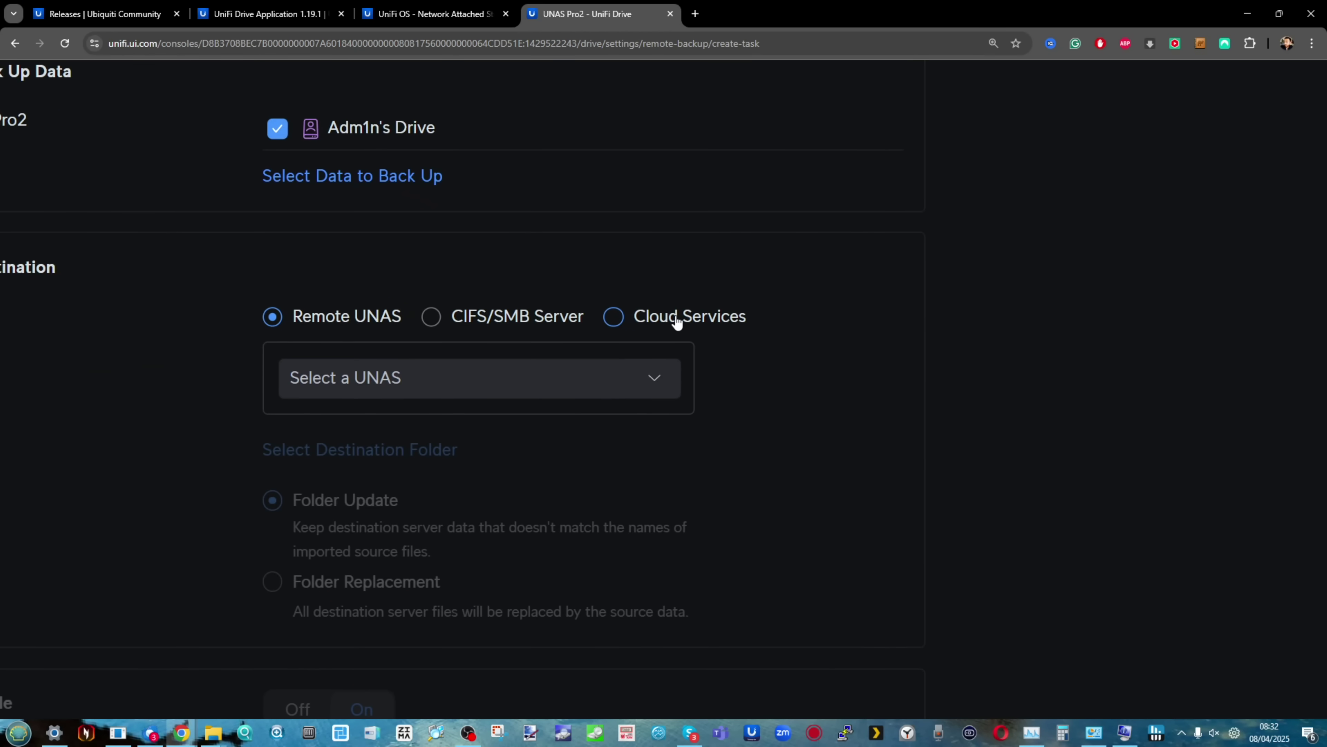
pyautogui.click(678, 316)
pyautogui.scroll(3, 375, 398)
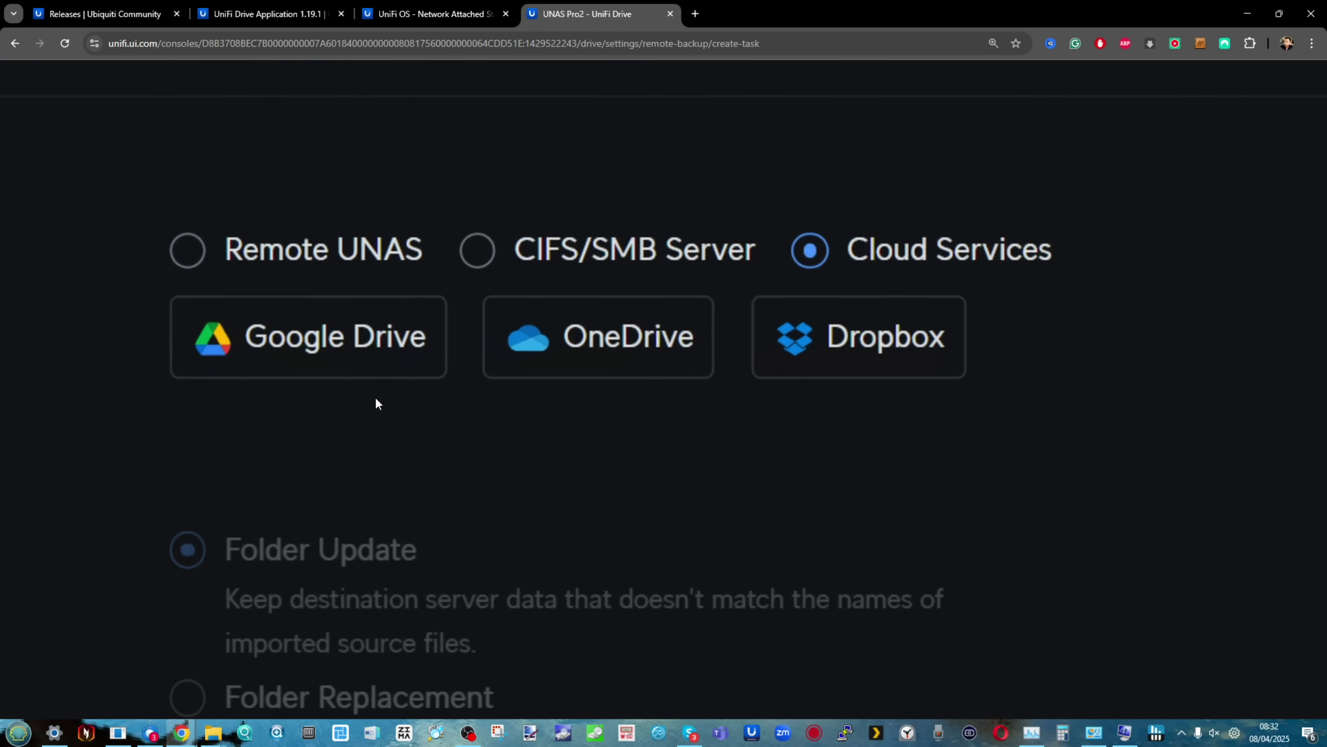
pyautogui.hscroll(-2, 376, 403)
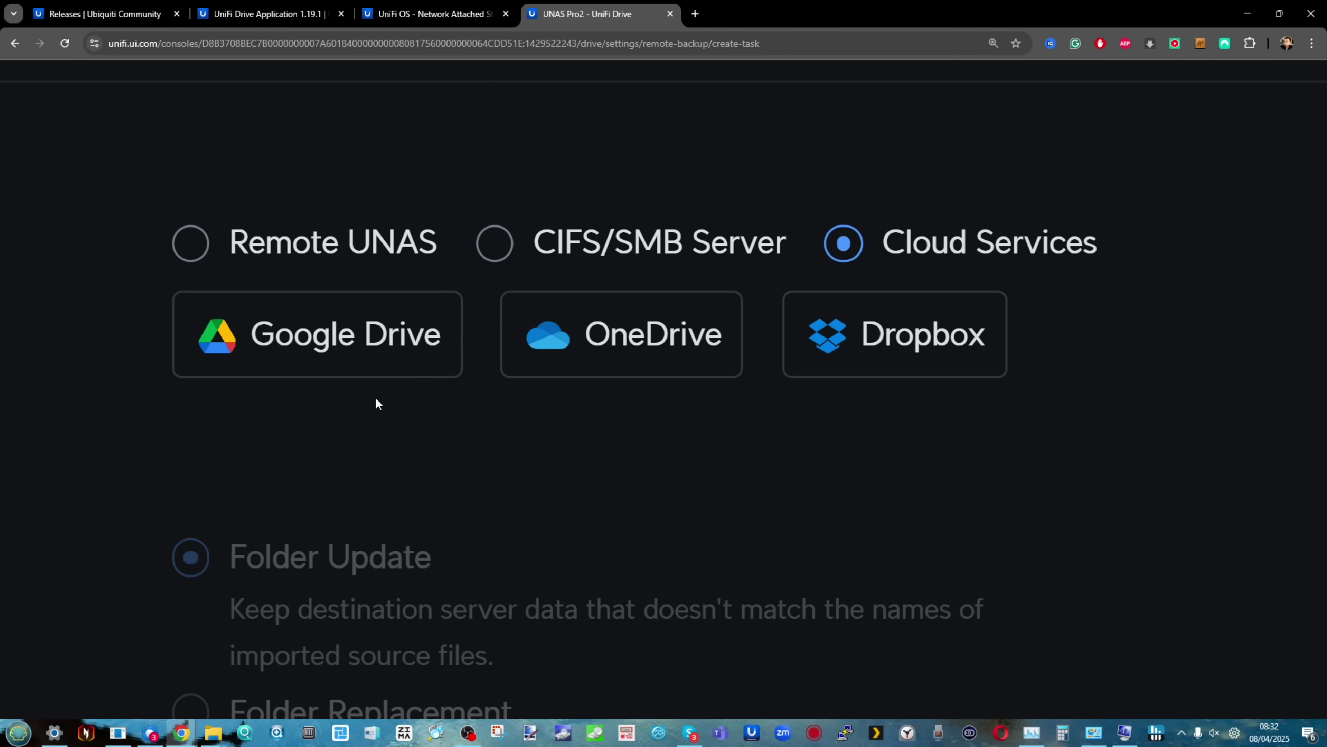
pyautogui.hscroll(-2, 375, 403)
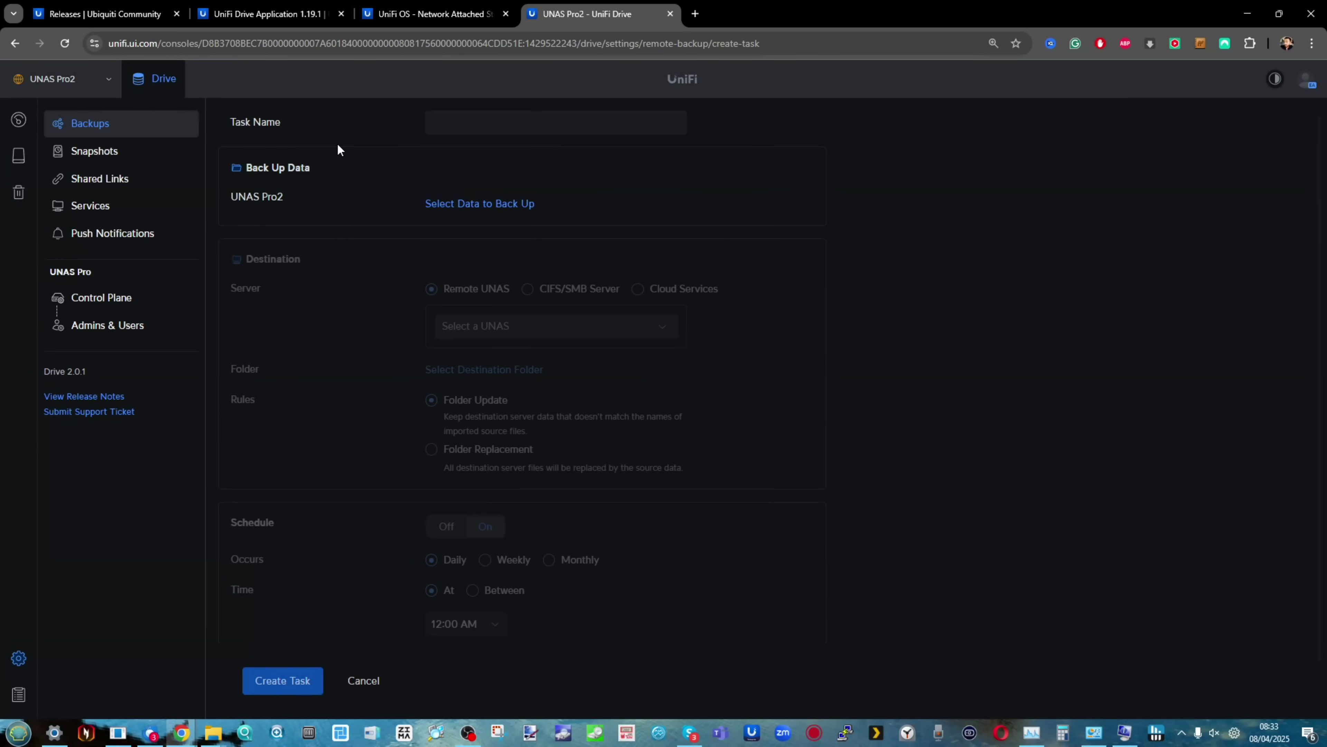
# Step: Open Select Data to Back Up and scroll through the list of available folders
pyautogui.click(473, 203)
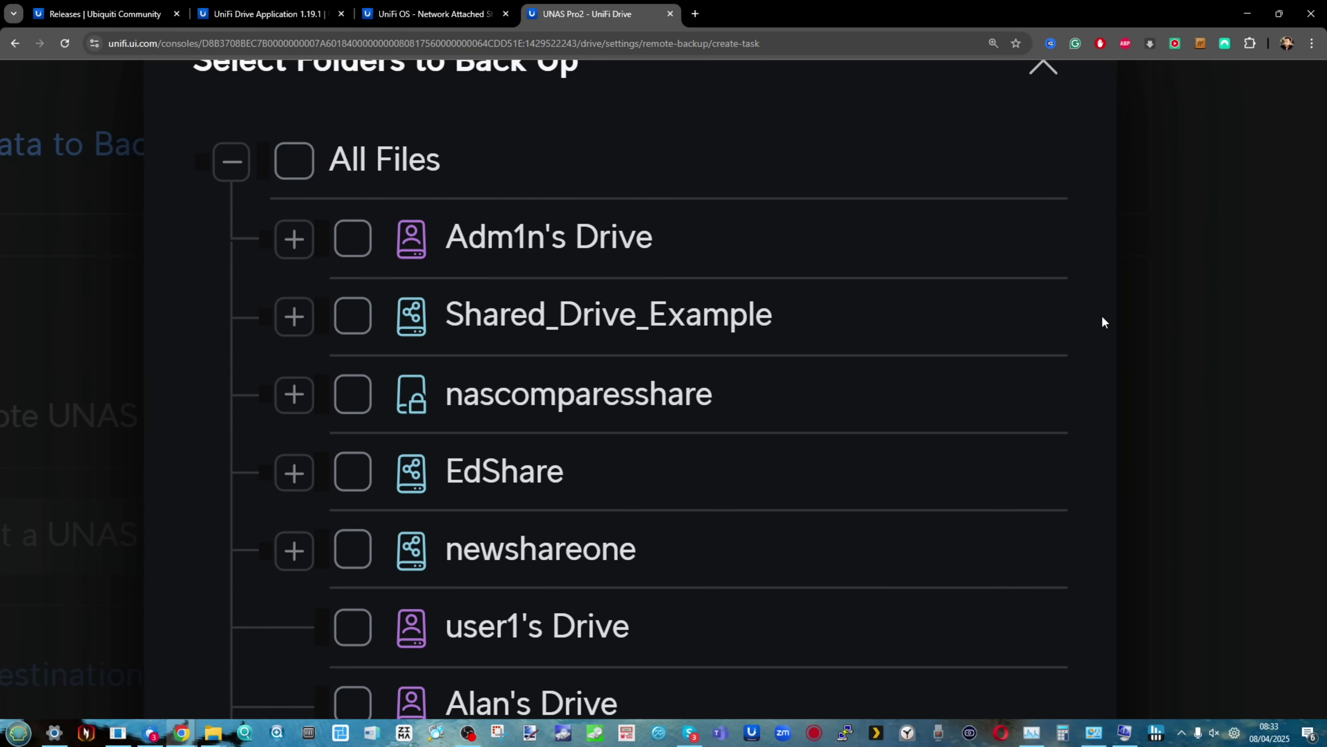
pyautogui.scroll(-2, 1179, 367)
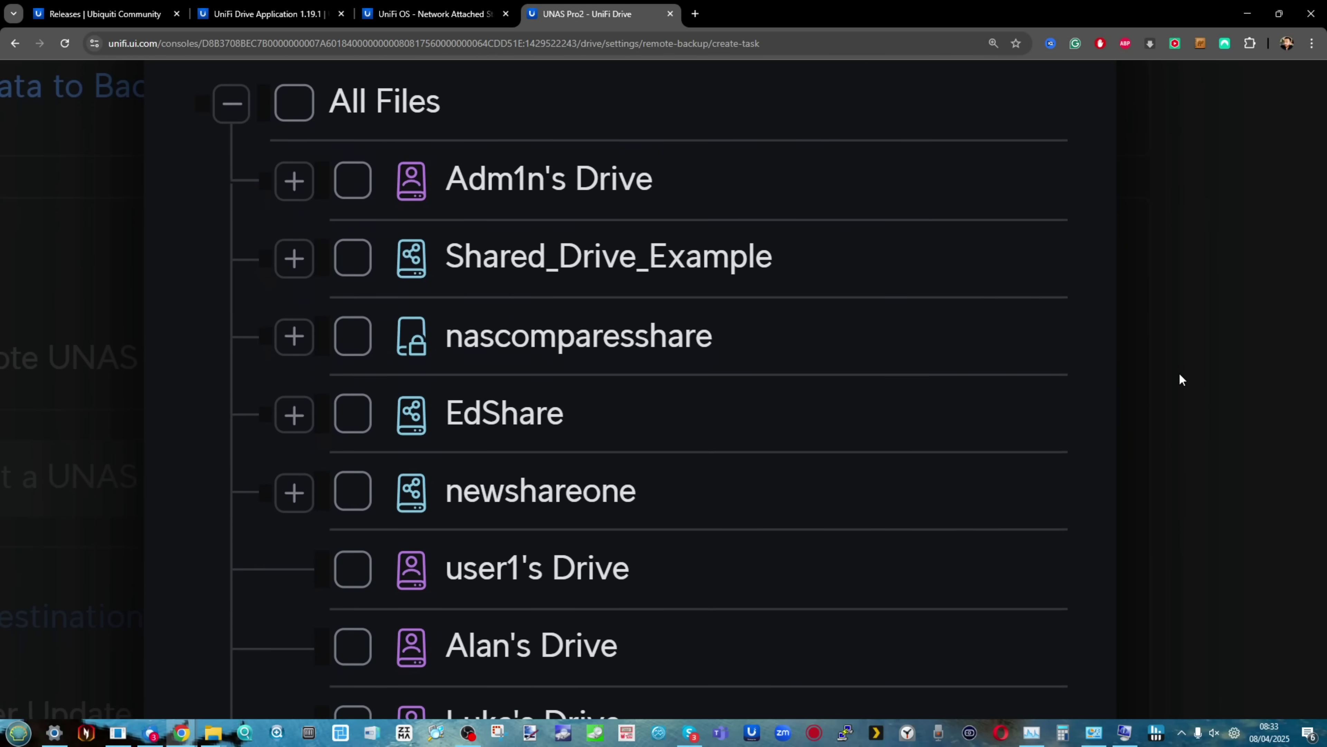
pyautogui.scroll(-3, 1179, 372)
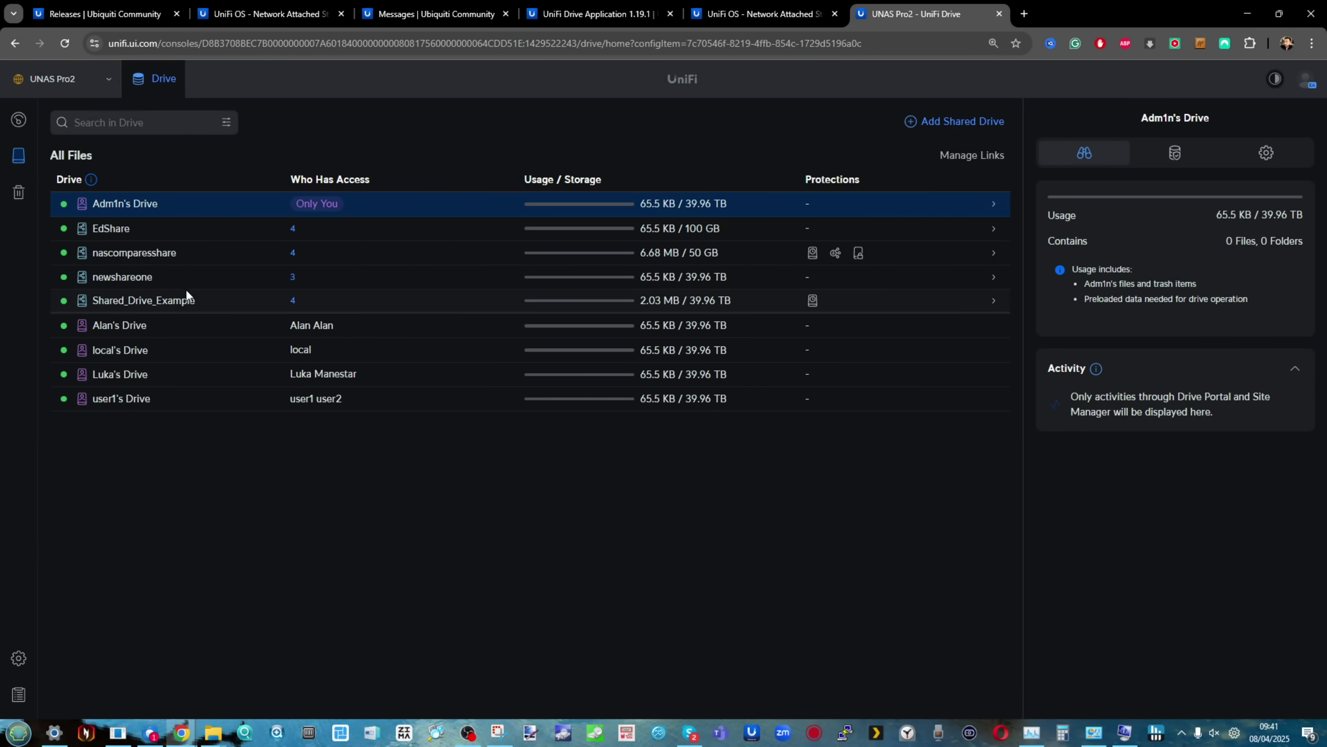
# Step: In nascomparesshare, select Screenshot 2024-10-14 at 10.33.04 AM.jpg and view its Share Link settings
pyautogui.doubleClick(137, 253)
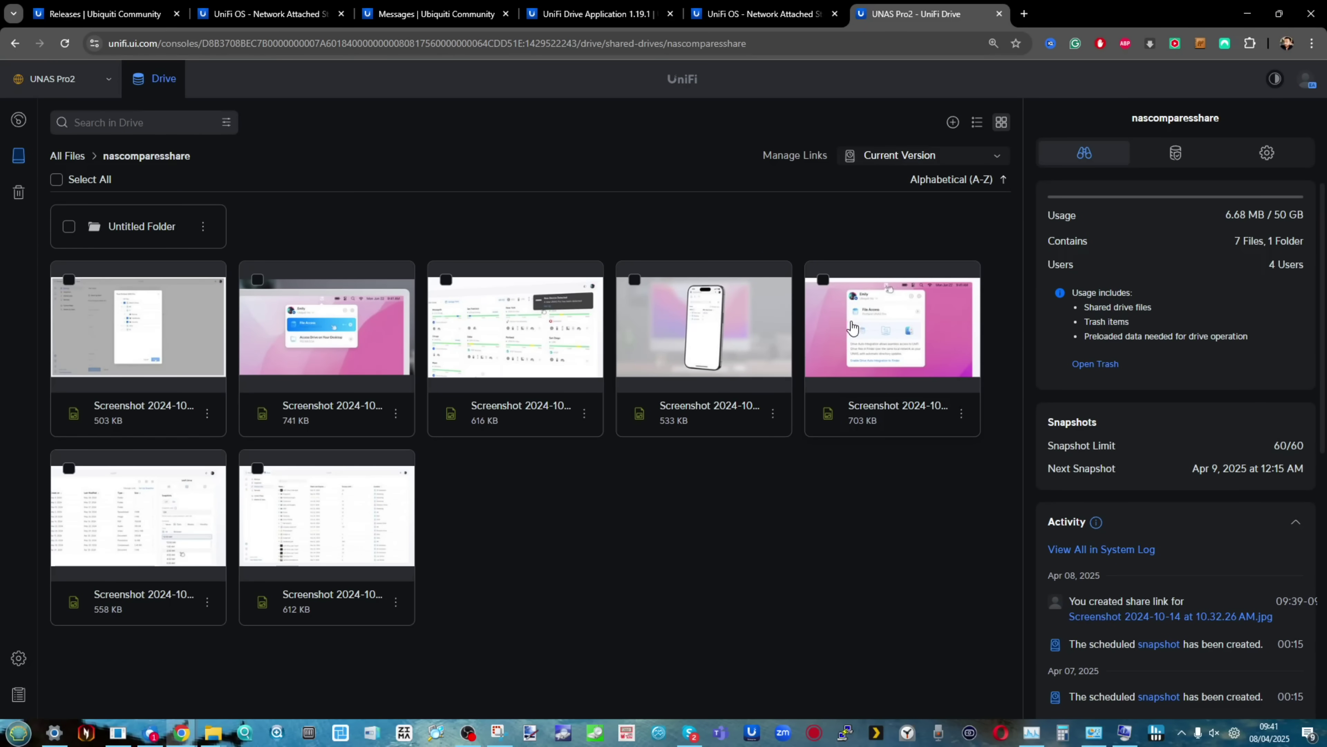
pyautogui.click(853, 328)
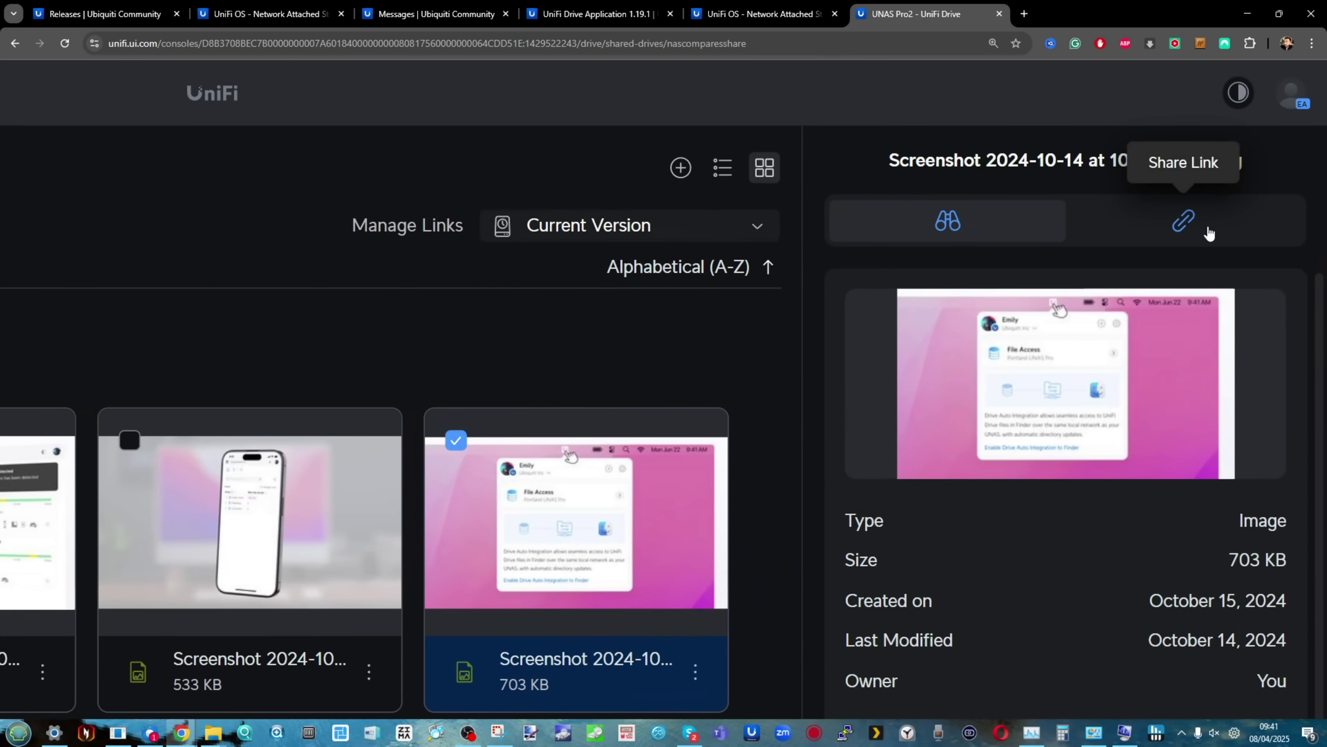
pyautogui.click(1255, 157)
pyautogui.scroll(-3, 1209, 230)
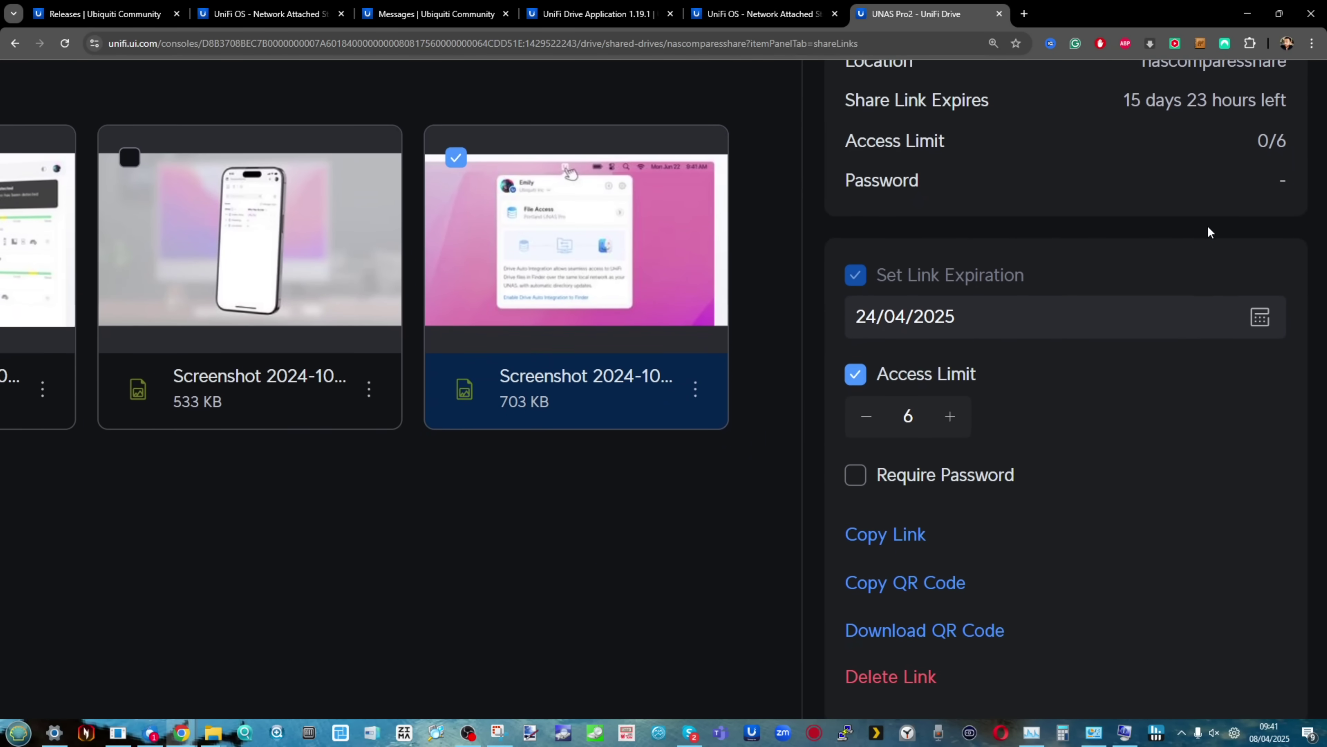
pyautogui.hotkey('ctrl', '-')
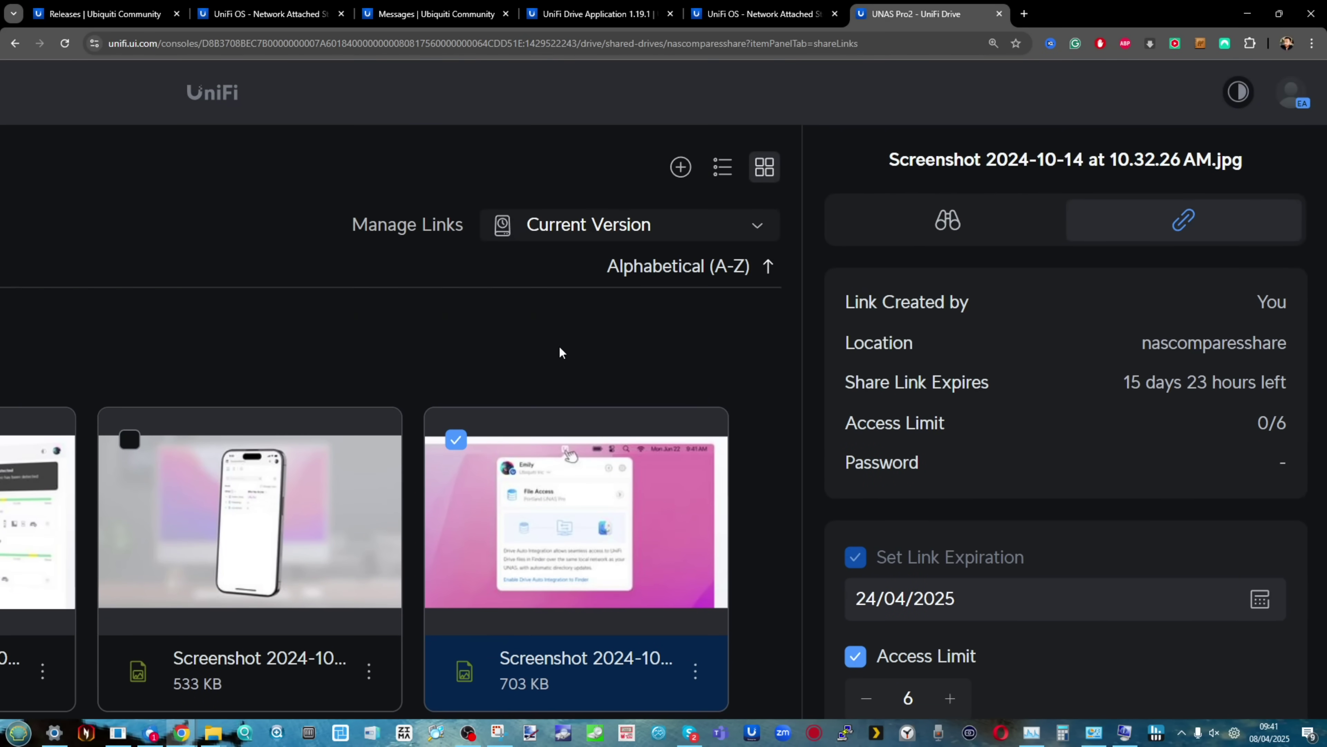
pyautogui.hotkey('ctrl', '-')
pyautogui.hotkey('ctrl', '-')
pyautogui.press('Right')
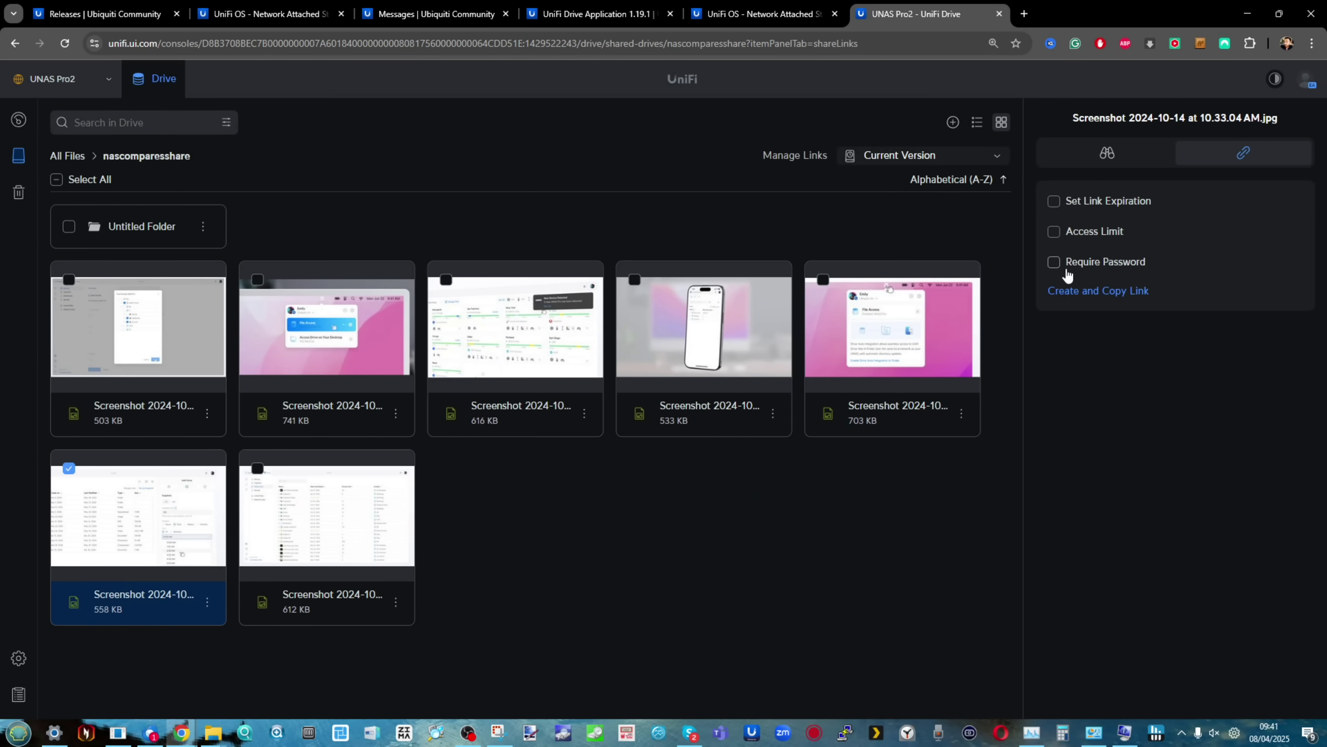
pyautogui.scroll(5, 1313, 168)
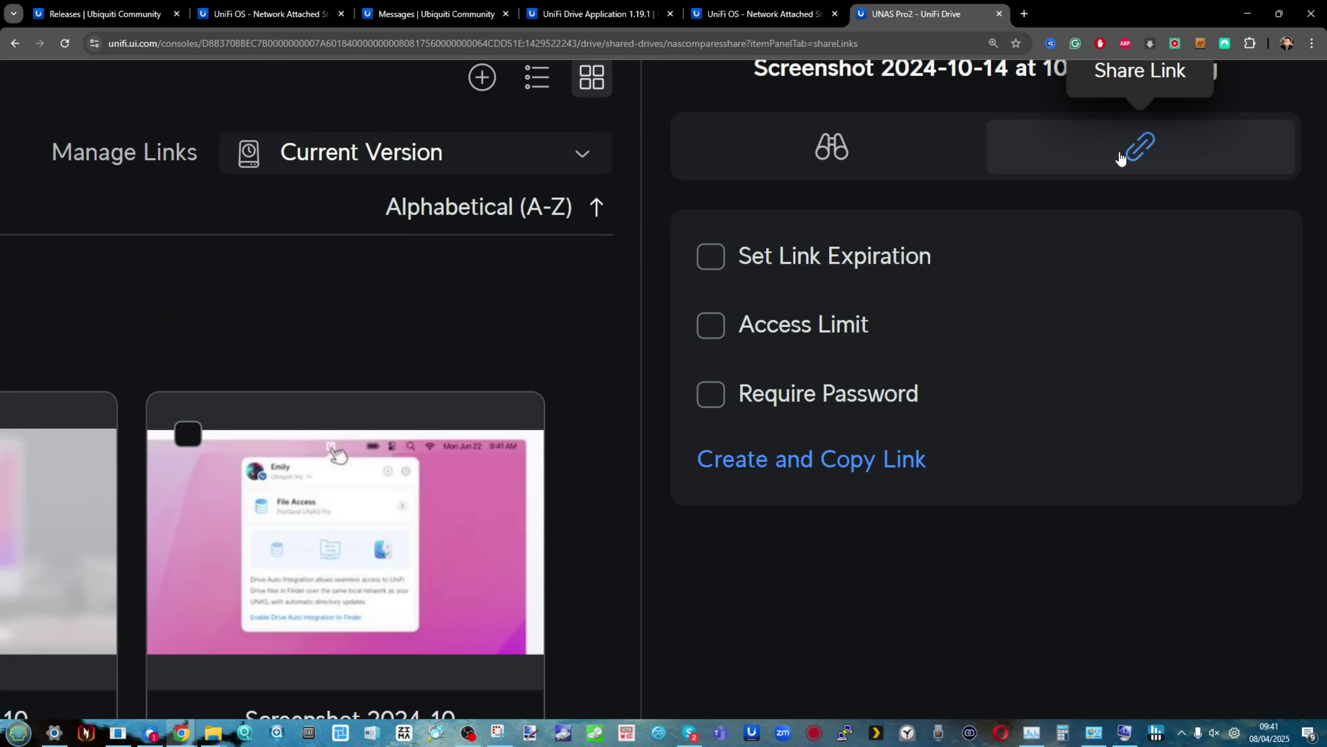
# Step: Create and copy a share link expiring 30/04/2025 with a 5-access limit
pyautogui.click(809, 285)
pyautogui.click(906, 314)
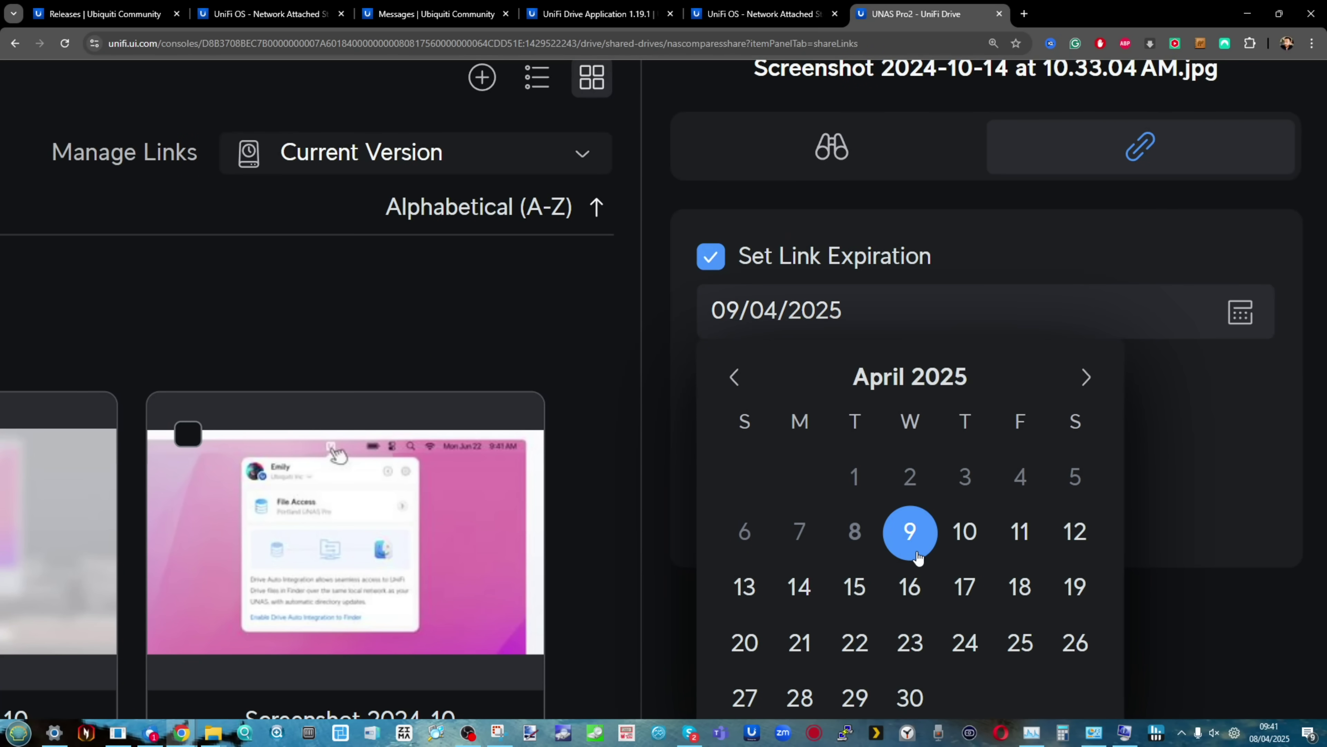
pyautogui.click(910, 697)
pyautogui.click(784, 396)
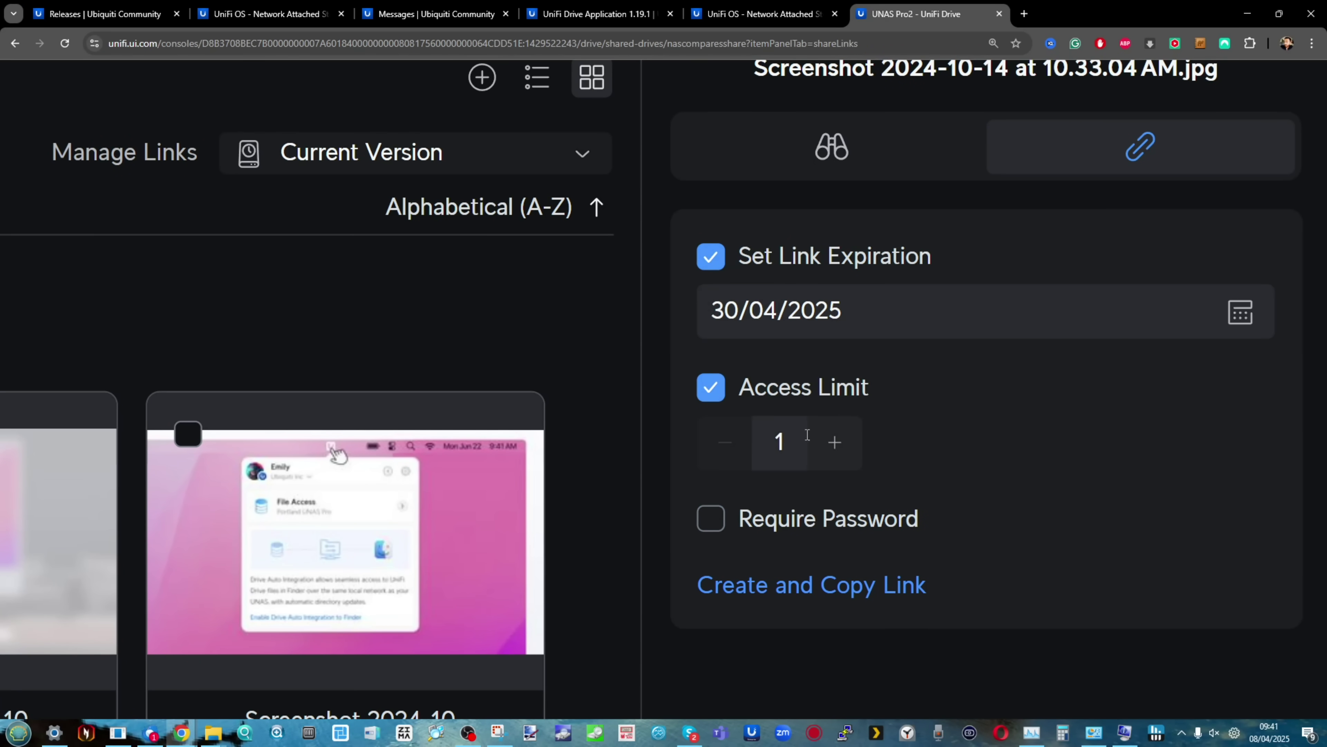
pyautogui.click(811, 585)
pyautogui.scroll(-5, 811, 581)
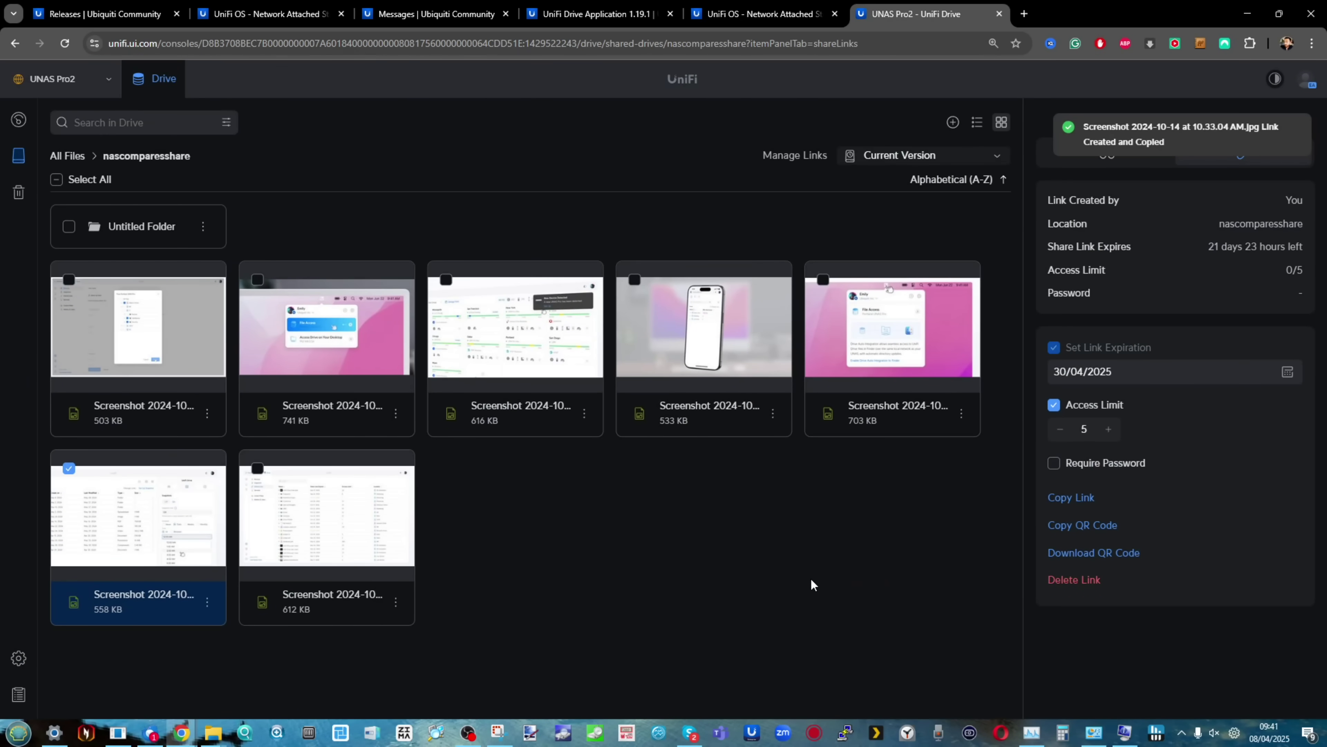
pyautogui.scroll(5, 1288, 531)
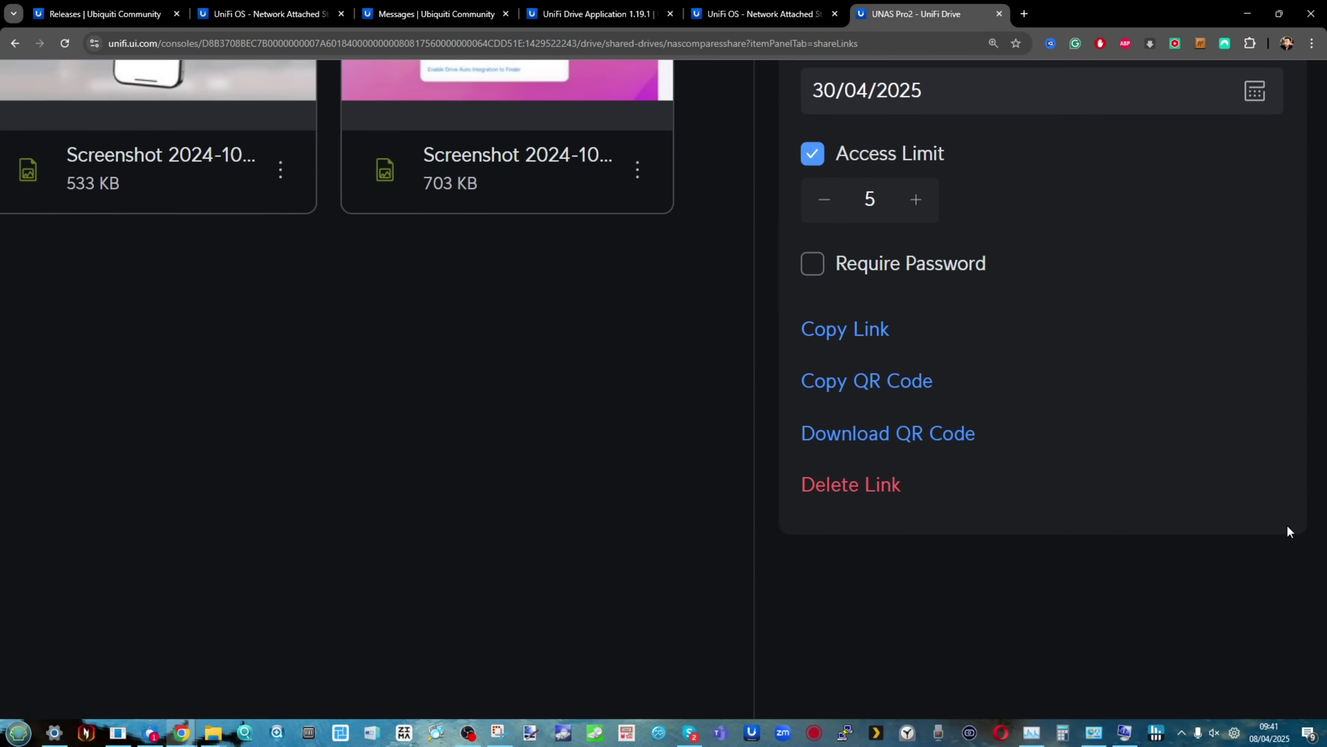
pyautogui.scroll(-5, 1287, 532)
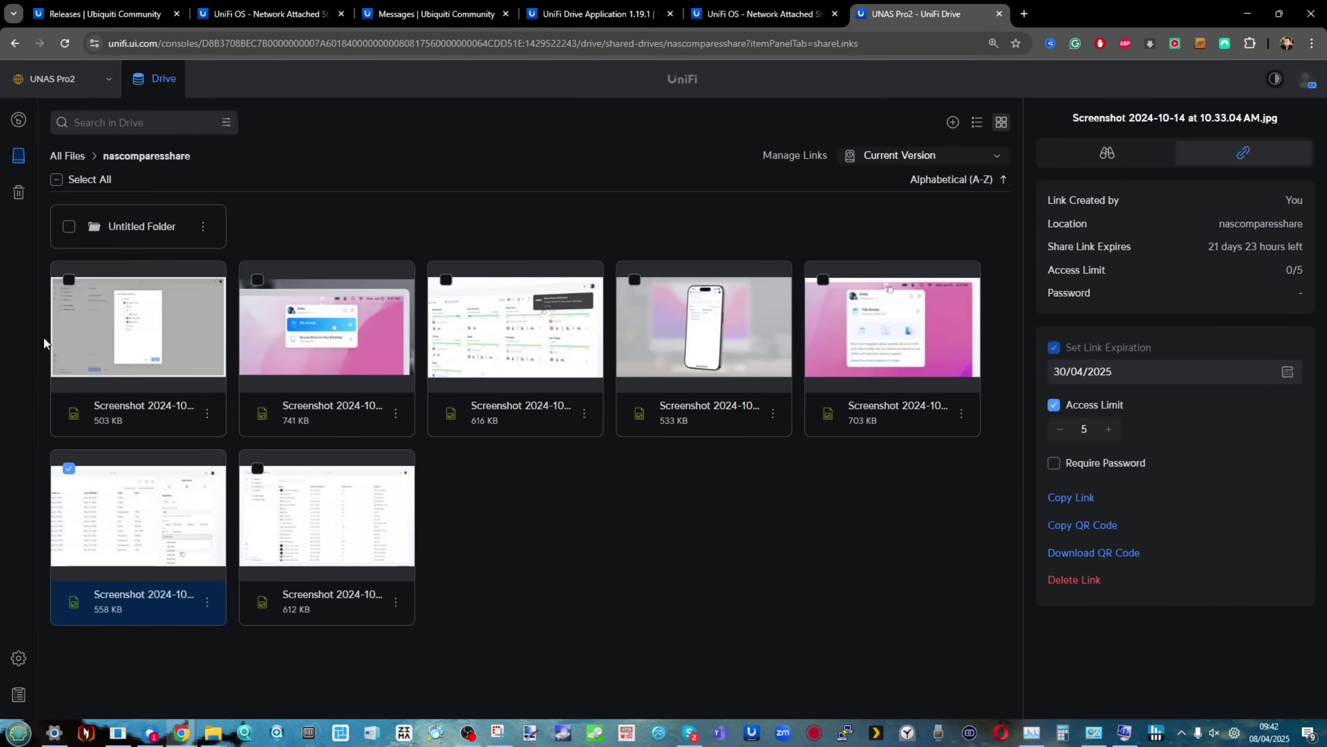
# Step: Review the 10.33.04 screenshot's link details in Drive settings' Shared Links list
pyautogui.click(19, 658)
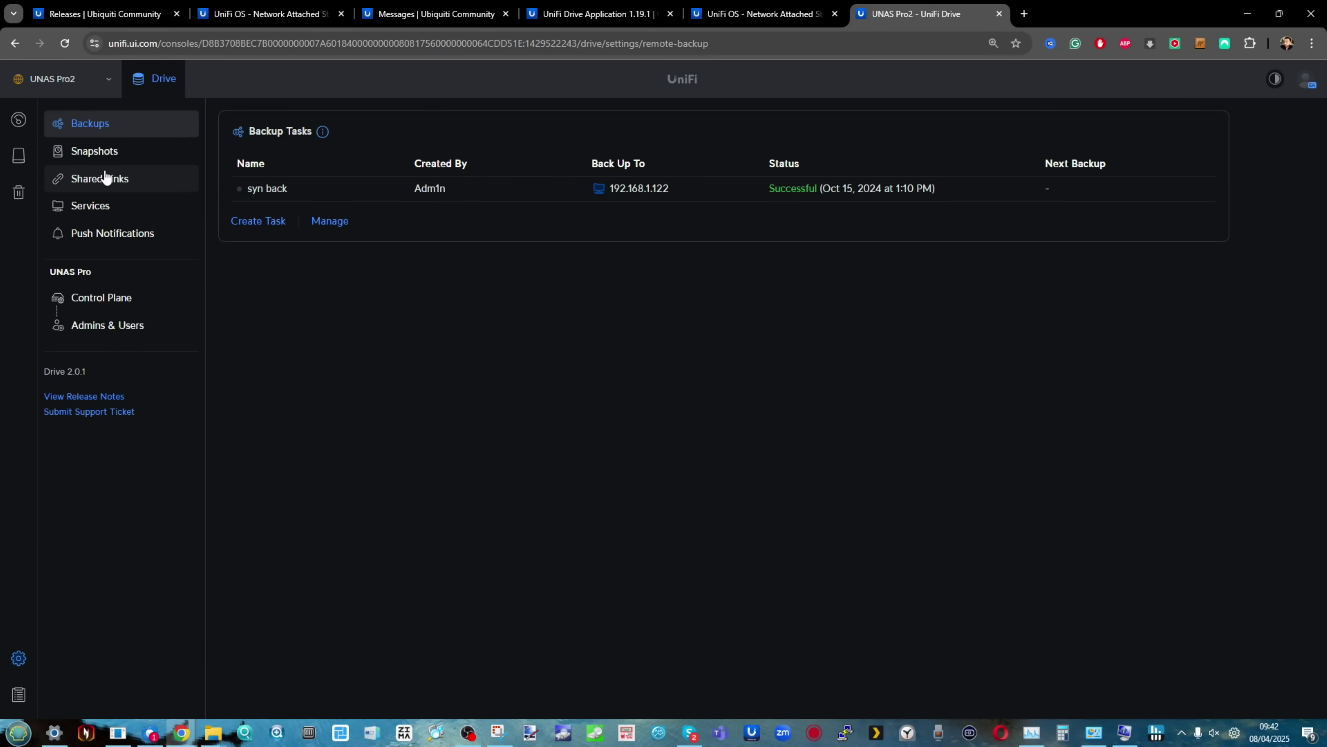
pyautogui.click(104, 182)
pyautogui.click(599, 258)
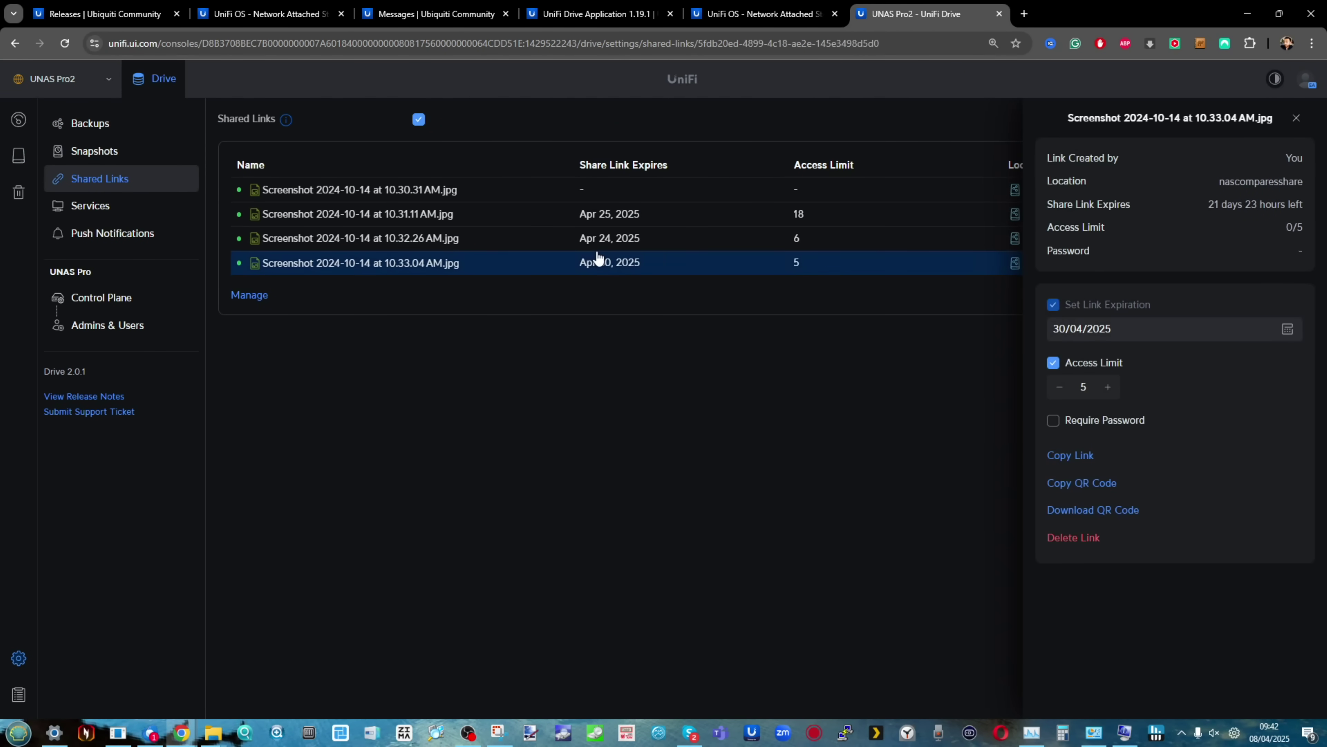
pyautogui.scroll(5, 1322, 209)
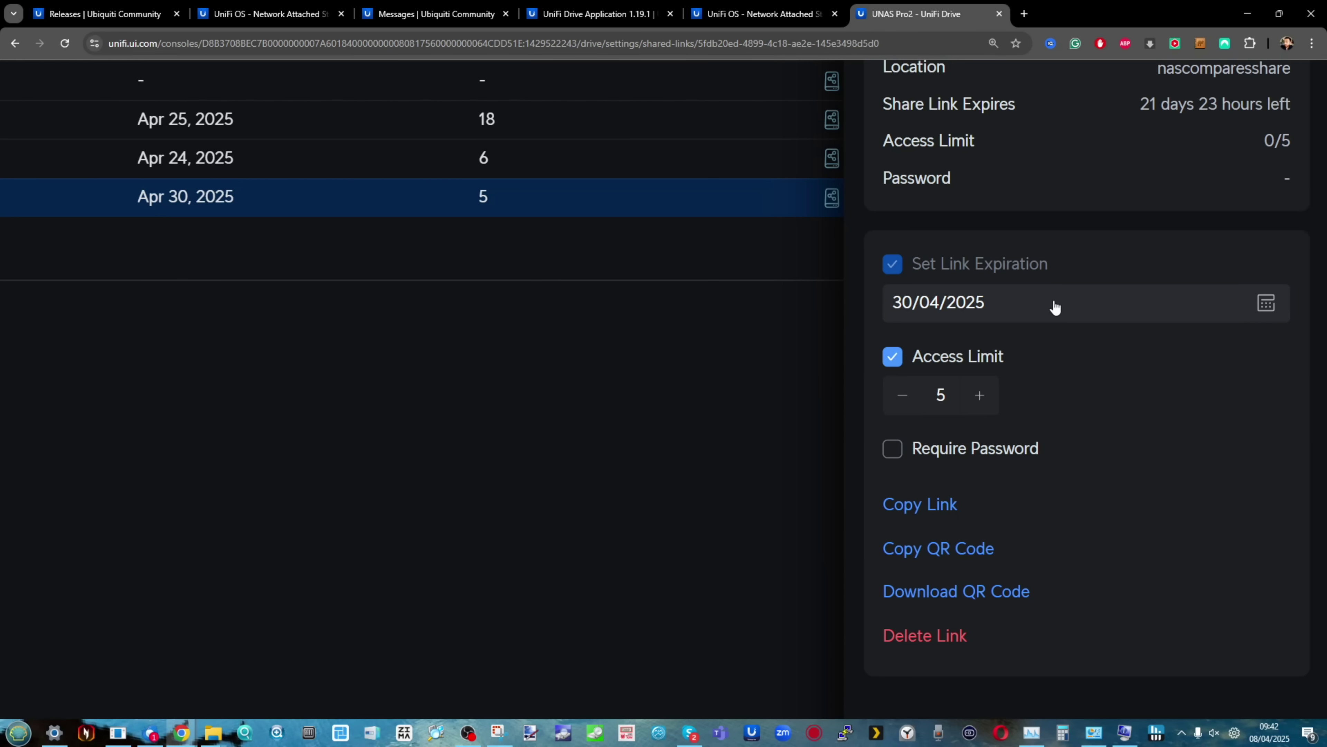
pyautogui.scroll(-2, 1016, 402)
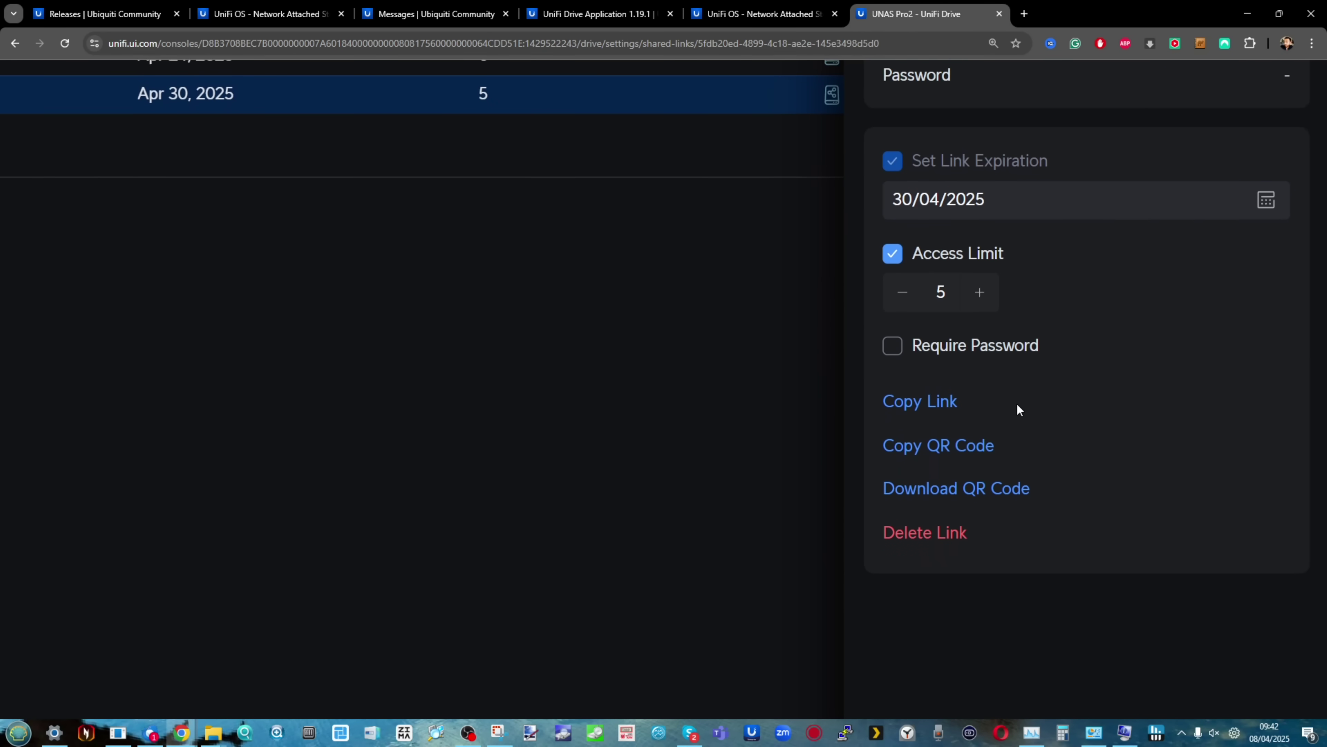
pyautogui.scroll(5, 1017, 402)
pyautogui.scroll(-5, 1016, 403)
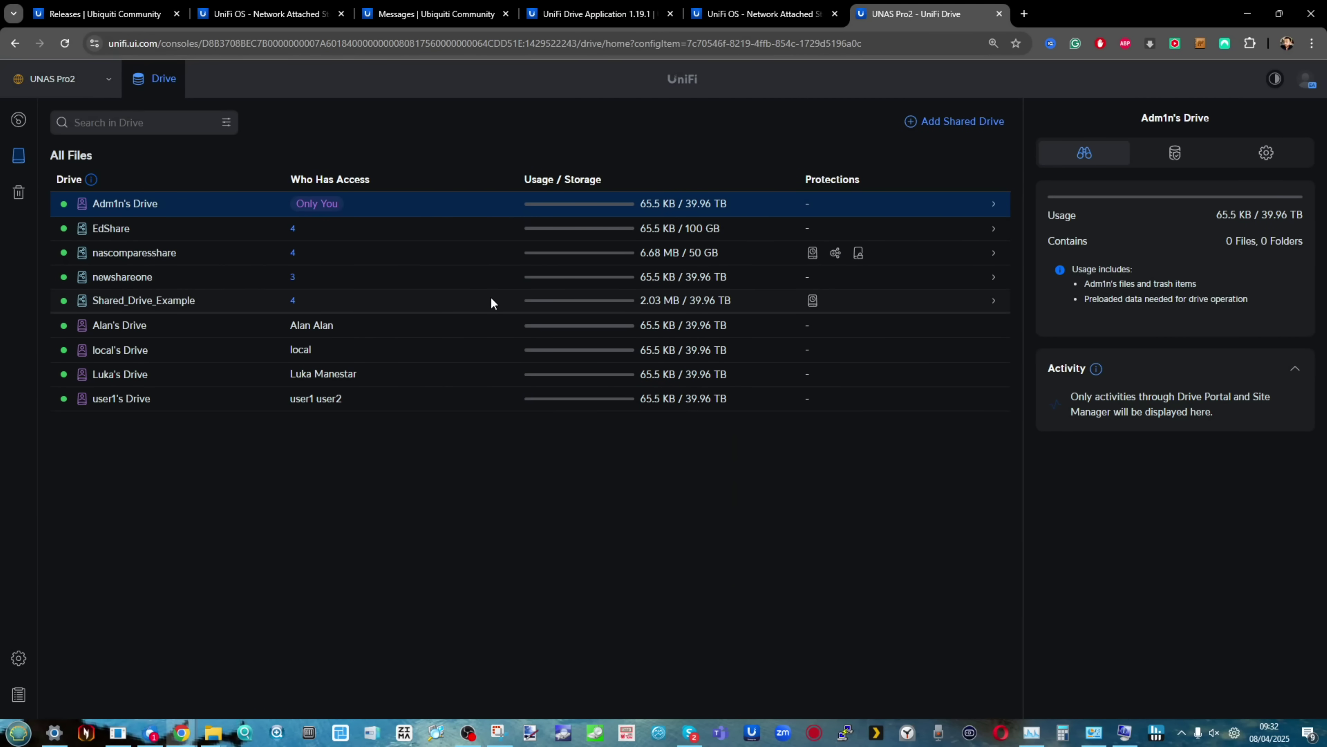
# Step: Browse the nascomparesshare files in Grid View, inspecting the 10.31.11 AM screenshot
pyautogui.doubleClick(294, 253)
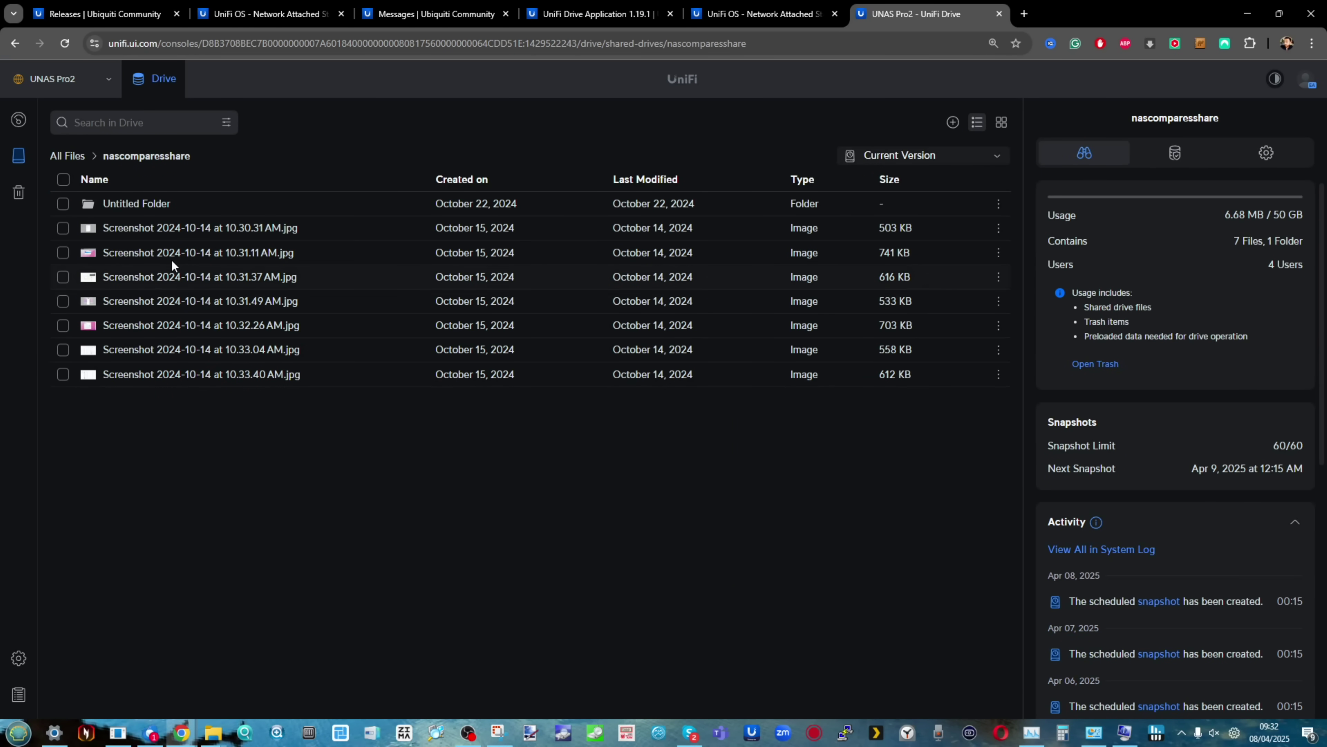
pyautogui.click(172, 259)
pyautogui.click(1002, 123)
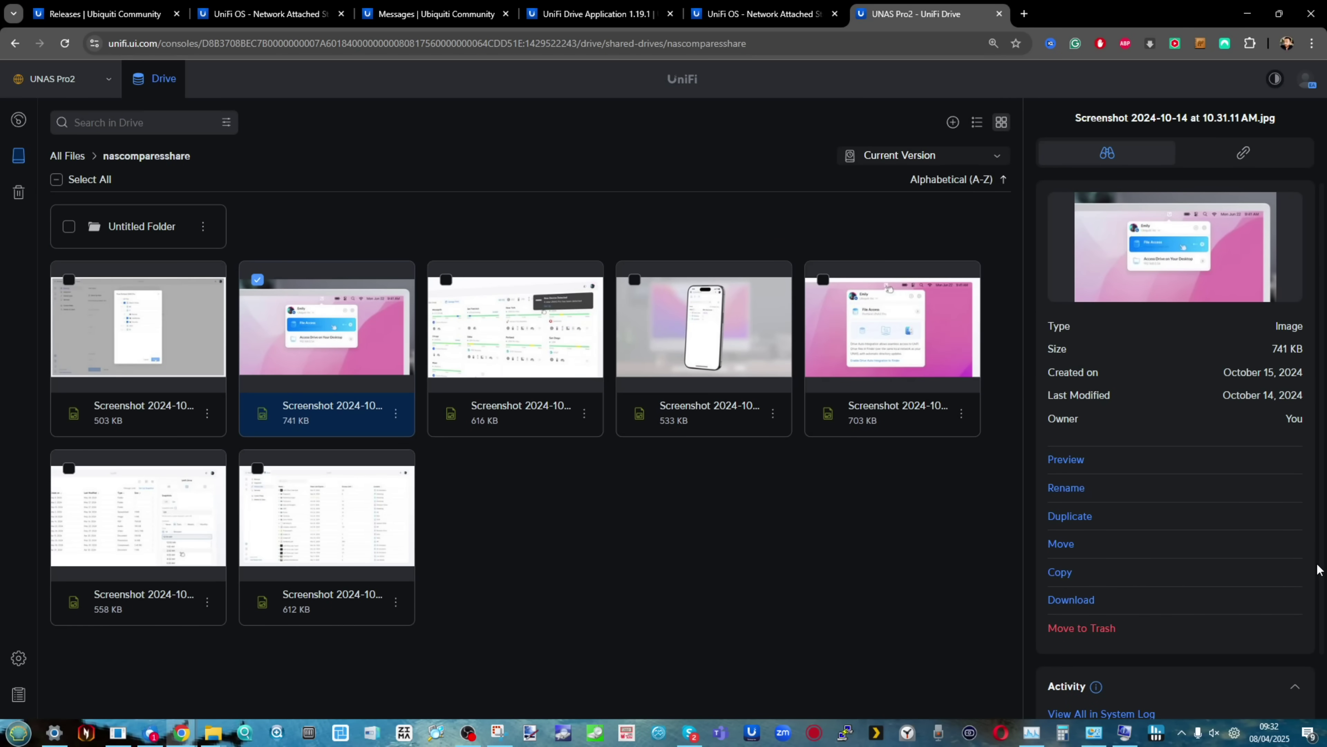
pyautogui.scroll(-2, 1317, 570)
pyautogui.scroll(5, 1290, 701)
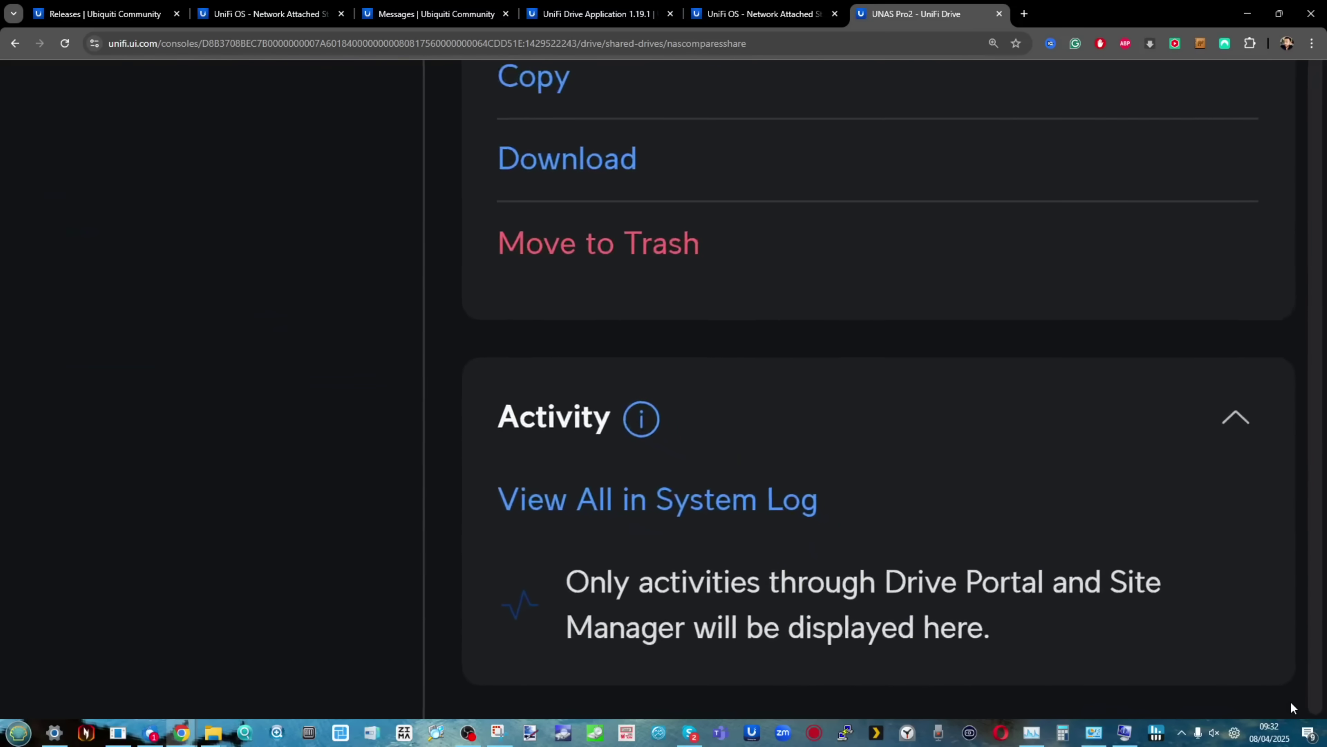
# Step: Review the full System Log of scheduled snapshot file activity
pyautogui.click(679, 515)
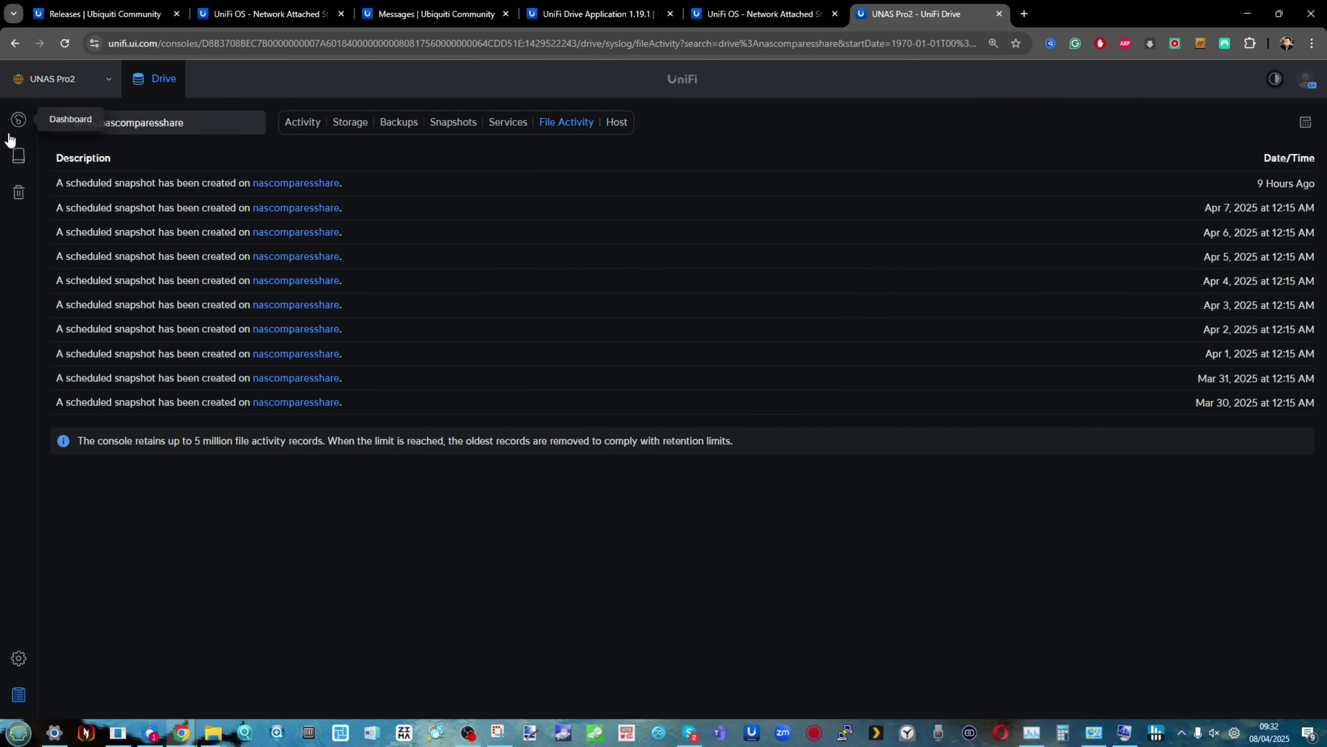
pyautogui.scroll(3, 9, 140)
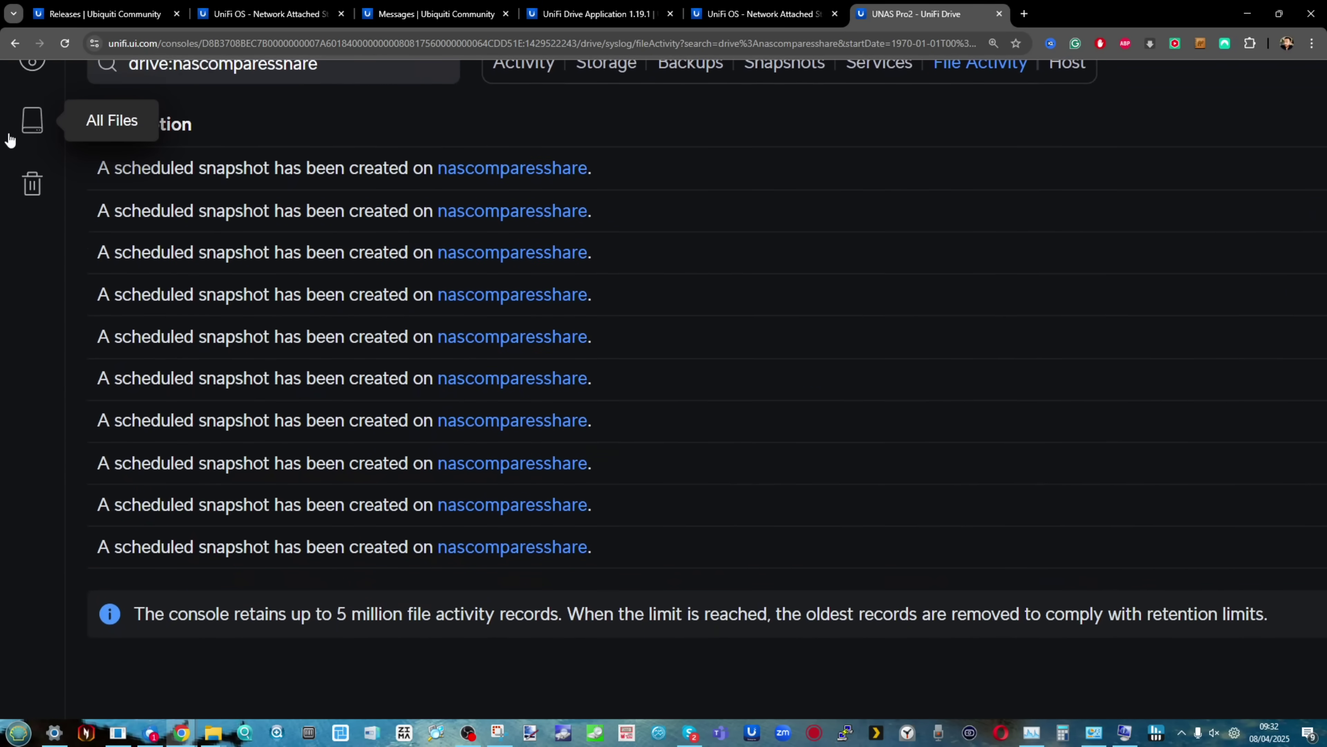
pyautogui.scroll(-3, 9, 140)
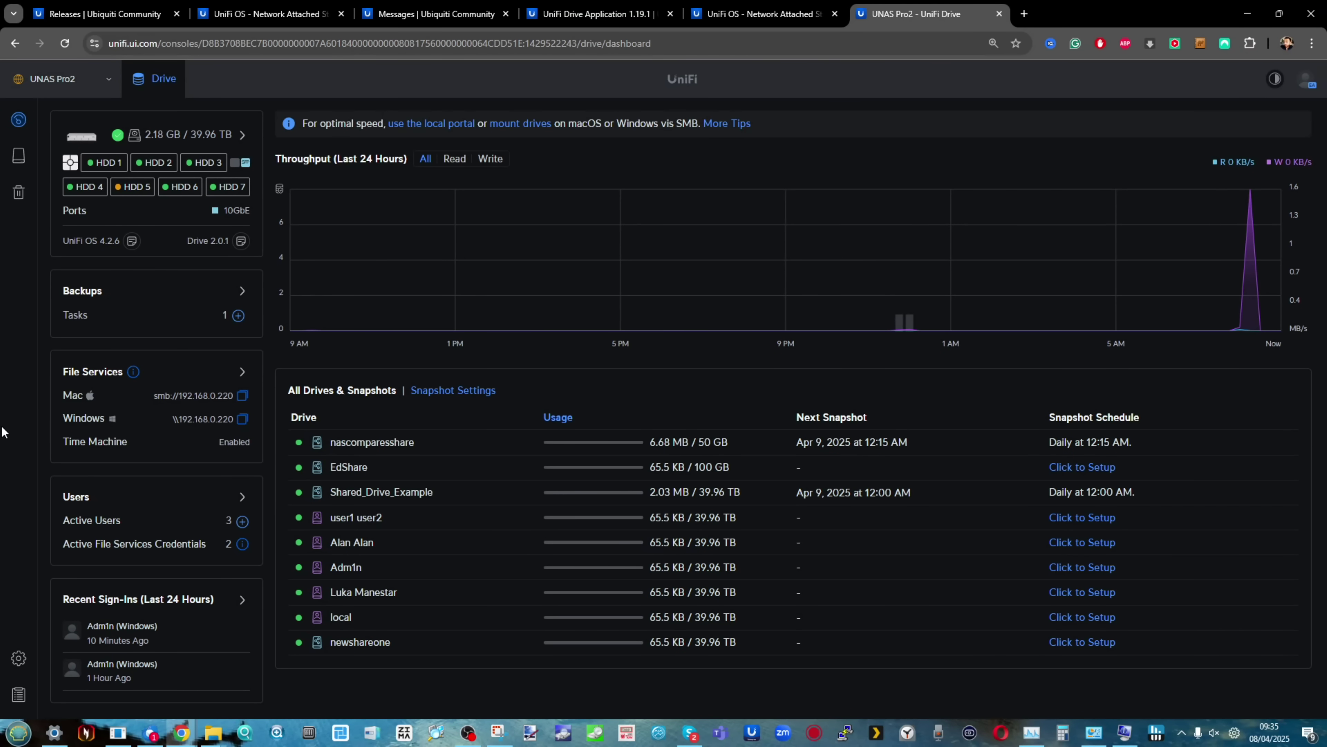
# Step: Review Settings > Services: SMB and Time Machine enabled, NFS turned off
pyautogui.scroll(5, 2, 432)
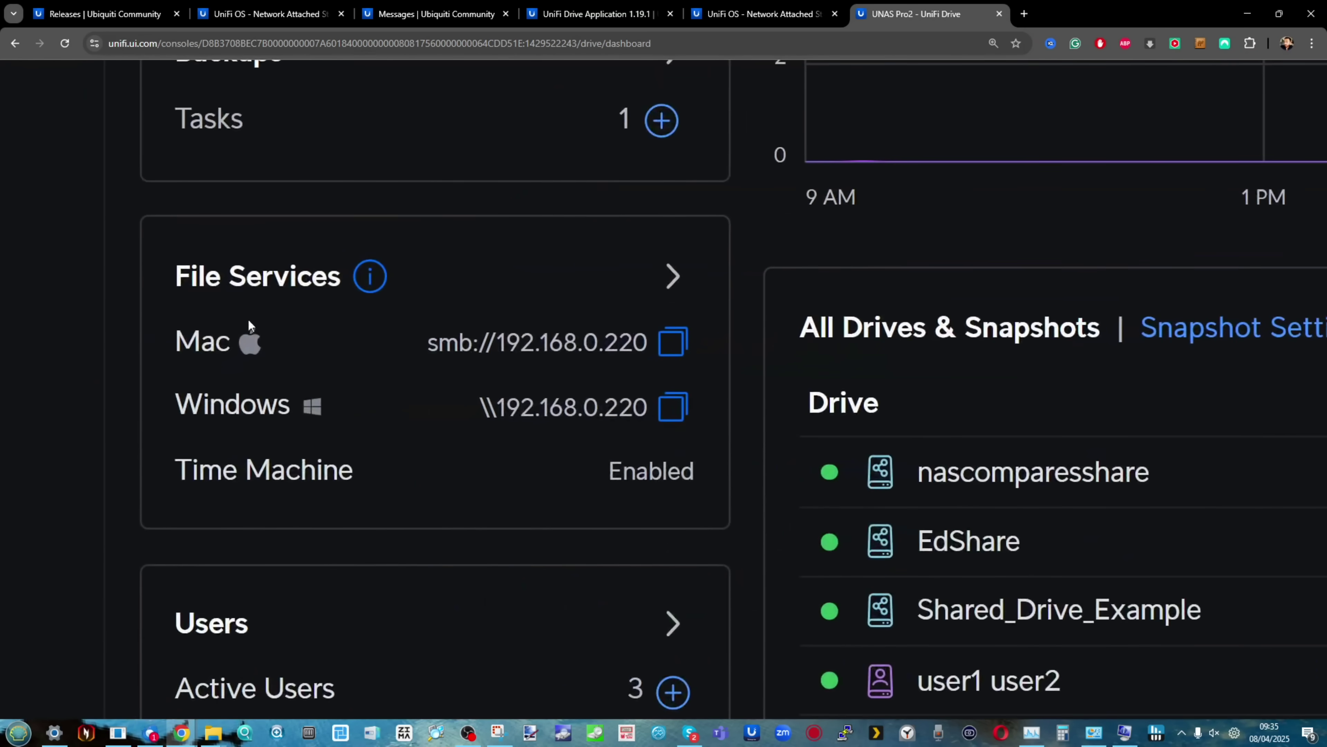
pyautogui.scroll(-5, 444, 448)
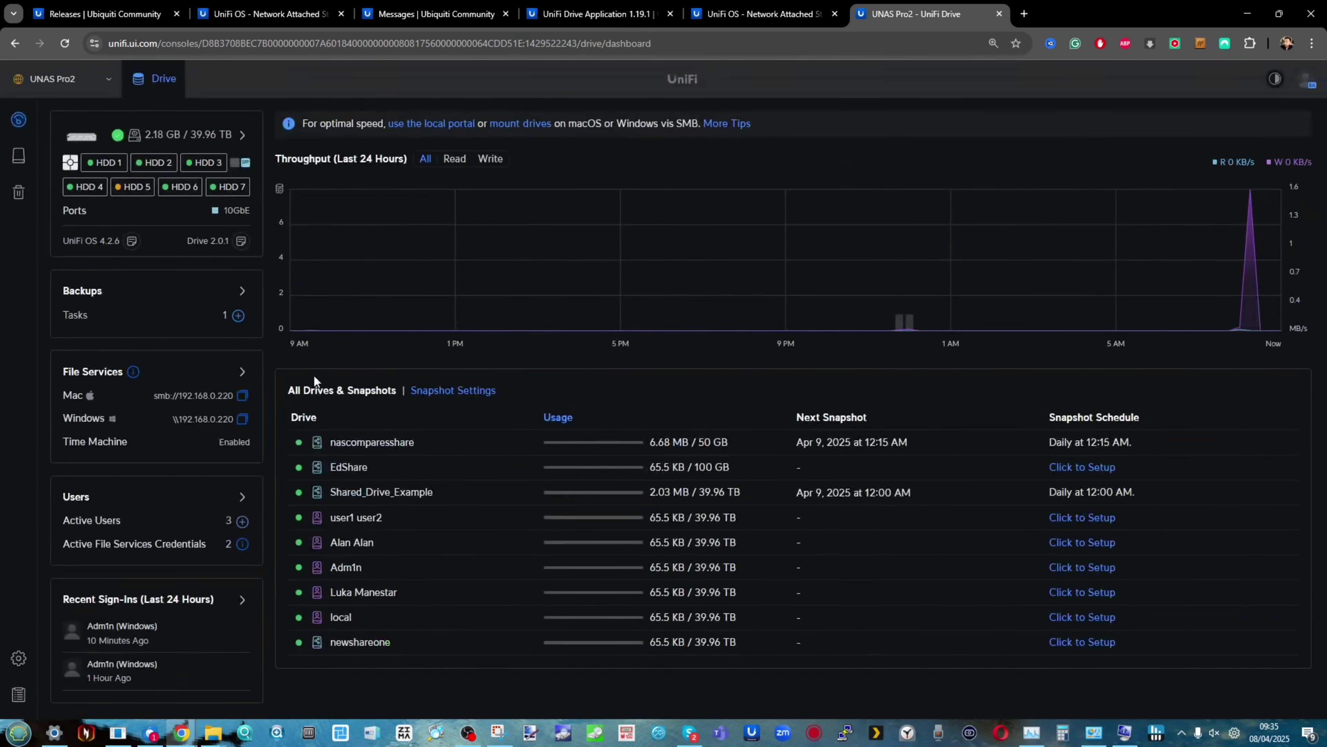
pyautogui.click(240, 371)
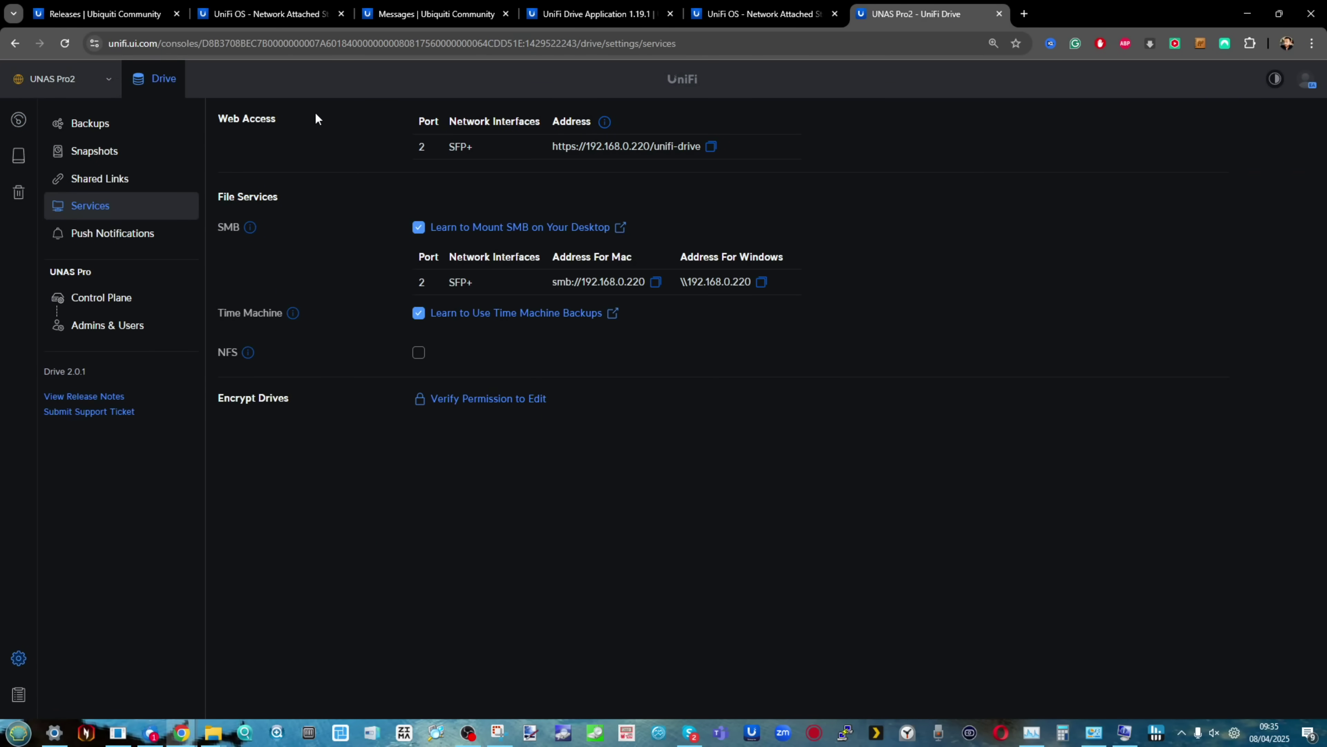
pyautogui.scroll(2, 278, 108)
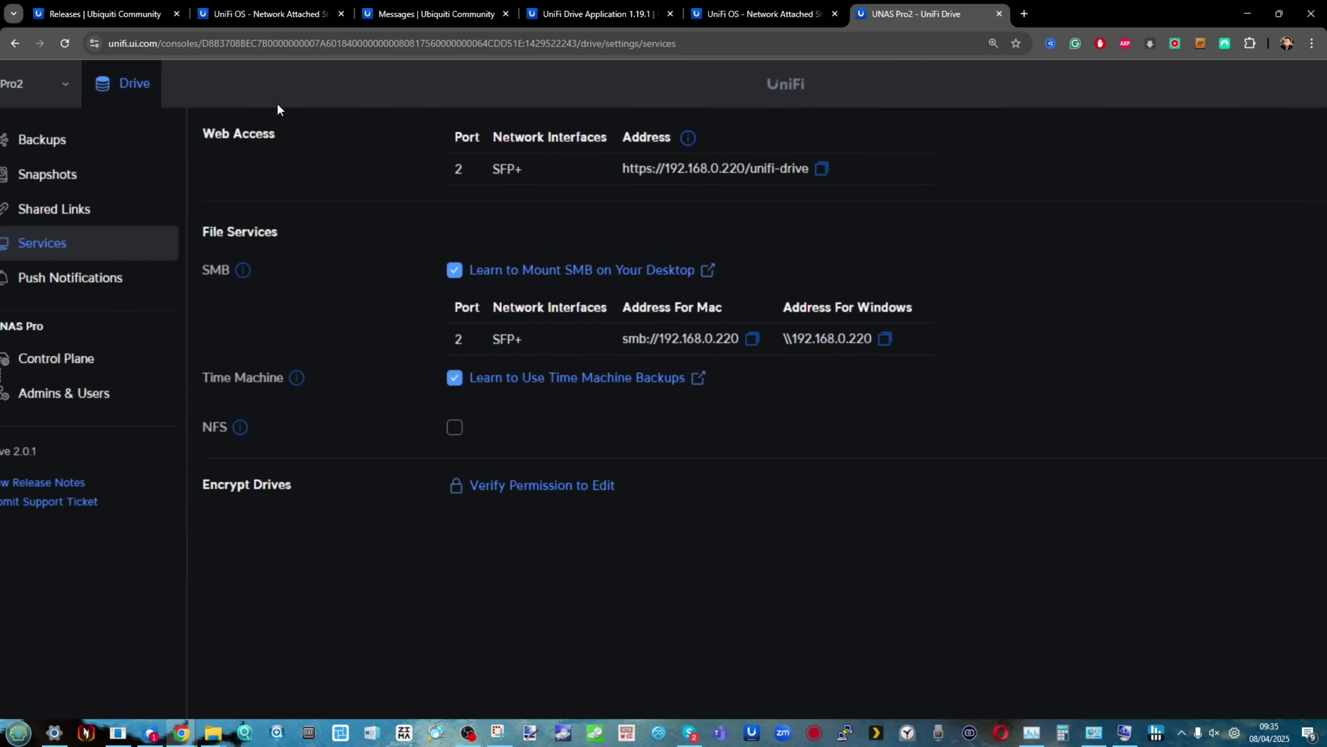
pyautogui.scroll(3, 277, 105)
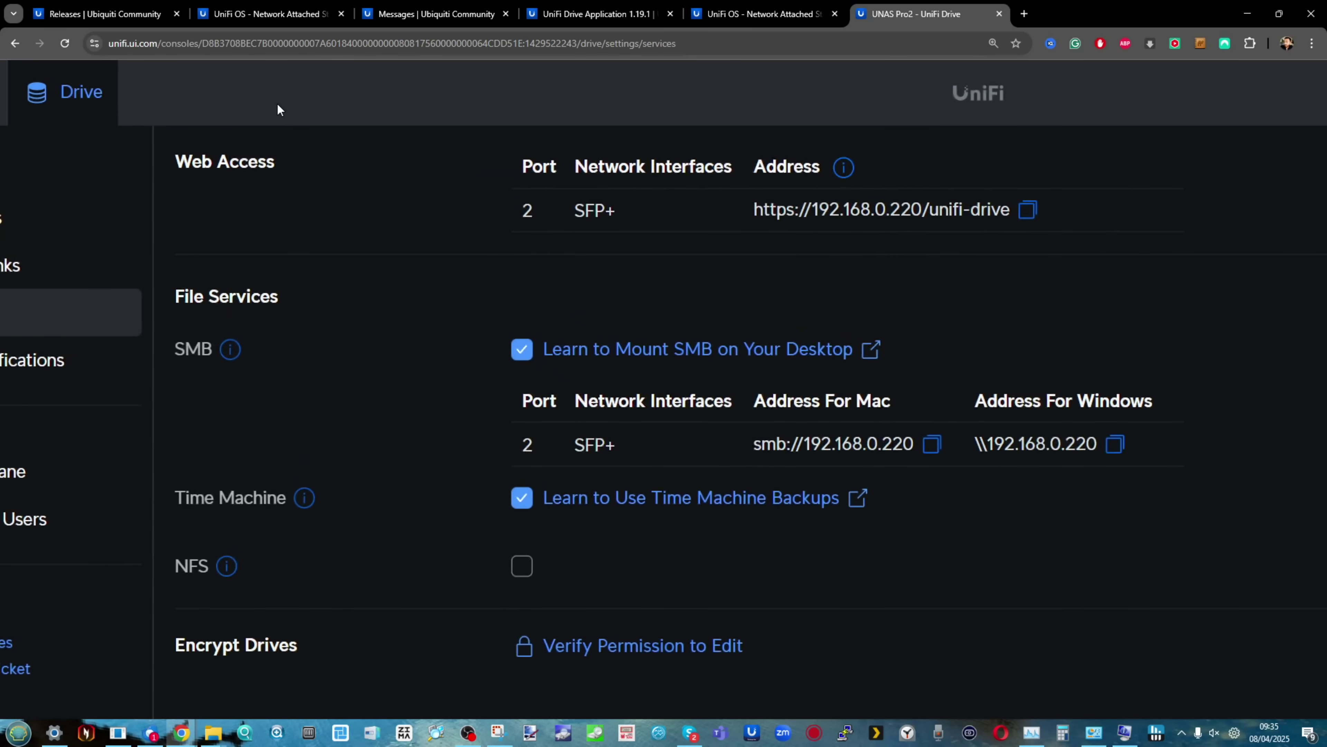
pyautogui.scroll(-1, 277, 109)
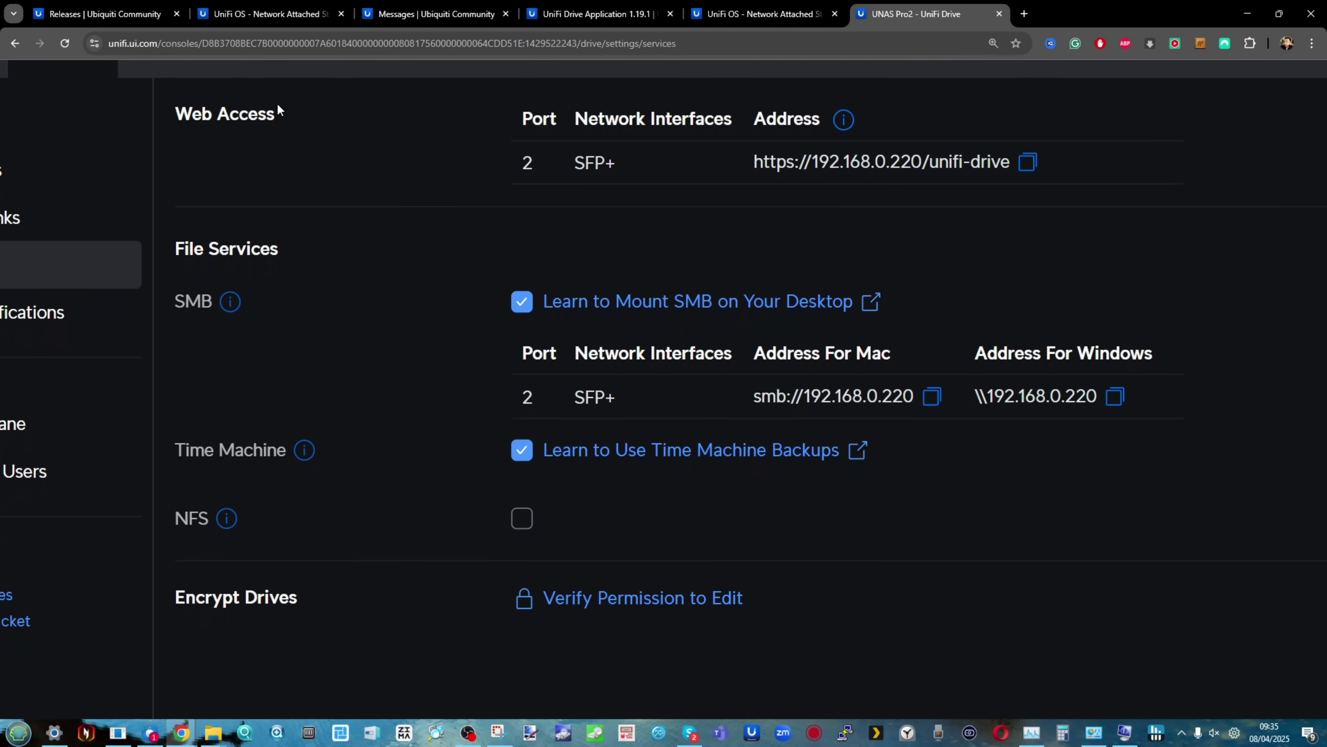
pyautogui.scroll(-1, 277, 109)
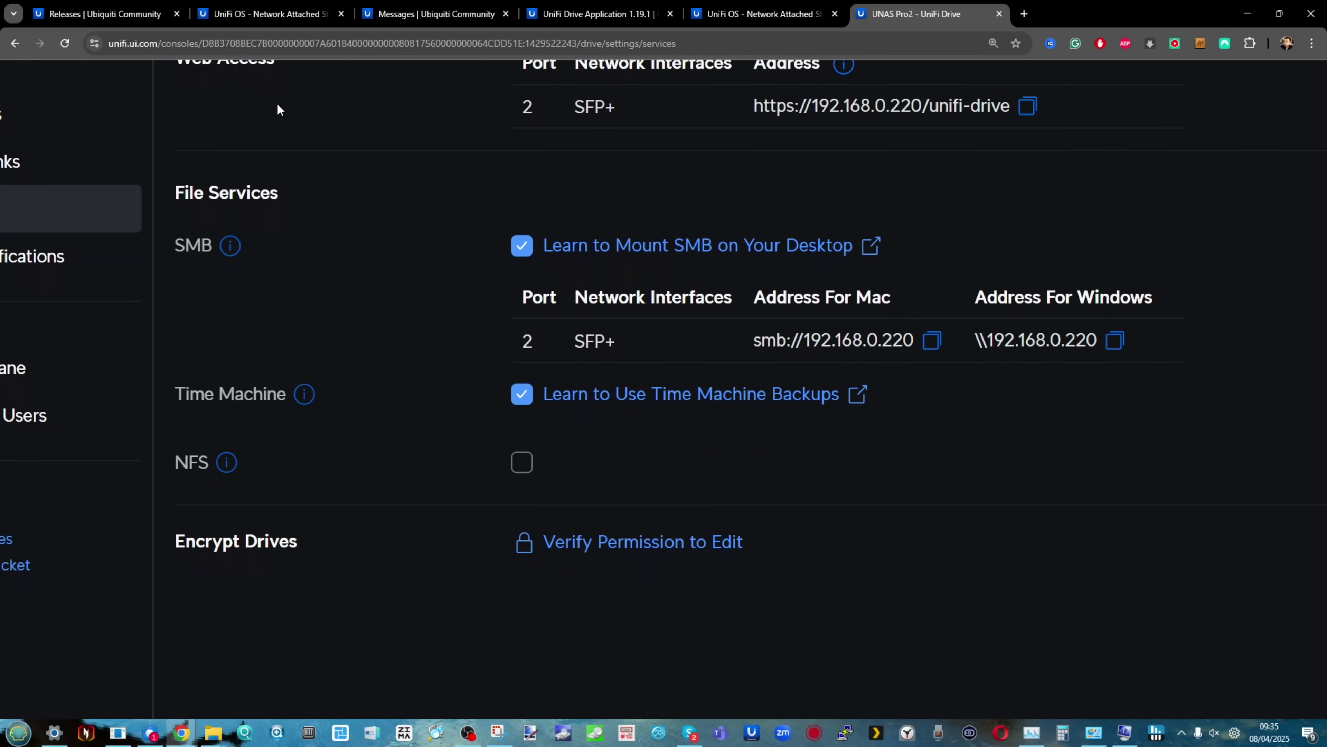
pyautogui.scroll(-1, 277, 108)
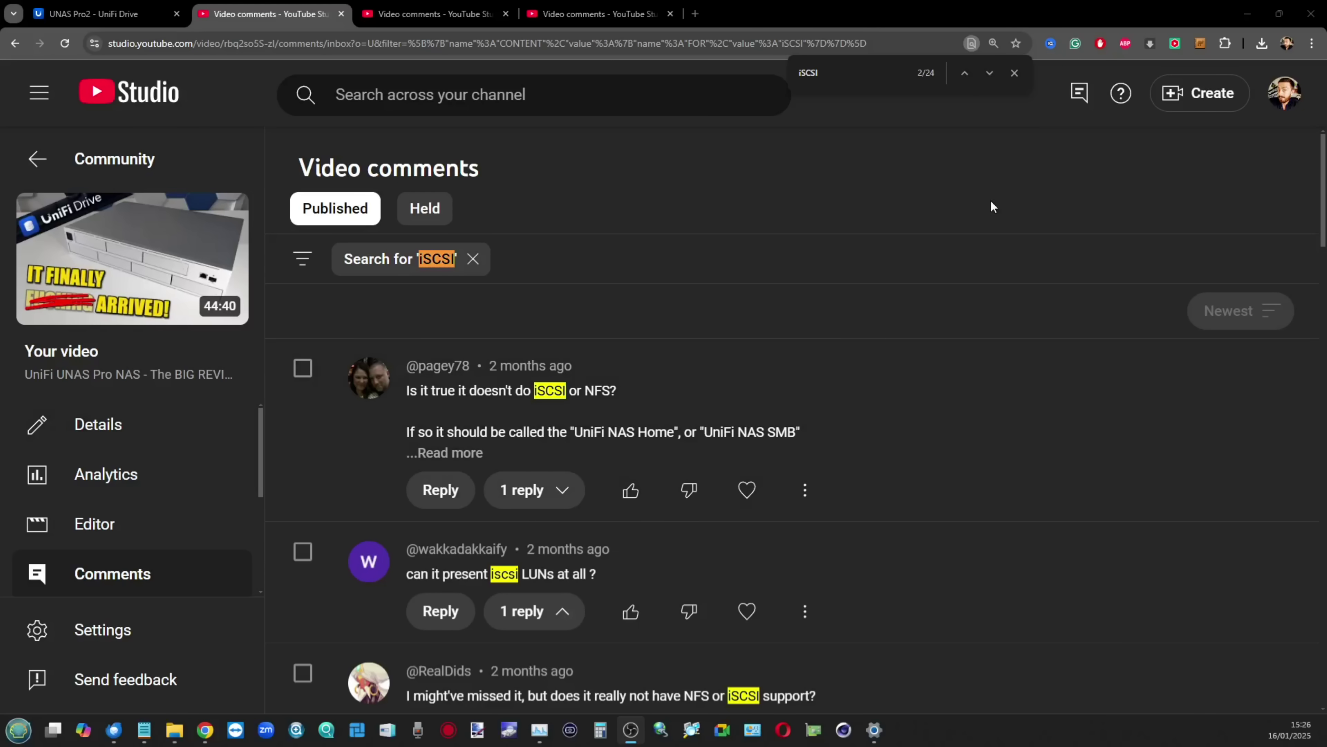
pyautogui.scroll(-5, 997, 220)
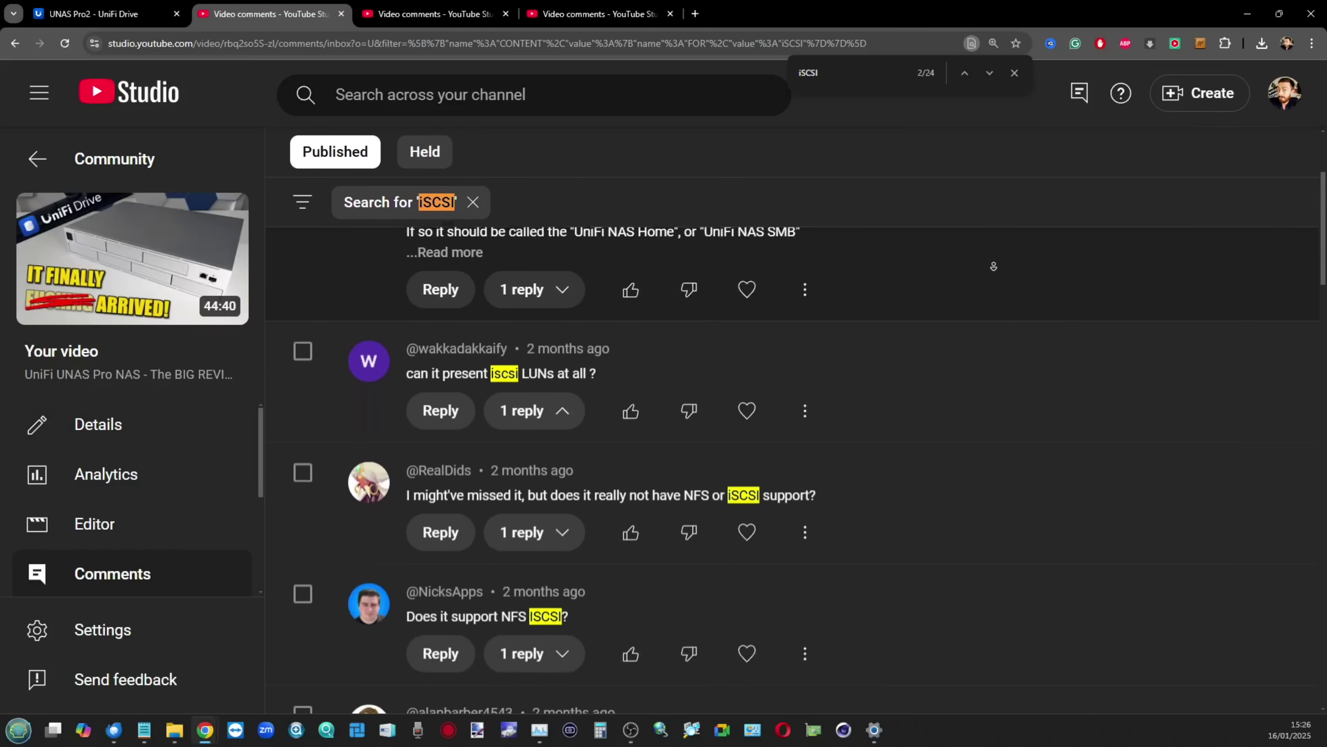
pyautogui.scroll(-8, 993, 267)
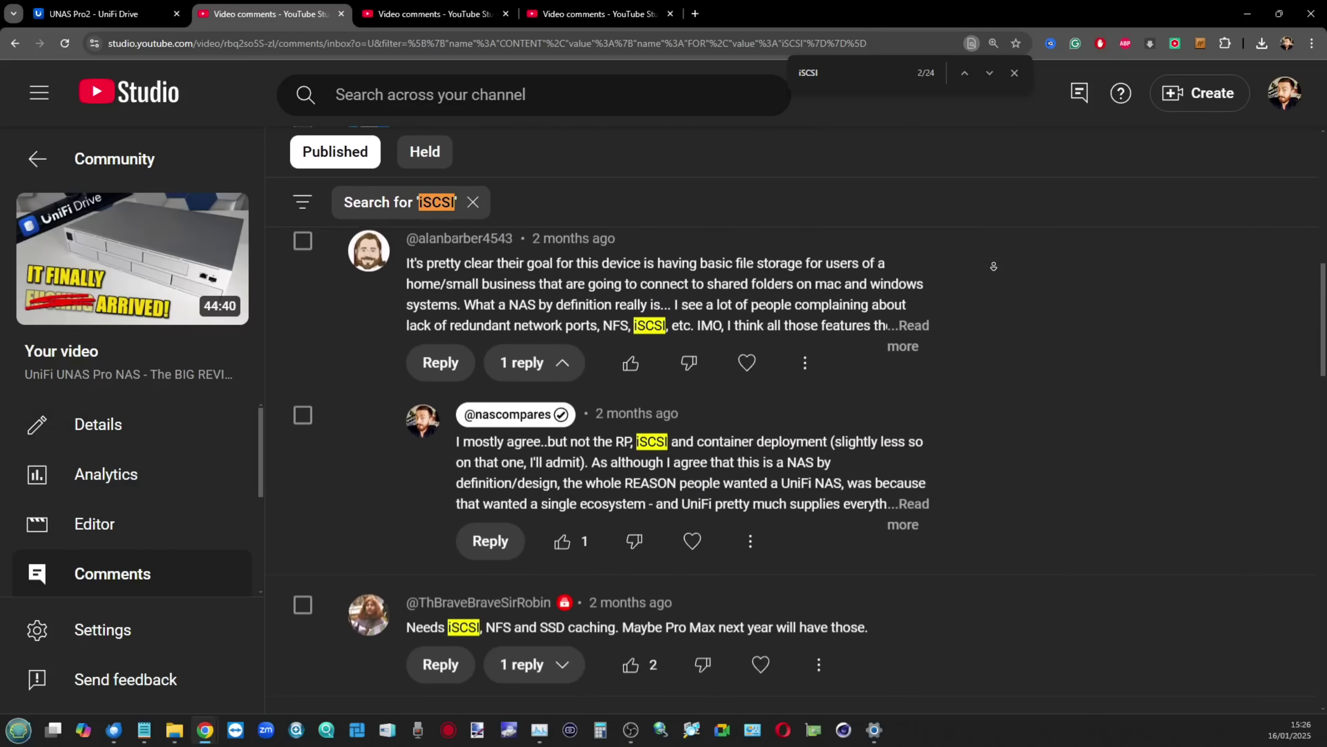
pyautogui.scroll(-9, 993, 266)
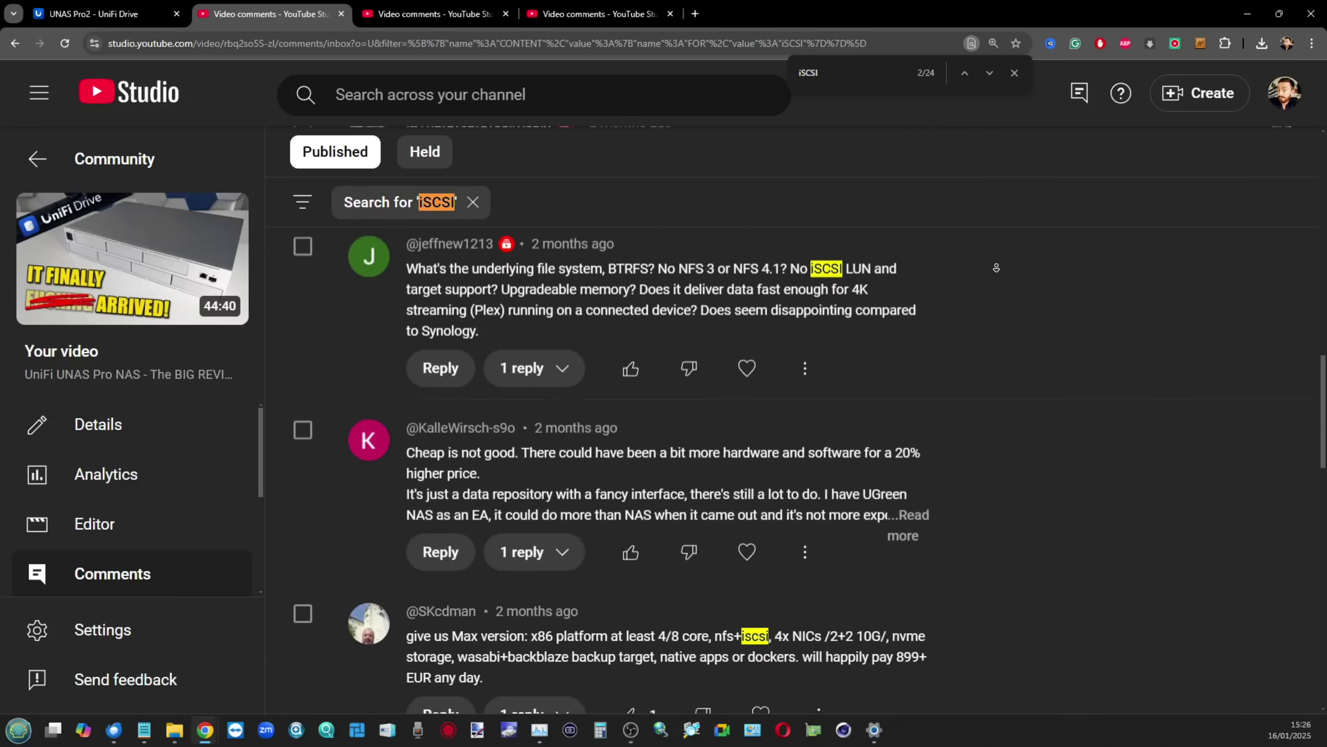
pyautogui.scroll(-9, 997, 267)
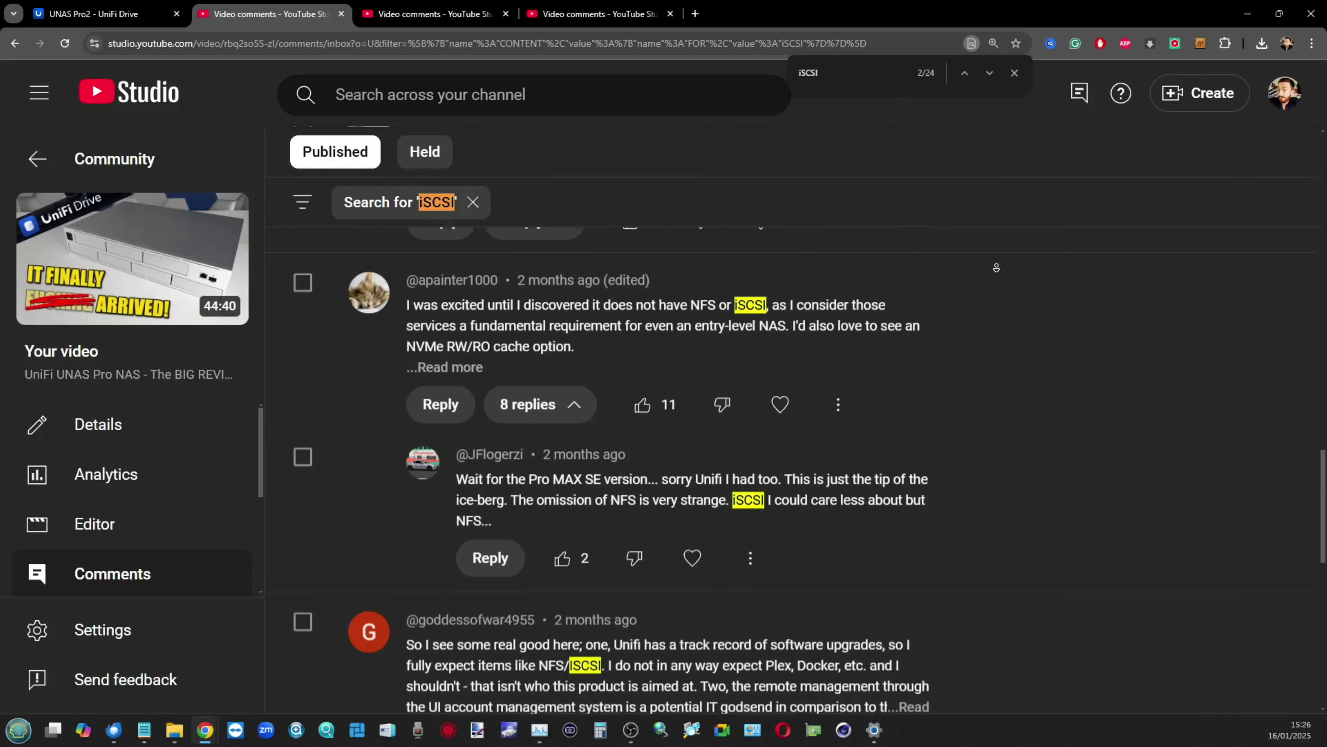
pyautogui.scroll(-9, 997, 268)
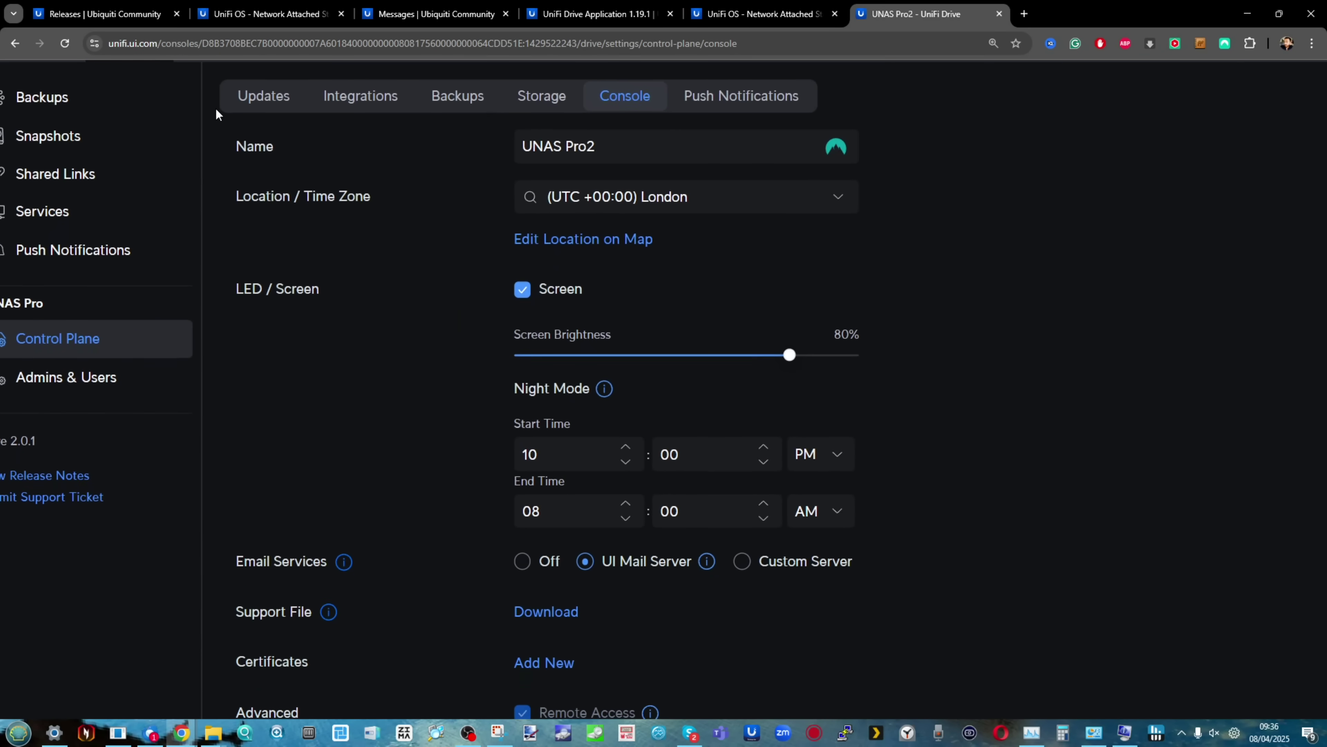
# Step: Show the SFP 2 port's Network Settings, with its link speed and fallback IP 192.168.1.88
pyautogui.scroll(-2, 216, 108)
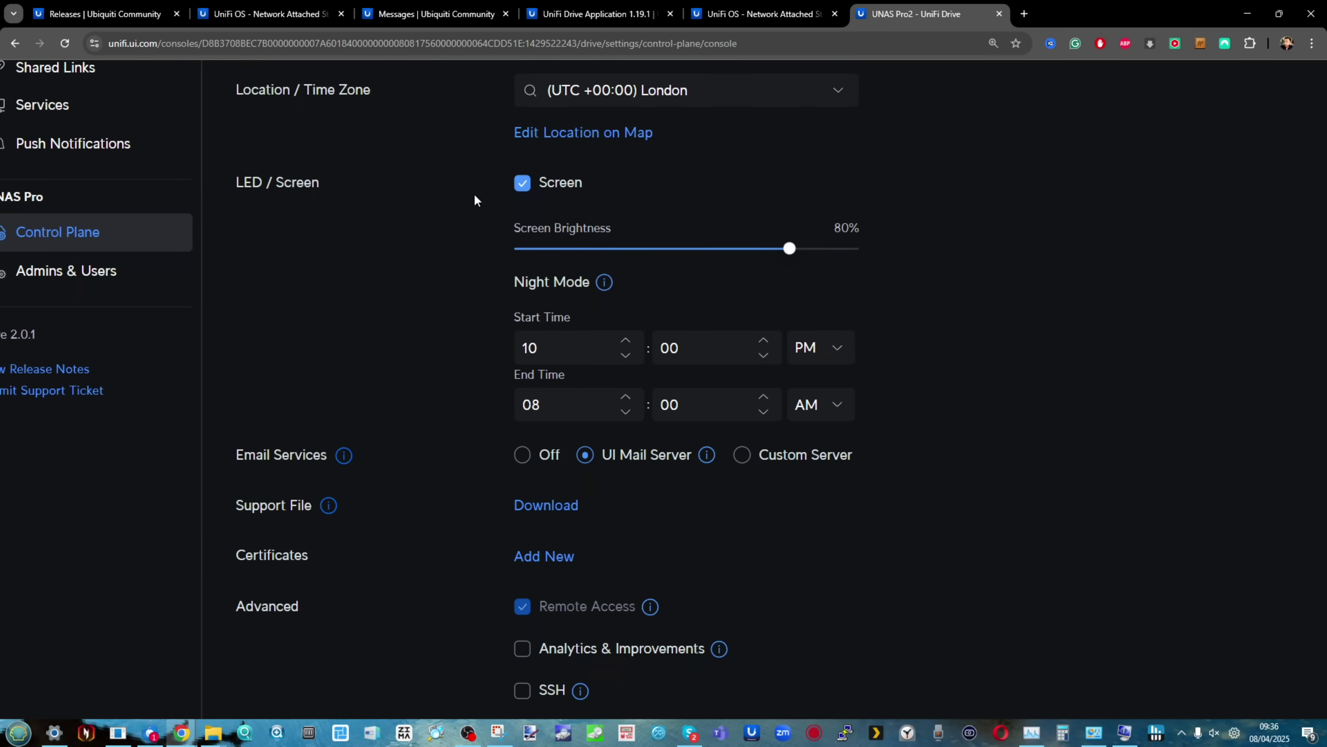
pyautogui.scroll(2, 461, 292)
pyautogui.scroll(-3, 461, 292)
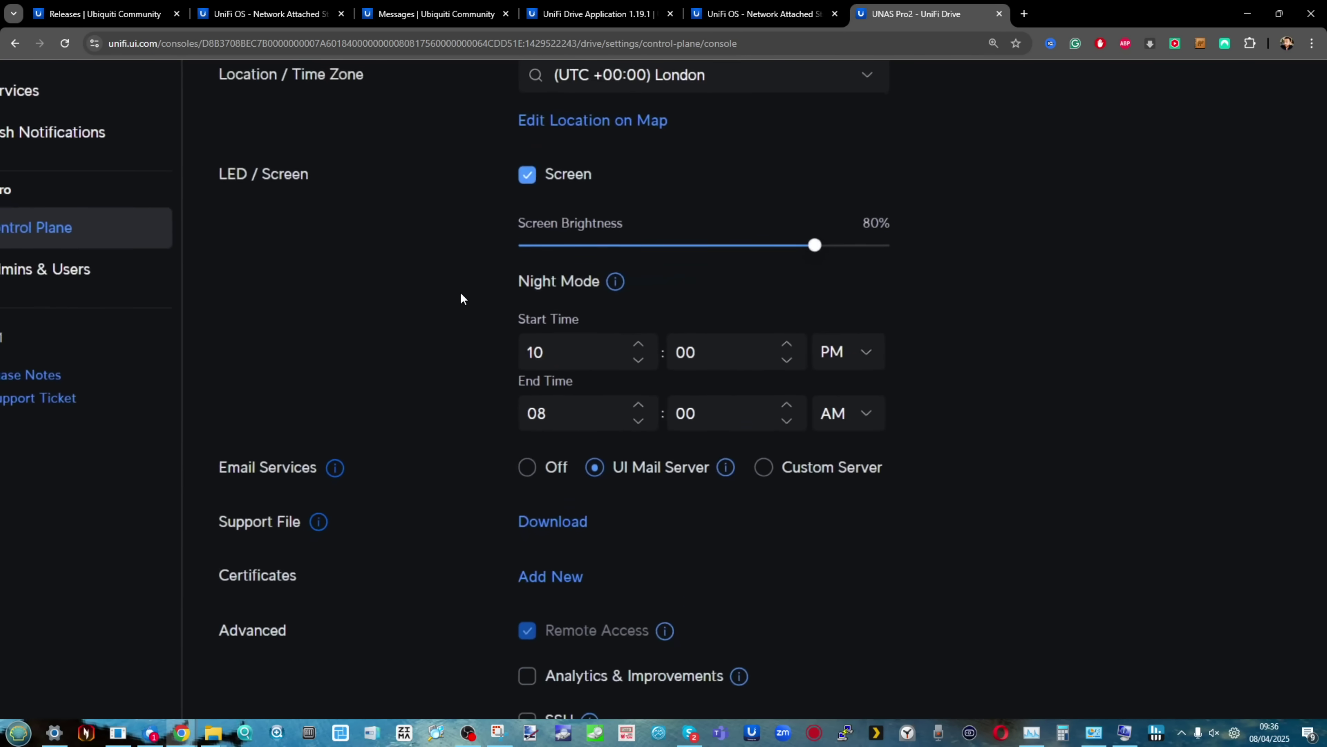
pyautogui.scroll(-7, 461, 294)
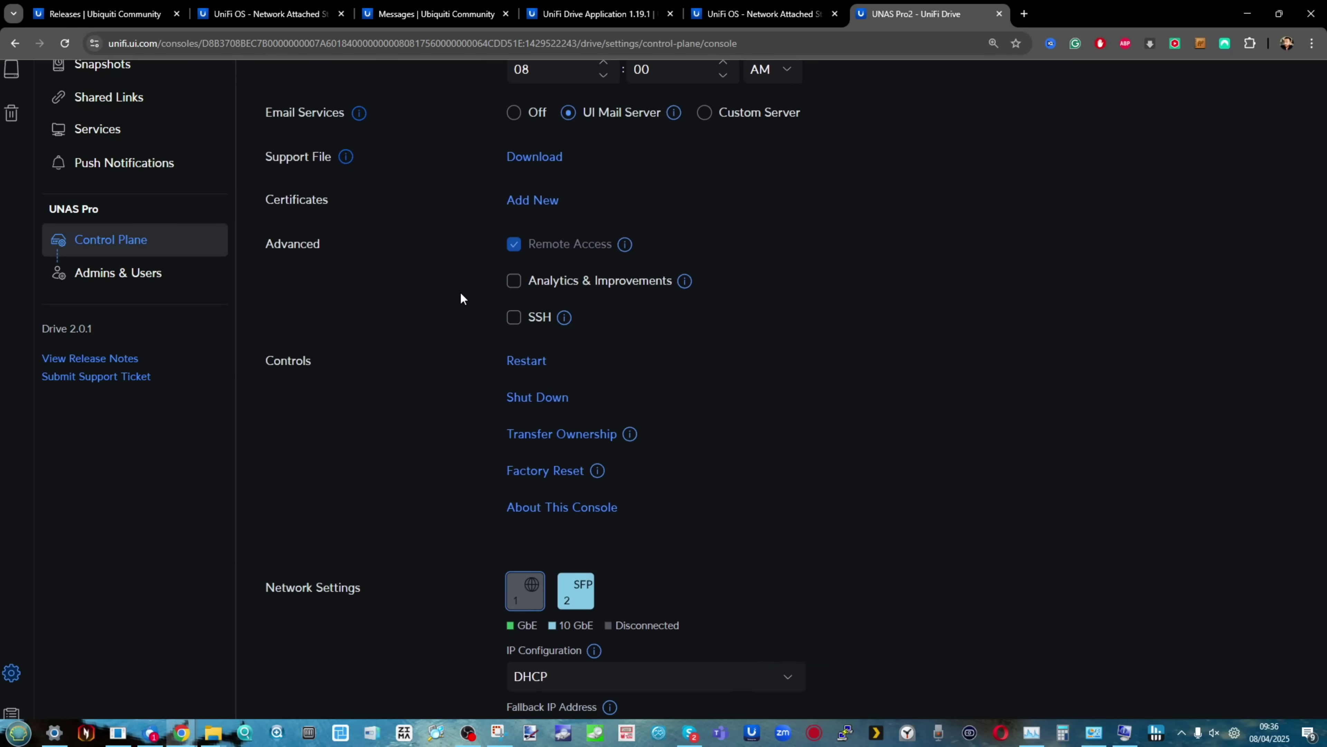
pyautogui.scroll(-2, 461, 298)
pyautogui.scroll(2, 460, 298)
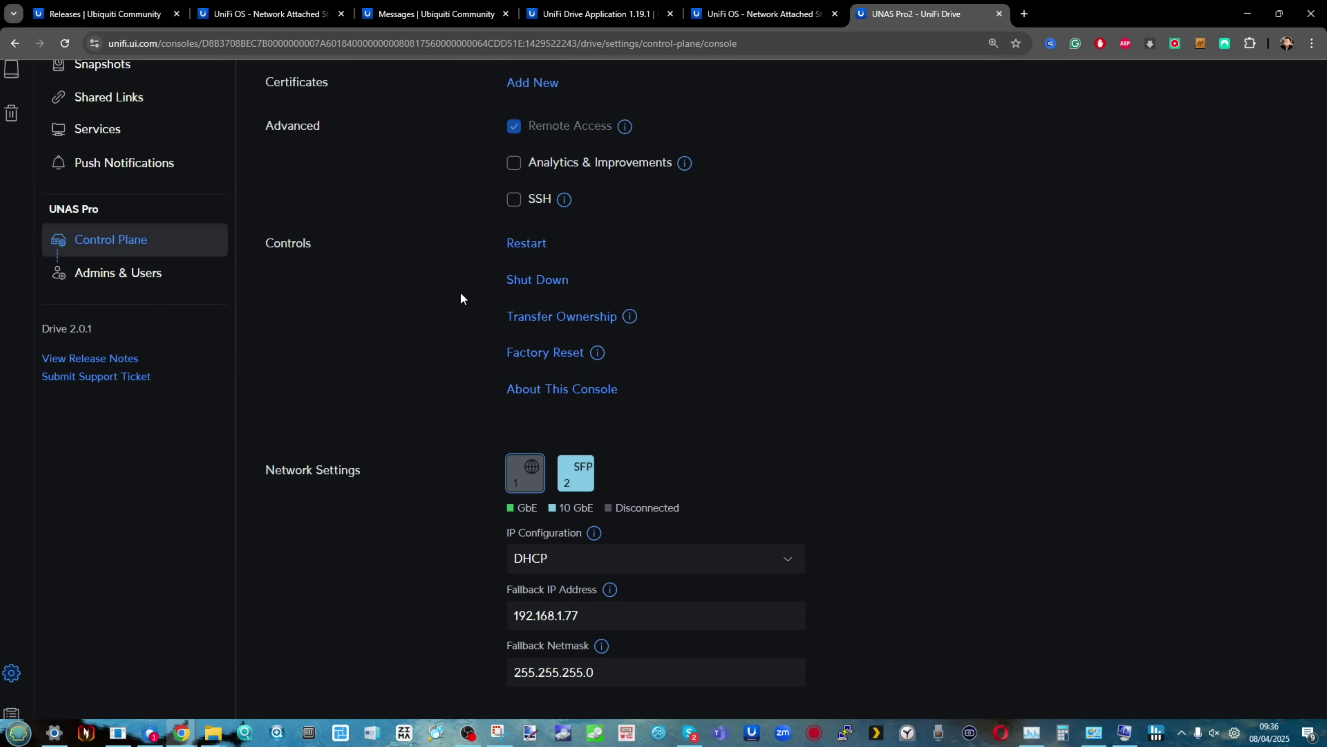
pyautogui.scroll(8, 460, 298)
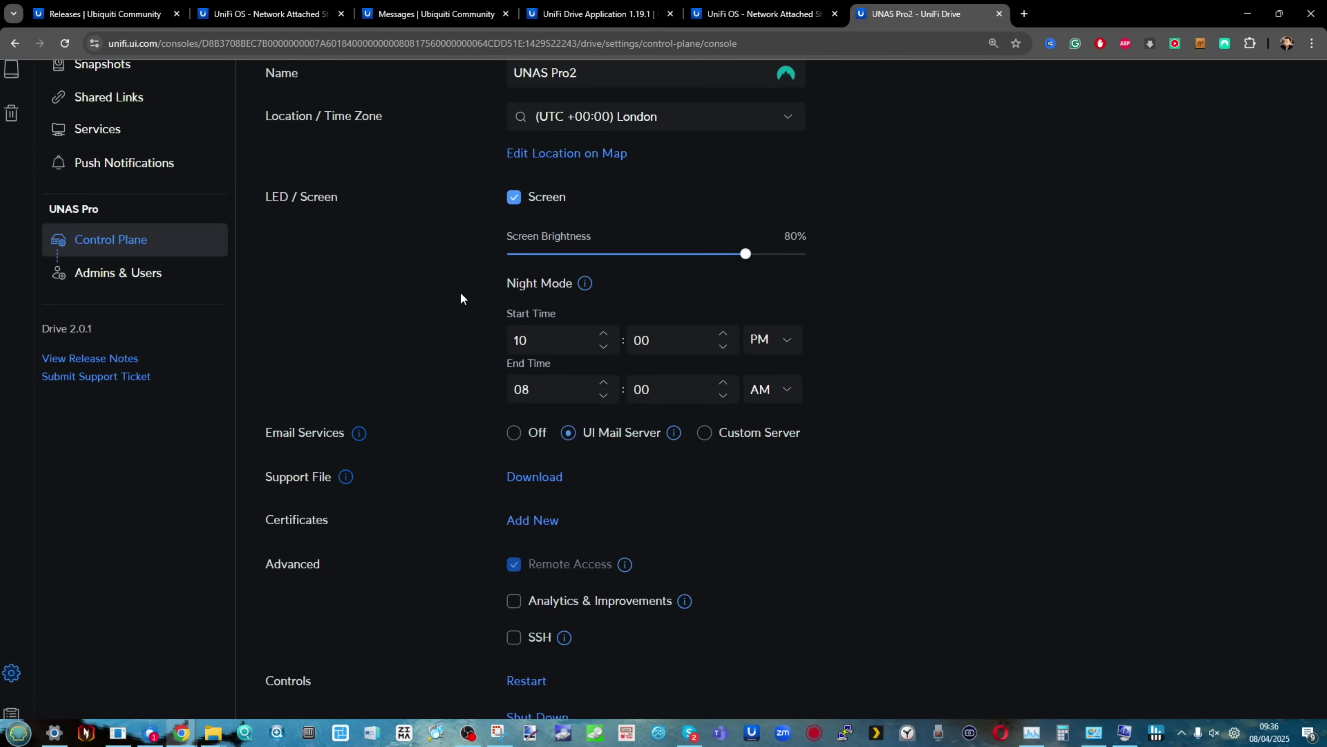
pyautogui.scroll(-10, 461, 298)
pyautogui.scroll(4, 423, 629)
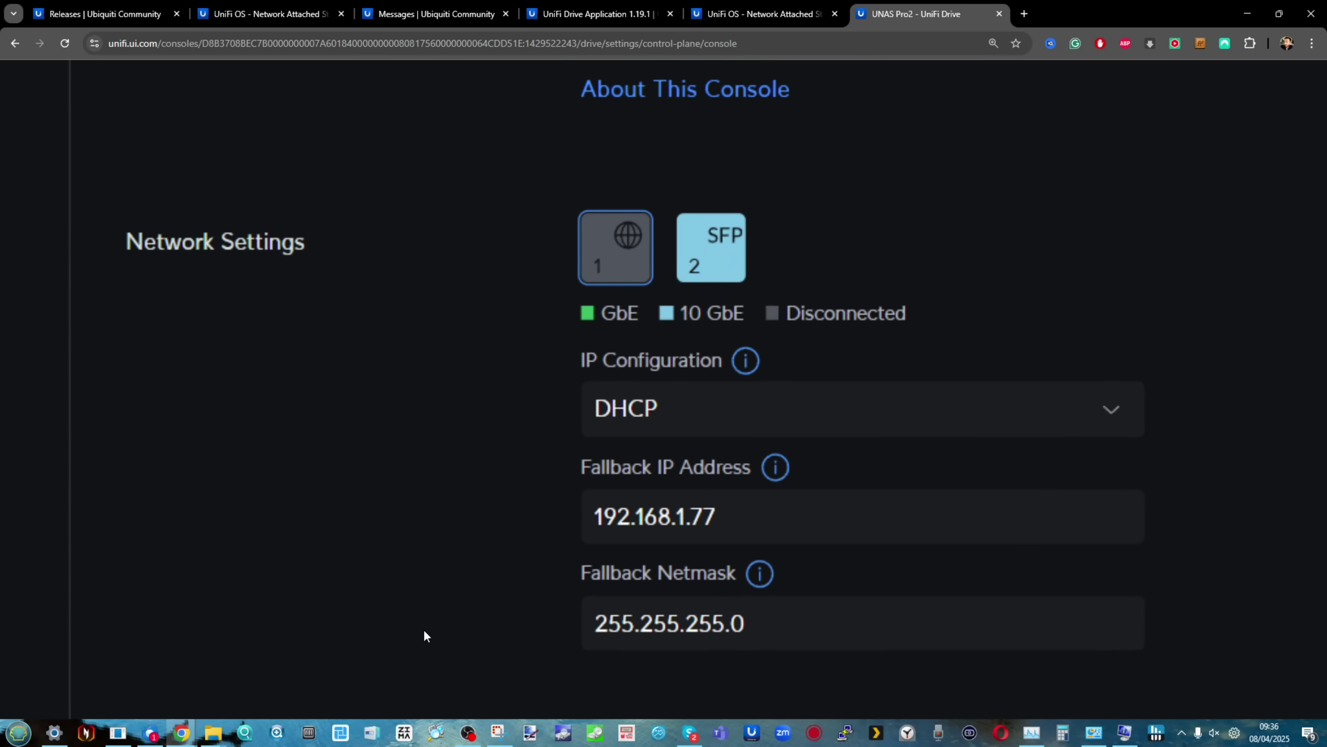
pyautogui.scroll(-2, 423, 636)
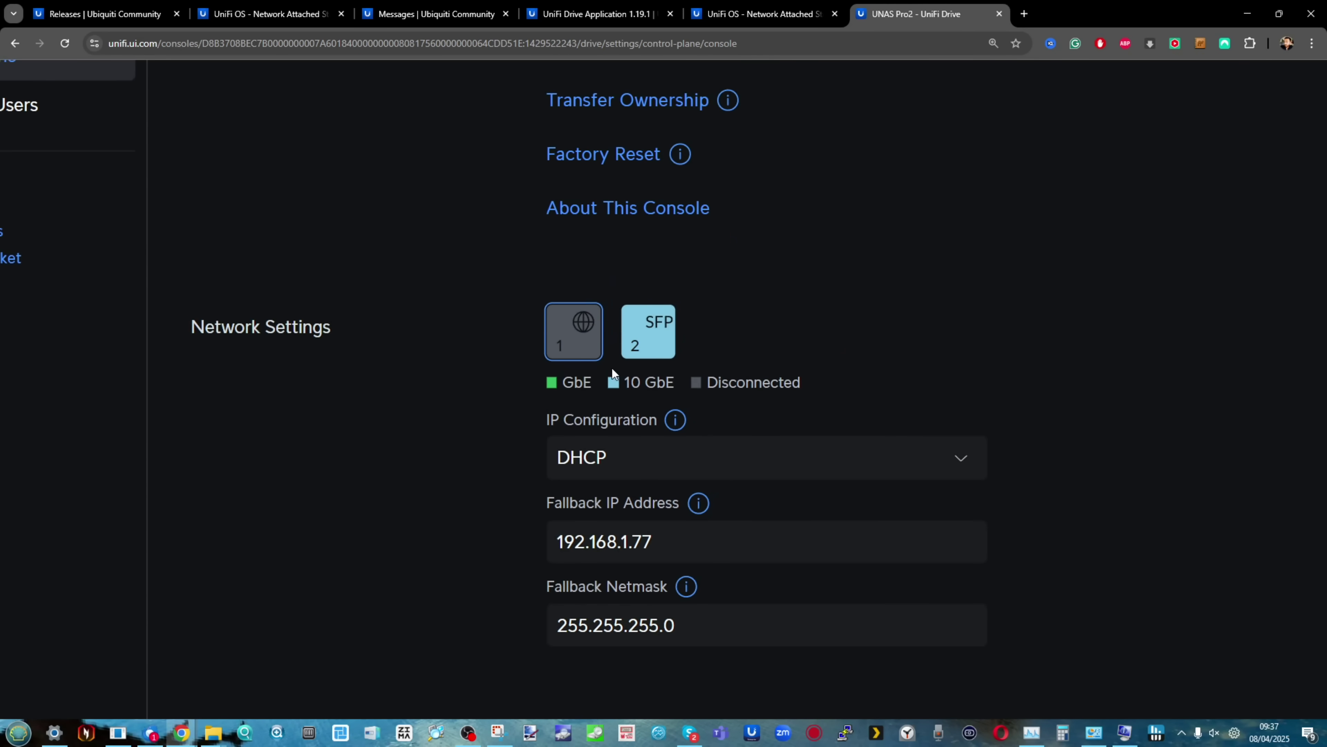
pyautogui.click(672, 330)
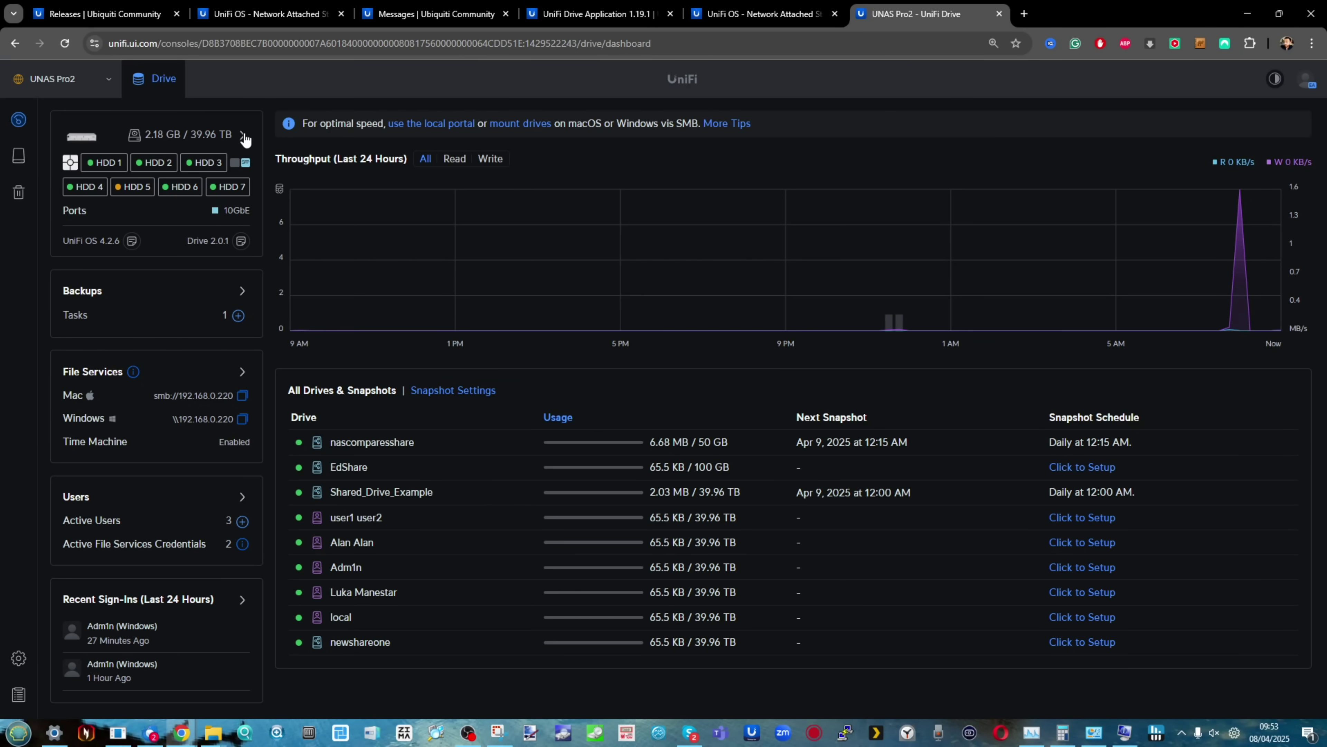
# Step: Highlight the UNAS Pro2's 20166-day uptime, CPU utilization and roughly 70°C temperature
pyautogui.click(244, 136)
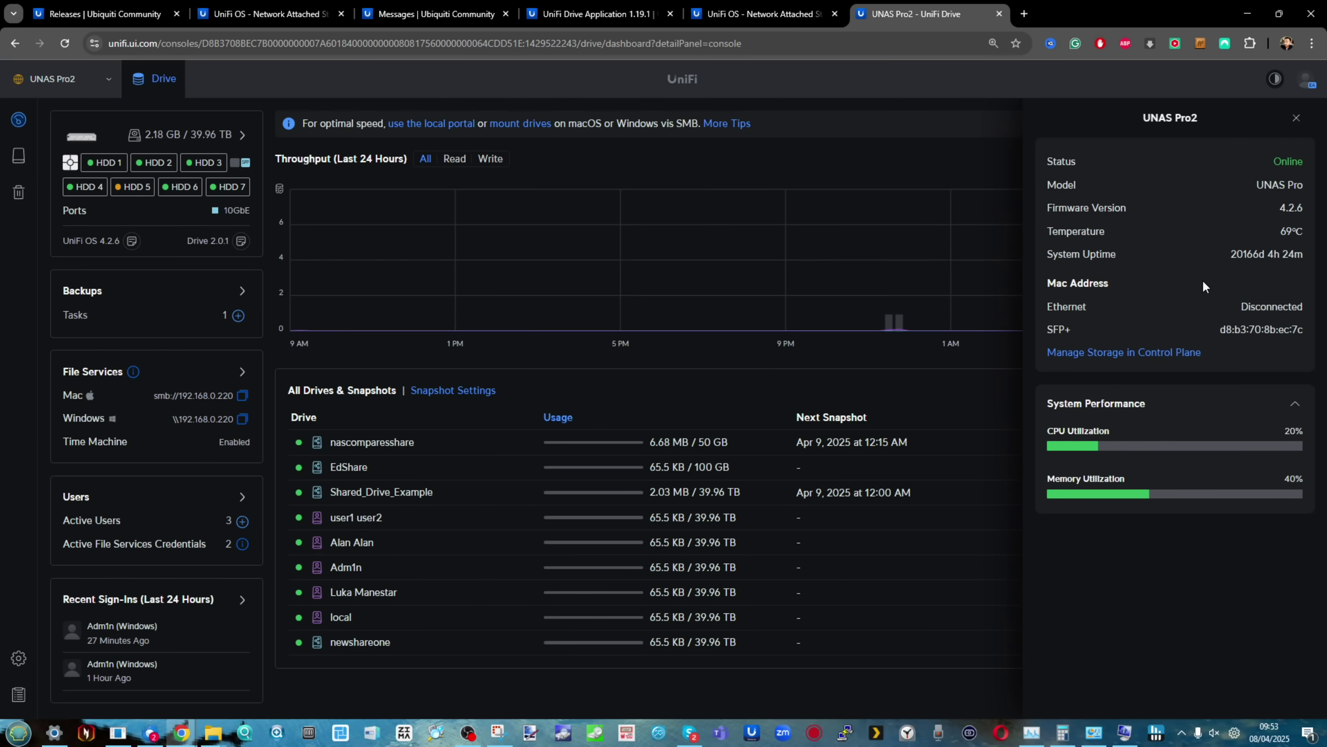
pyautogui.scroll(5, 1317, 256)
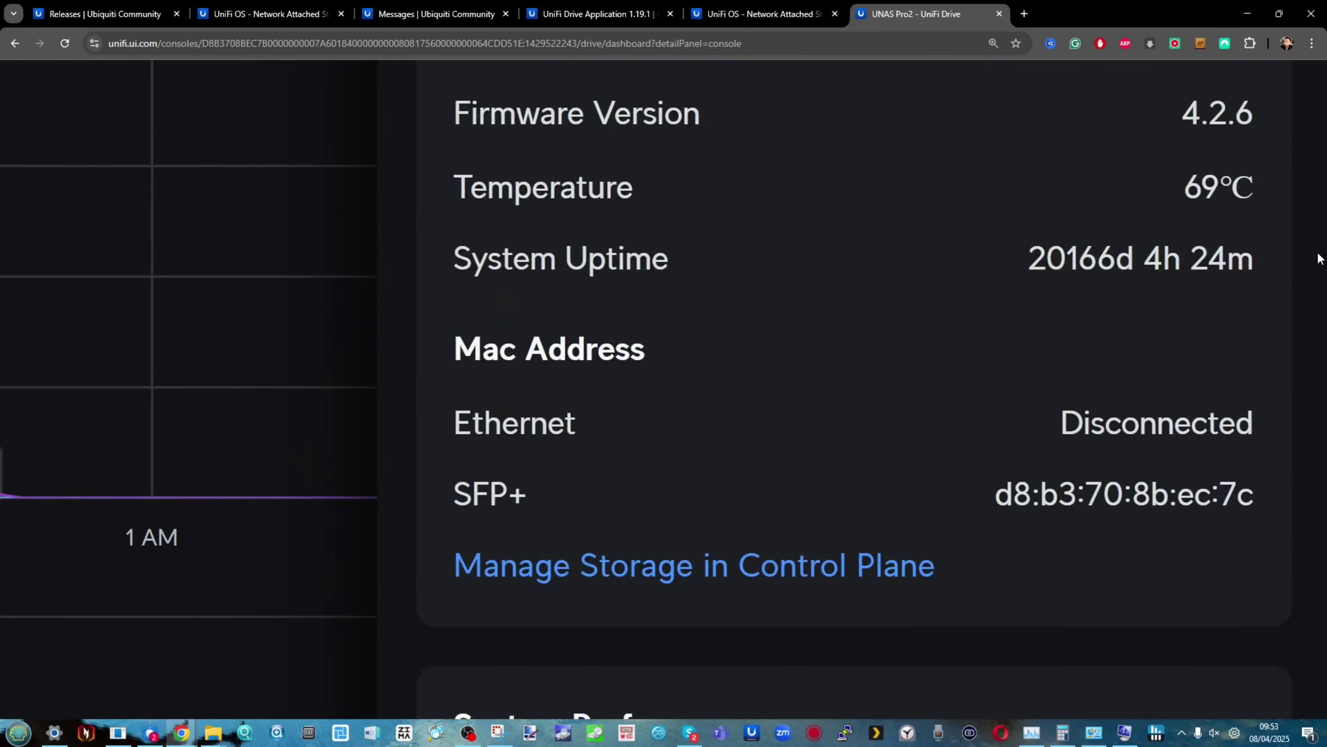
pyautogui.tripleClick(461, 281)
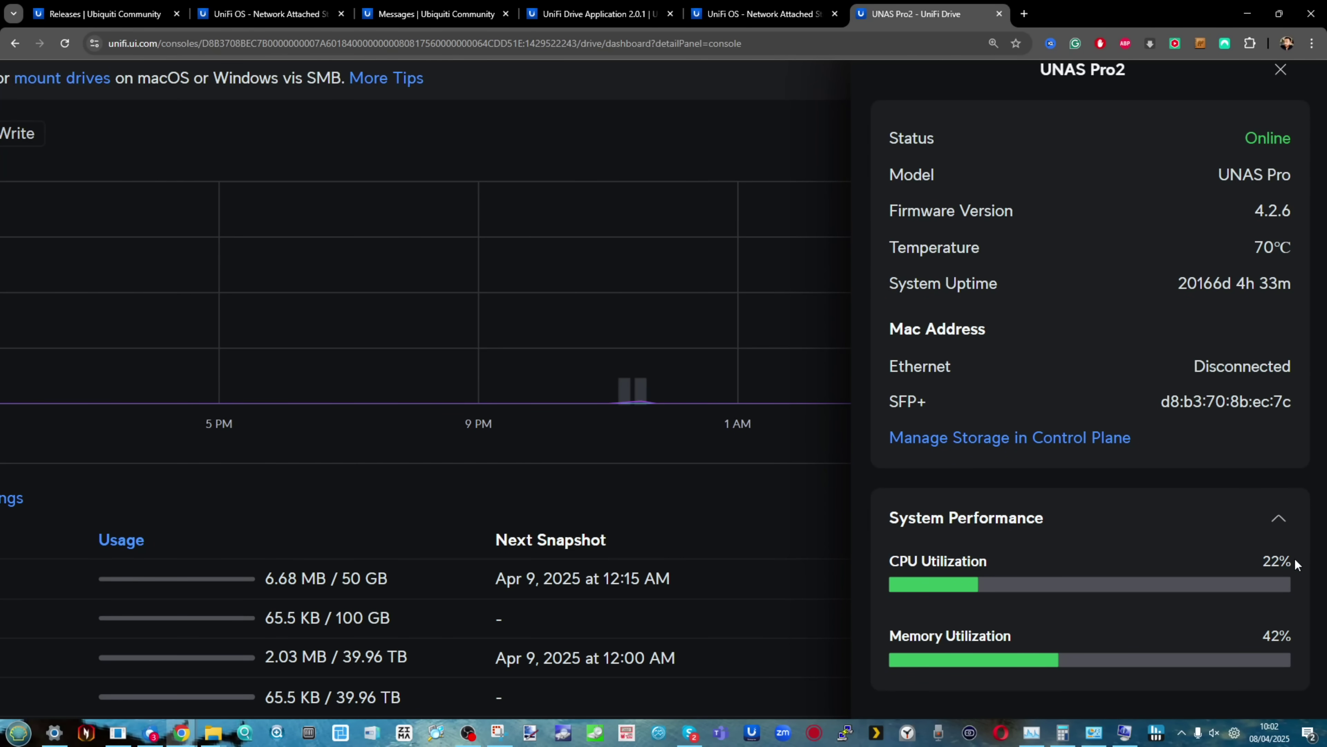
pyautogui.moveTo(1295, 558); pyautogui.dragTo(1250, 552)
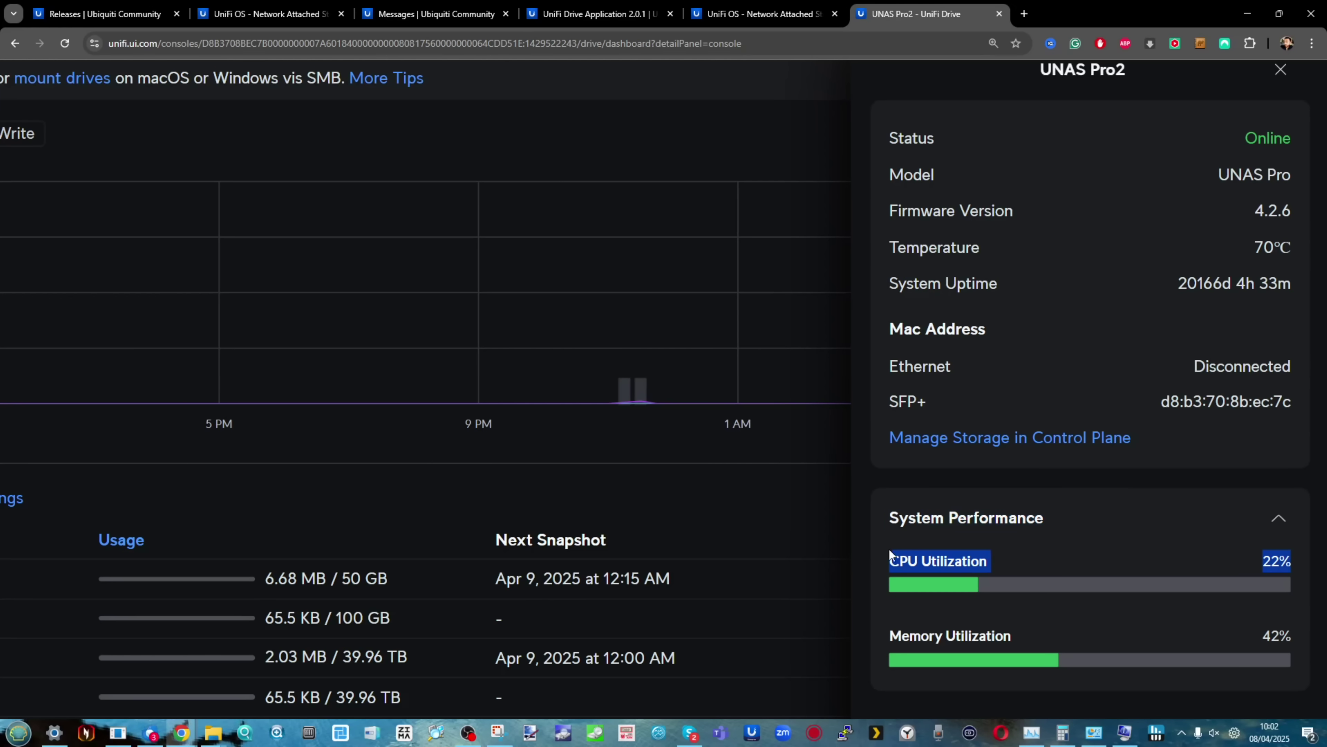
pyautogui.moveTo(1291, 247); pyautogui.dragTo(906, 234)
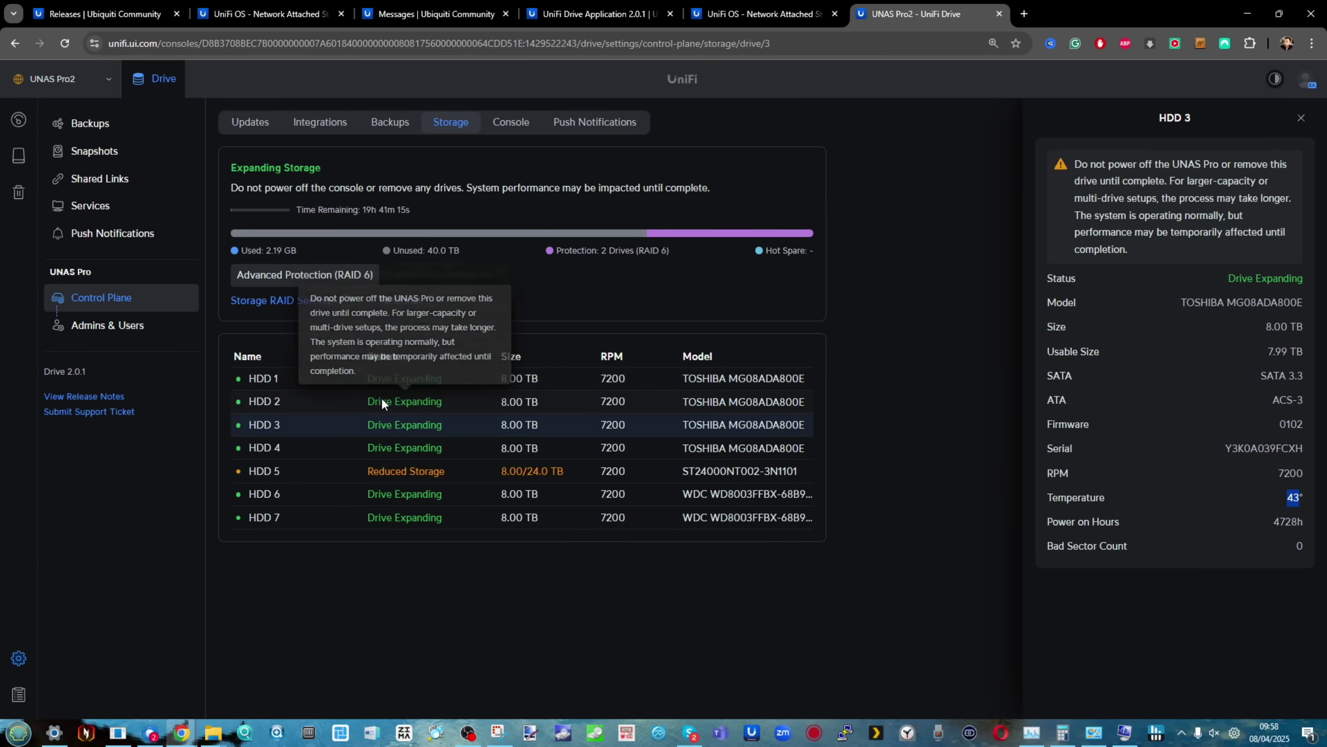
# Step: Check the details of HDD 1 through HDD 4, each around 43°C
pyautogui.click(382, 404)
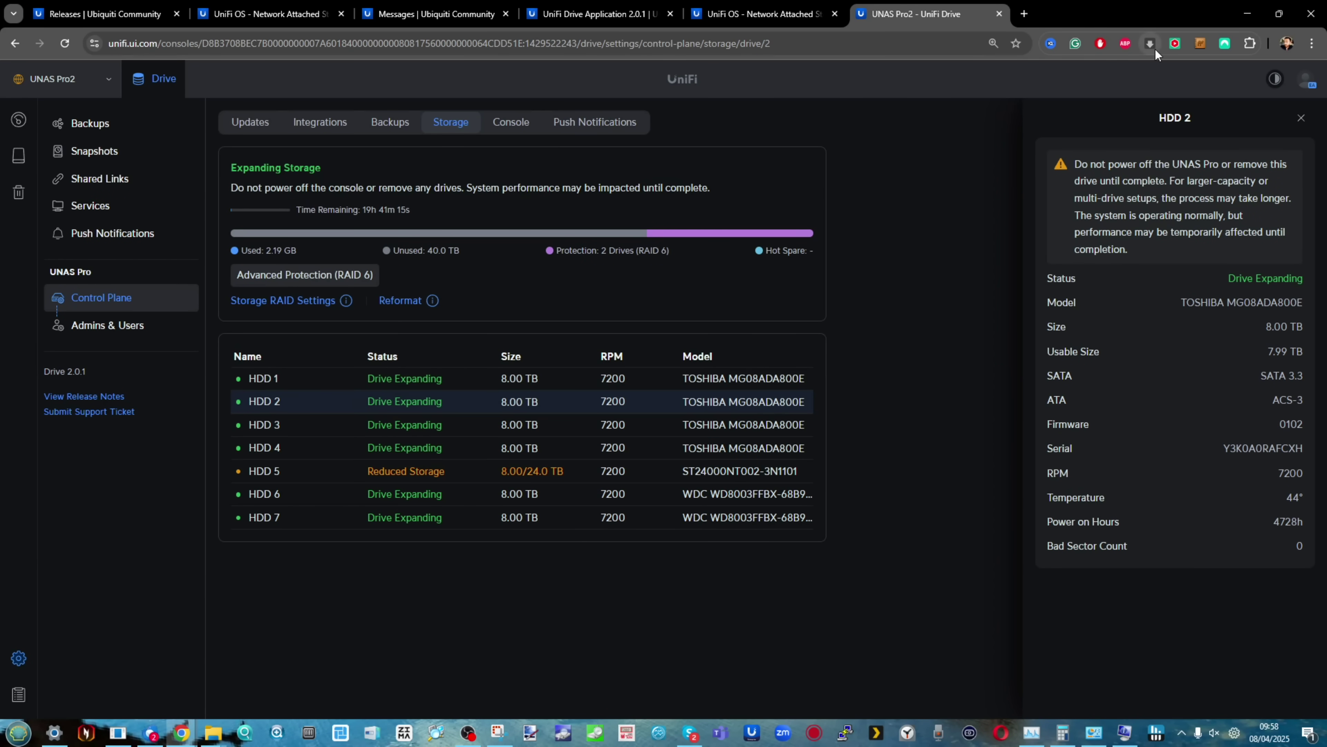
pyautogui.click(541, 382)
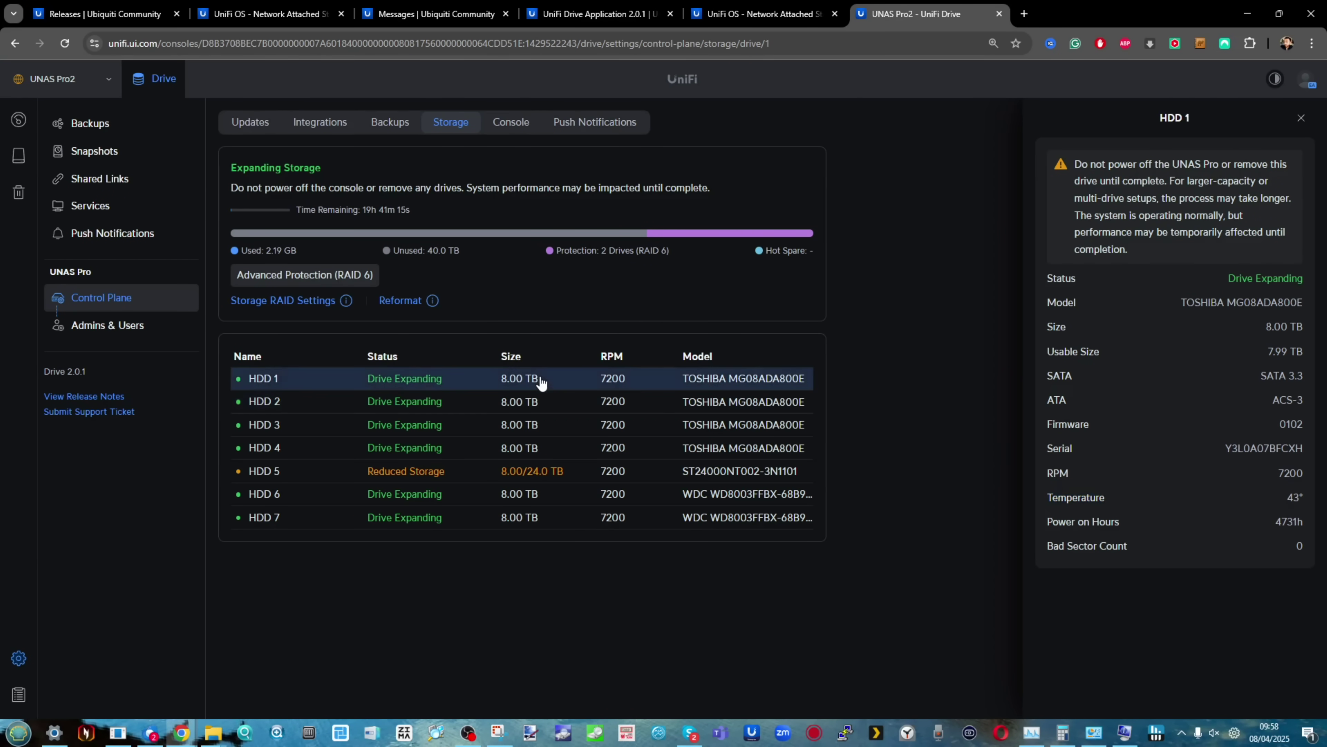
pyautogui.click(539, 402)
pyautogui.click(540, 423)
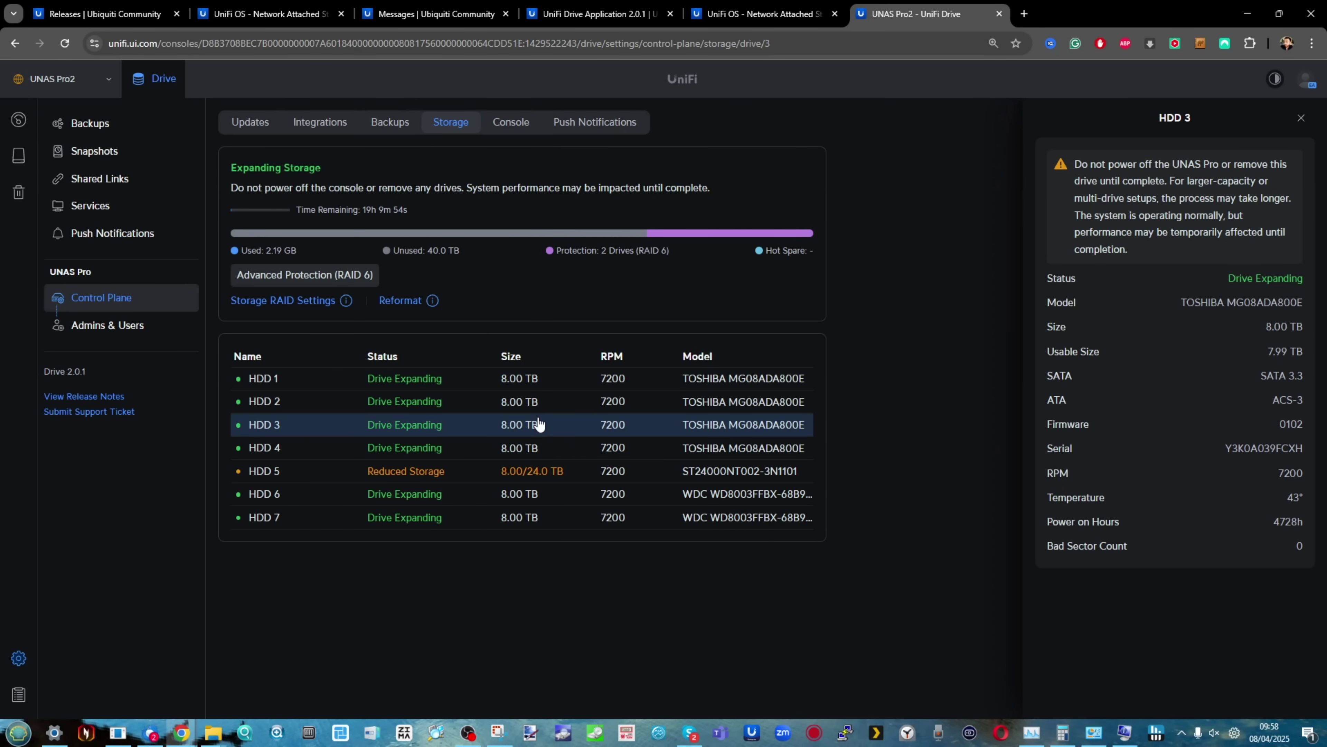
pyautogui.click(539, 447)
# Step: Highlight the 71°C system temperature in the UNAS Pro2 status details
pyautogui.click(18, 119)
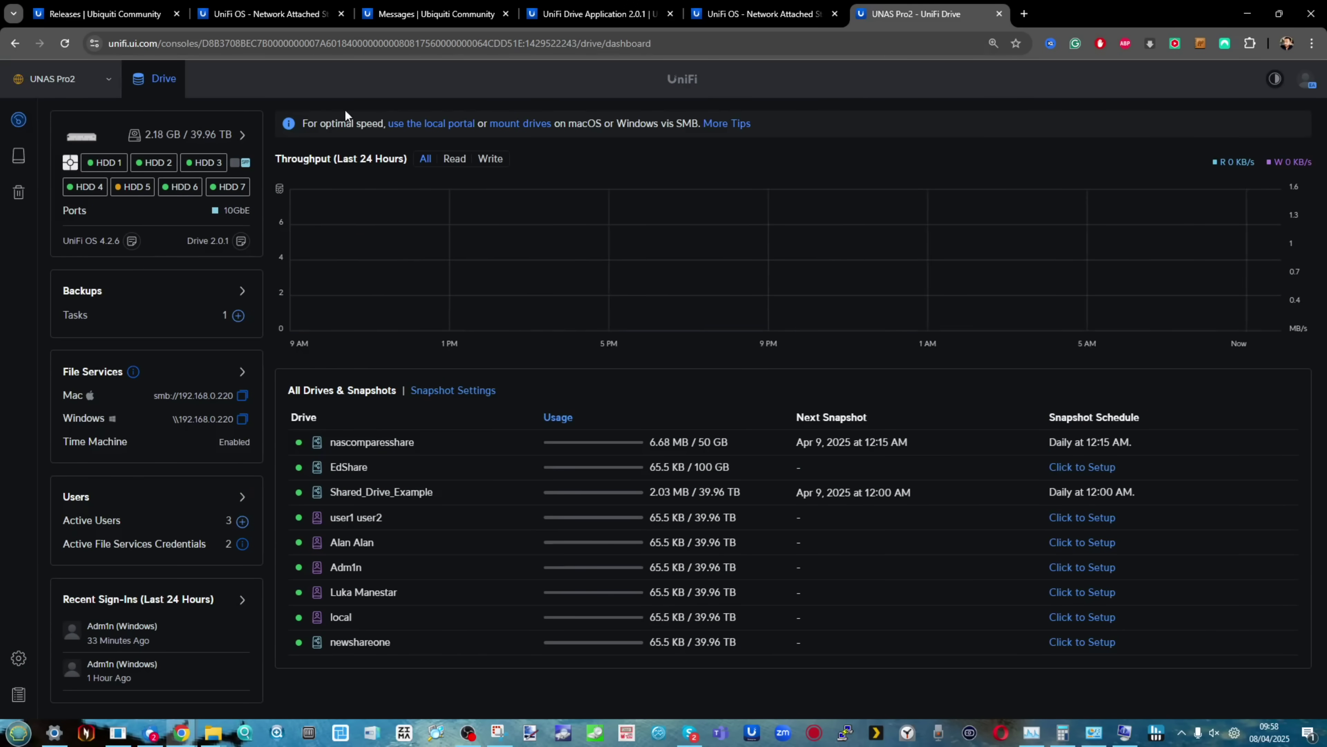
pyautogui.click(242, 136)
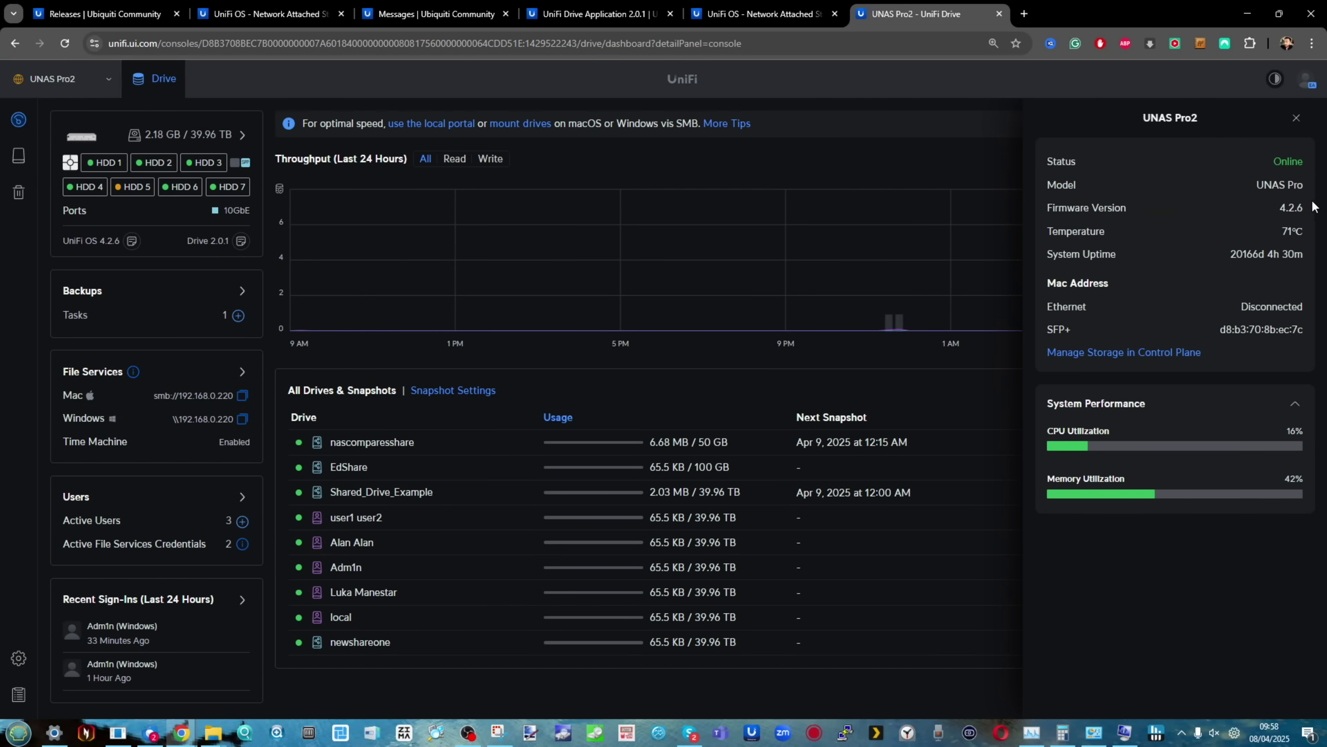
pyautogui.scroll(5, 1314, 210)
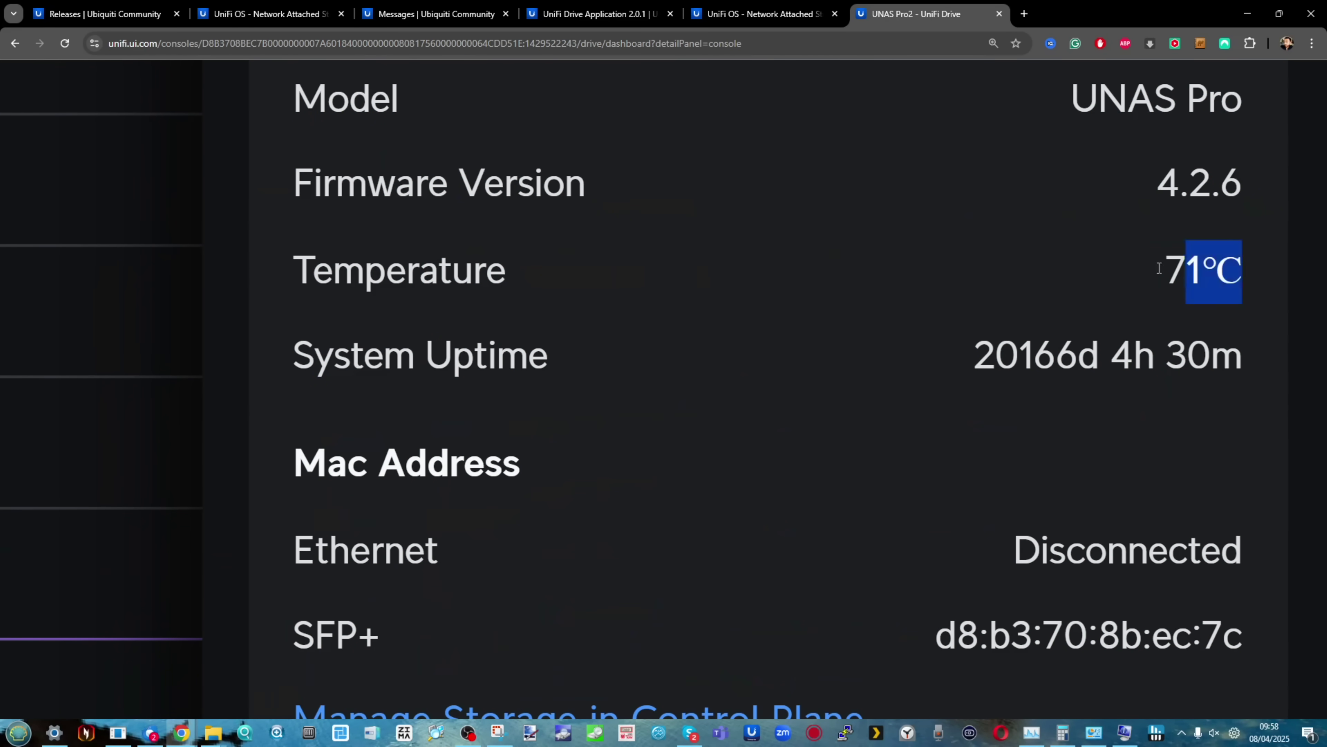
pyautogui.moveTo(709, 225); pyautogui.dragTo(259, 265)
pyautogui.scroll(-1, 260, 264)
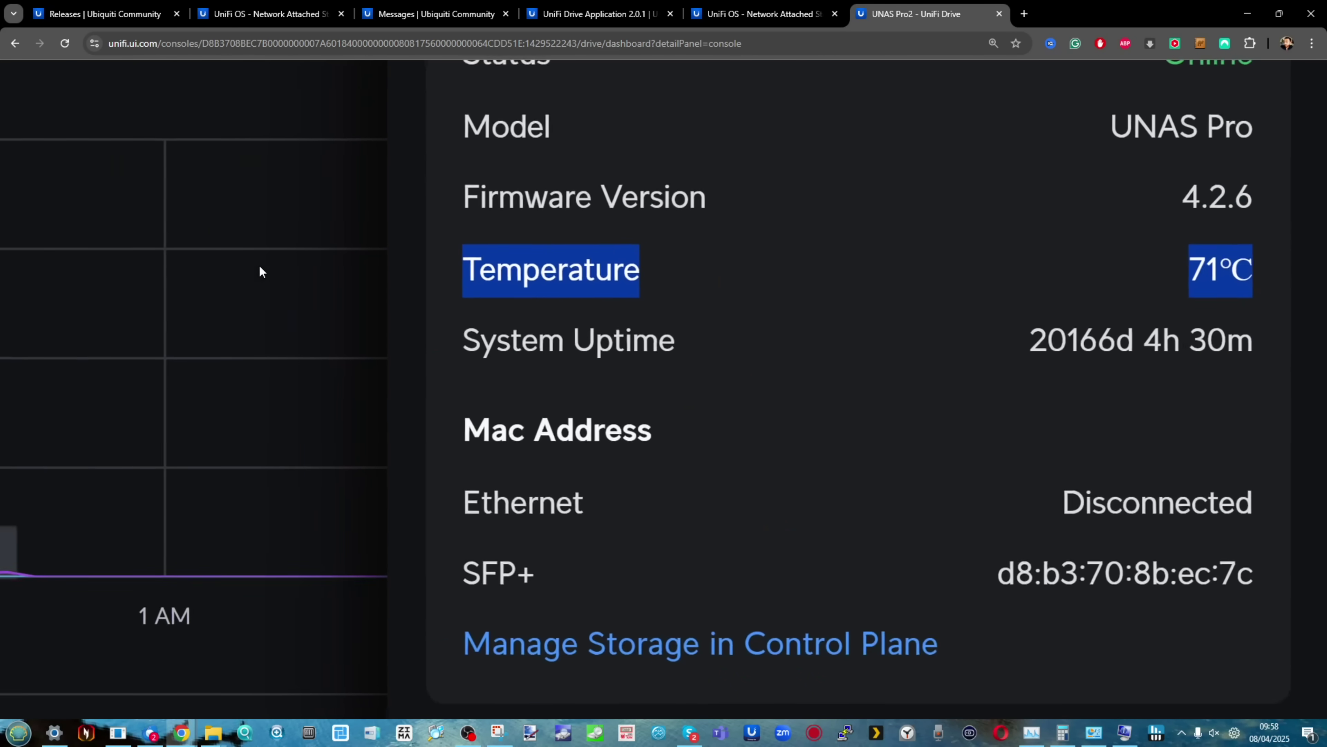